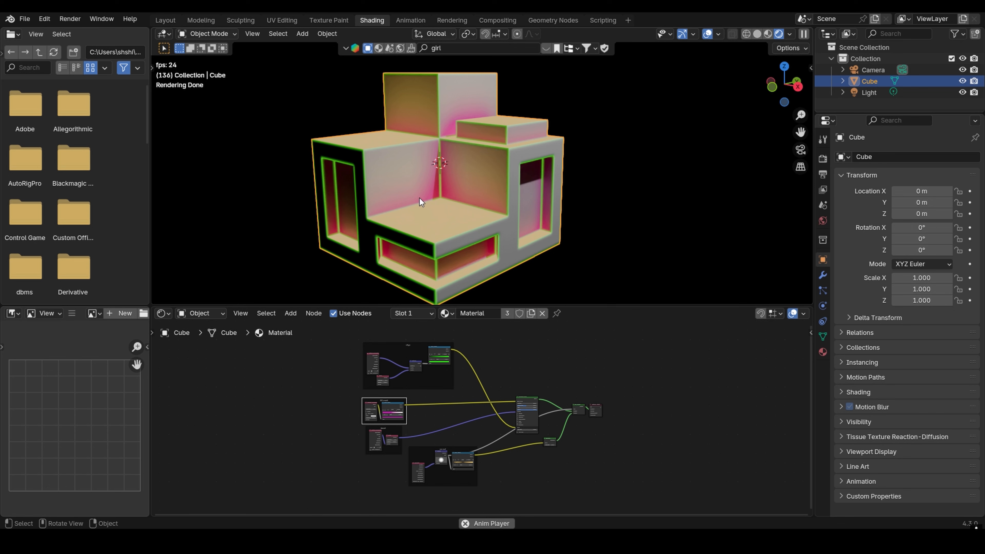
- Move the AO mask frame slightly so its color output lines up with the Principled BSDF's Base Color input
{"action": "middle_click_drag", "start_coordinate": [379, 166], "coordinate": [417, 200]}
{"action": "scroll", "coordinate": [491, 406], "scroll_direction": "up", "scroll_amount": 2}
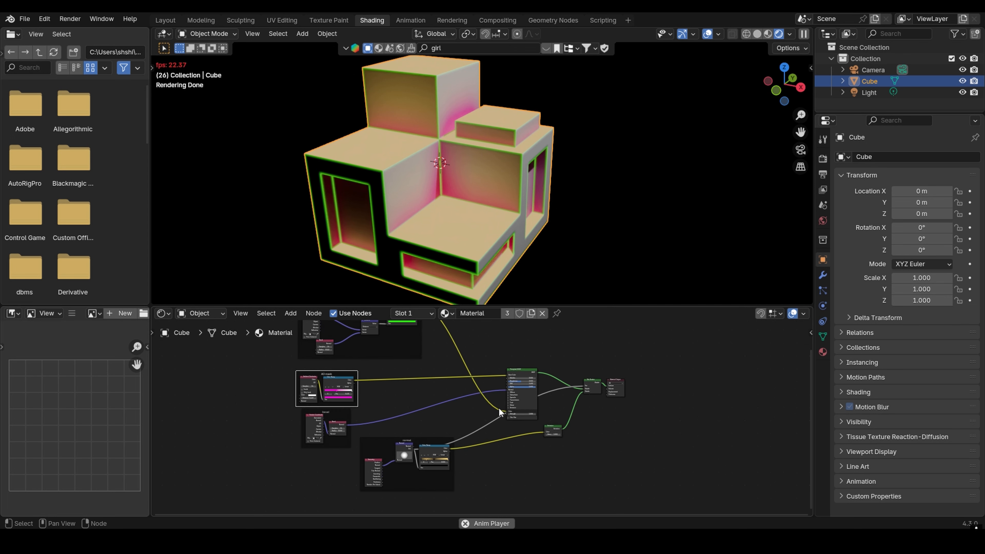
{"action": "scroll", "coordinate": [429, 370], "scroll_direction": "up", "scroll_amount": 3}
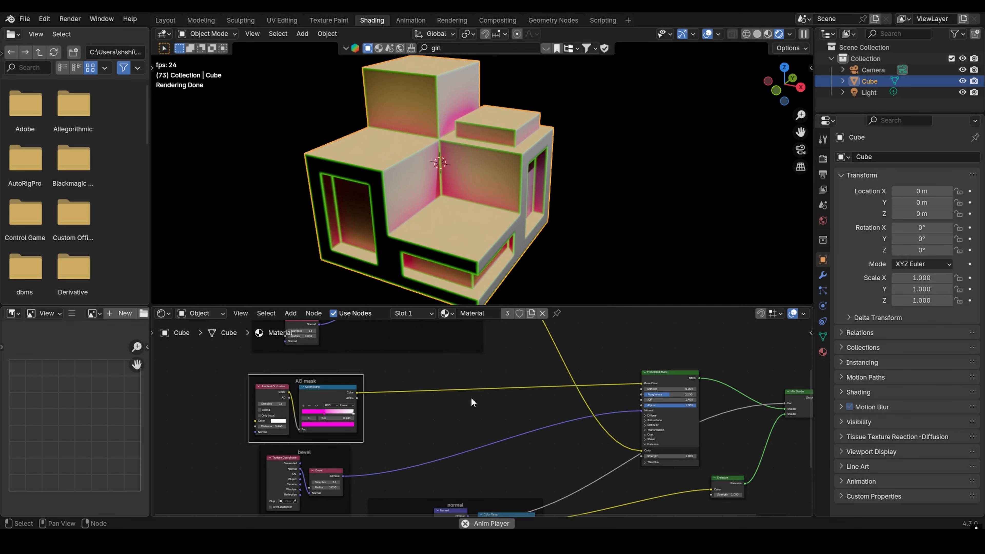
{"action": "left_click", "coordinate": [435, 419]}
{"action": "scroll", "coordinate": [428, 431], "scroll_direction": "down", "scroll_amount": 1}
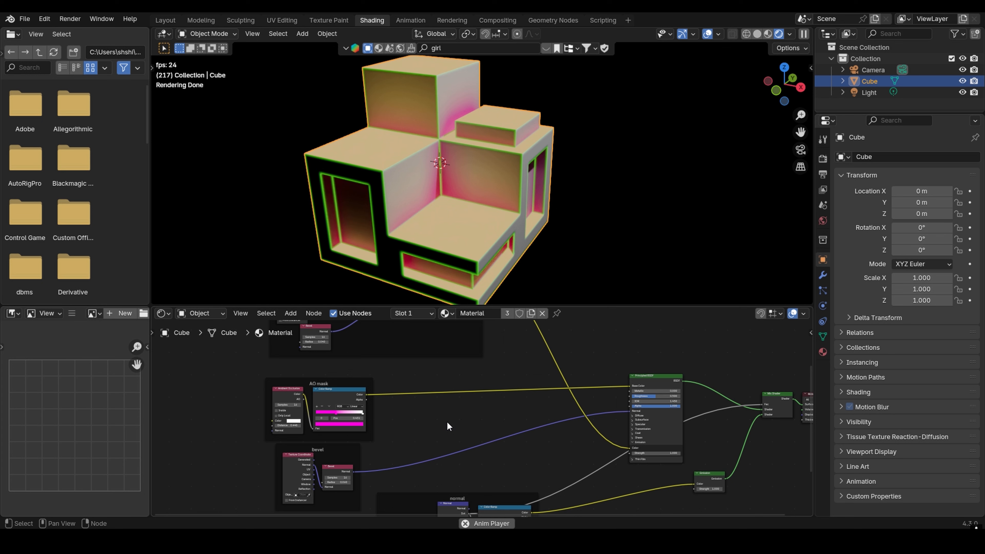
{"action": "scroll", "coordinate": [382, 434], "scroll_direction": "up", "scroll_amount": 1}
{"action": "left_click_drag", "start_coordinate": [385, 442], "coordinate": [247, 378]}
{"action": "key", "text": "g"}
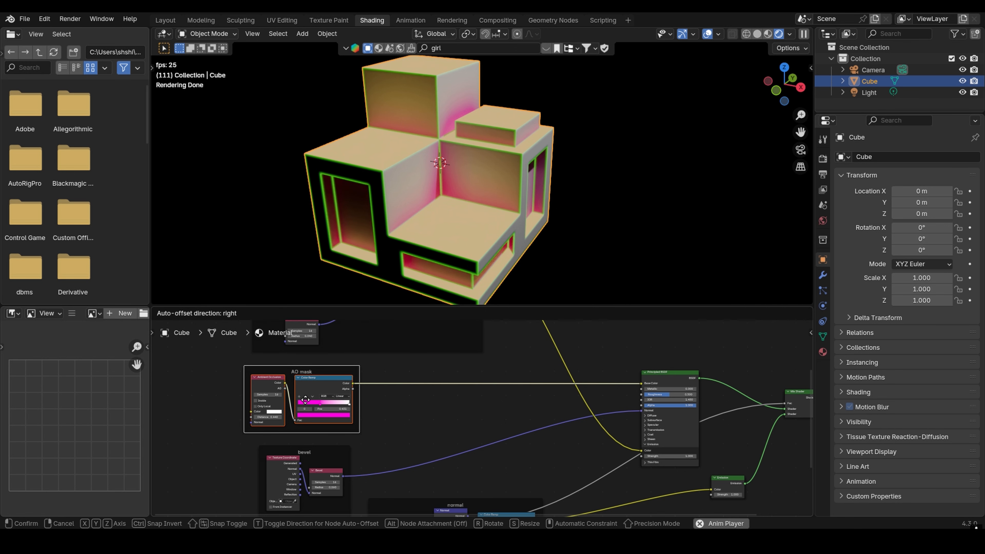
{"action": "left_click", "coordinate": [306, 402]}
{"action": "scroll", "coordinate": [402, 397], "scroll_direction": "up", "scroll_amount": 1}
{"action": "left_click", "coordinate": [401, 397]}
- Examine the AO mask and bevel node groups feeding the Principled BSDF and their effect on the building model
{"action": "scroll", "coordinate": [392, 381], "scroll_direction": "down", "scroll_amount": 5}
{"action": "middle_click_drag", "start_coordinate": [388, 375], "coordinate": [419, 420]}
{"action": "mouse_move", "coordinate": [423, 199]}
{"action": "middle_mouse_down"}
{"action": "mouse_move", "coordinate": [459, 180]}
{"action": "mouse_move", "coordinate": [414, 188]}
{"action": "middle_mouse_up"}
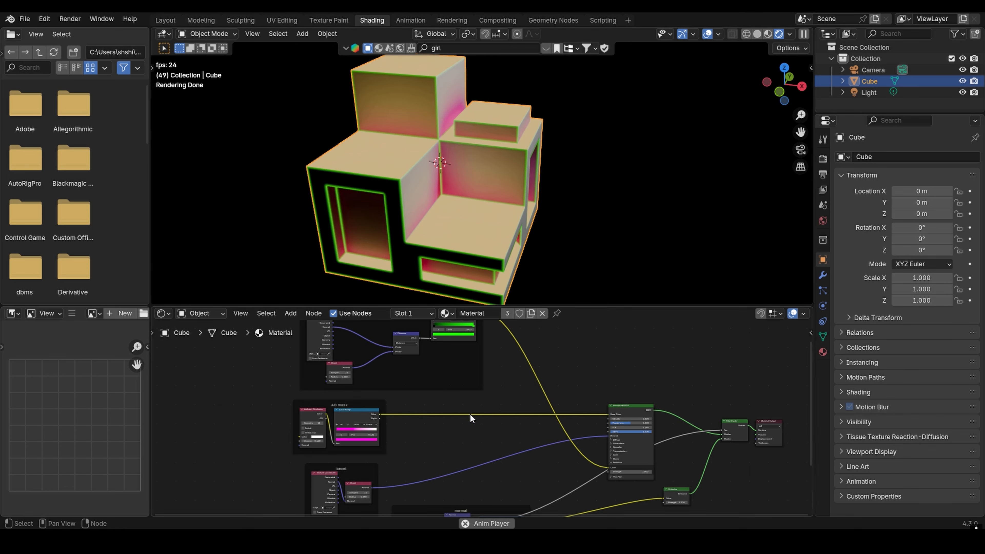
{"action": "middle_click_drag", "start_coordinate": [439, 422], "coordinate": [441, 395]}
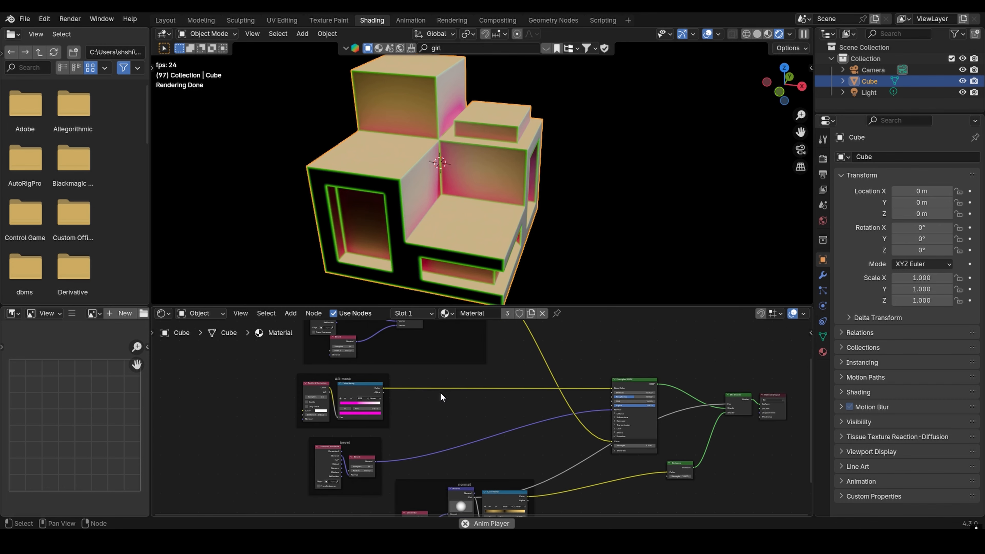
{"action": "scroll", "coordinate": [441, 394], "scroll_direction": "up", "scroll_amount": 4}
{"action": "scroll", "coordinate": [436, 395], "scroll_direction": "up", "scroll_amount": 1}
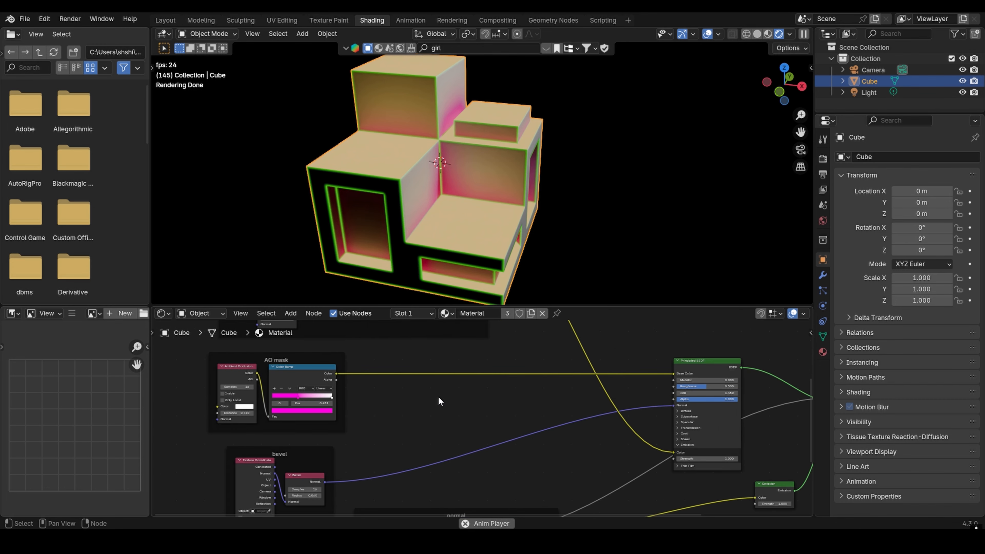
{"action": "middle_click_drag", "start_coordinate": [467, 384], "coordinate": [451, 362]}
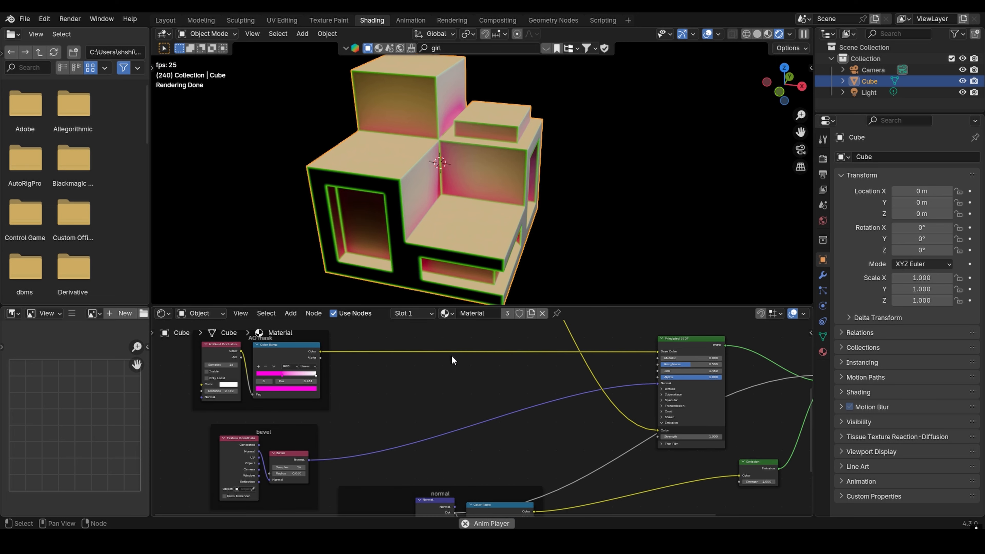
{"action": "middle_click_drag", "start_coordinate": [484, 215], "coordinate": [450, 276]}
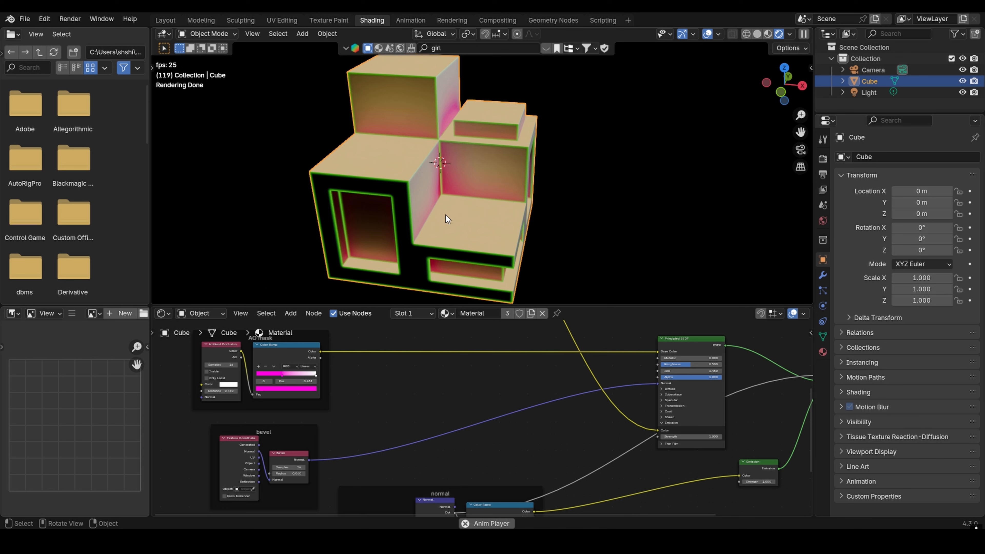
- Stop the animation playback and view the shaded building from the corner
{"action": "key", "text": "space"}
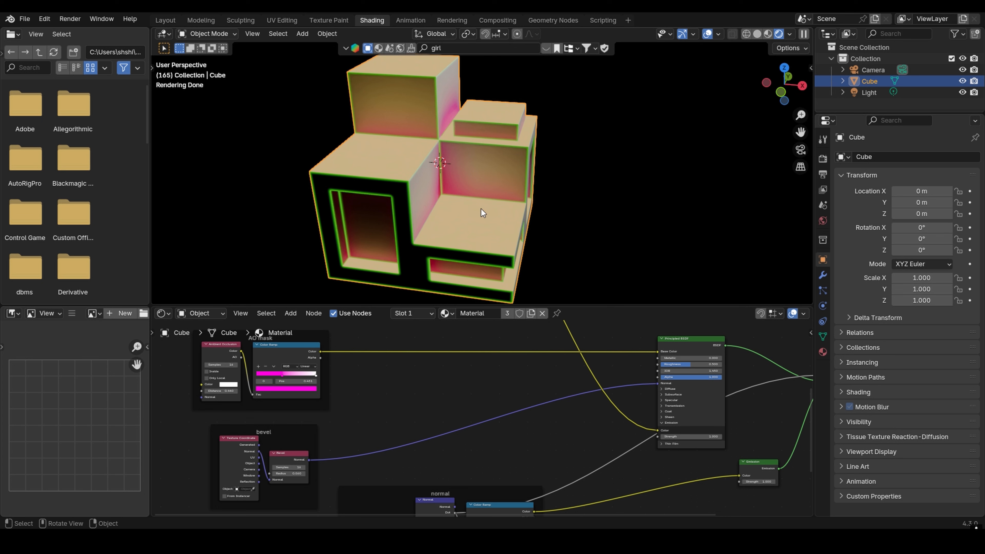
{"action": "middle_click_drag", "start_coordinate": [461, 213], "coordinate": [409, 185]}
{"action": "middle_click_drag", "start_coordinate": [532, 157], "coordinate": [496, 150]}
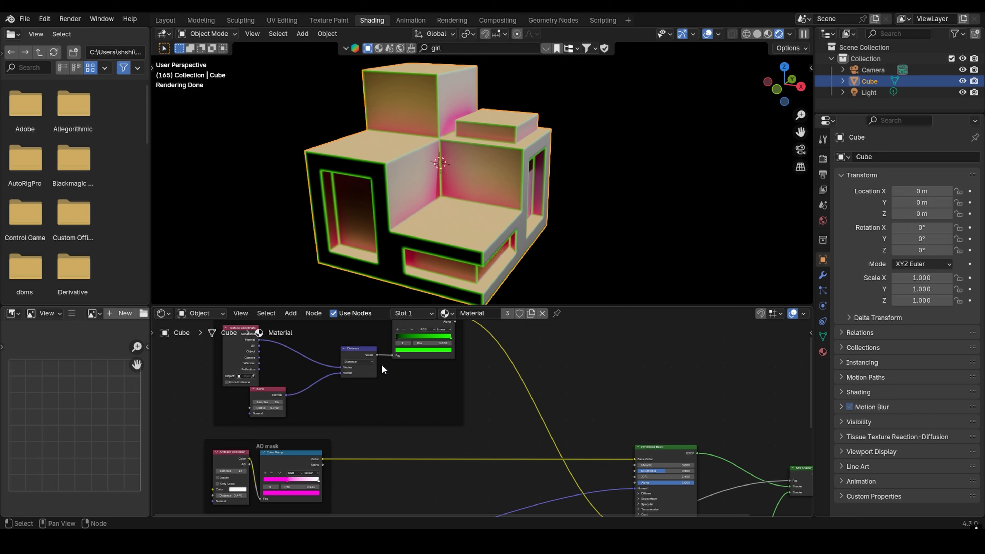
- Examine the edge, AO mask, bevel and normal node groups and how they connect to the material output
{"action": "scroll", "coordinate": [378, 365], "scroll_direction": "up", "scroll_amount": 1}
{"action": "scroll", "coordinate": [378, 366], "scroll_direction": "down", "scroll_amount": 2}
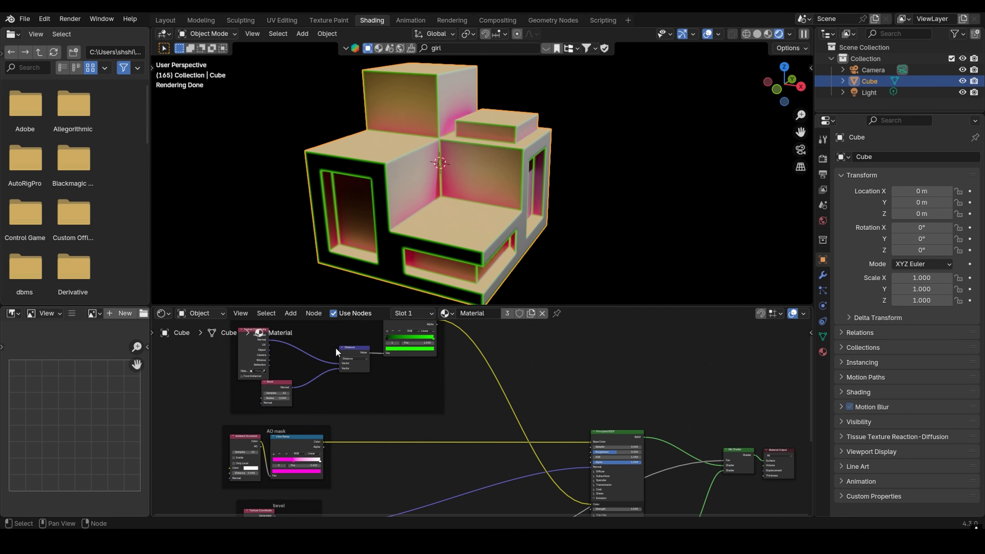
{"action": "scroll", "coordinate": [336, 348], "scroll_direction": "down", "scroll_amount": 2}
{"action": "middle_click_drag", "start_coordinate": [400, 394], "coordinate": [406, 362]}
{"action": "scroll", "coordinate": [363, 382], "scroll_direction": "up", "scroll_amount": 1}
{"action": "middle_click_drag", "start_coordinate": [308, 472], "coordinate": [323, 409]}
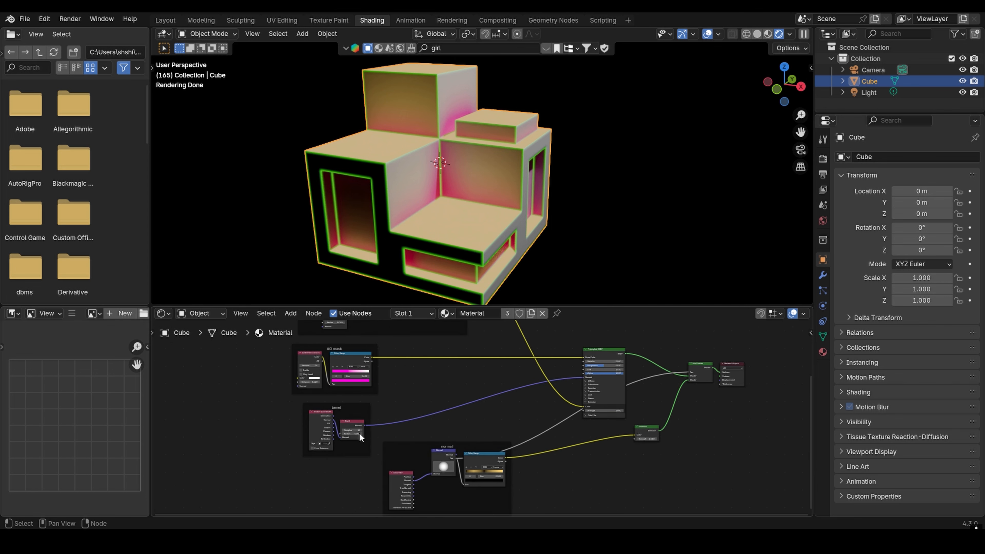
{"action": "middle_click_drag", "start_coordinate": [386, 396], "coordinate": [372, 471]}
{"action": "scroll", "coordinate": [343, 385], "scroll_direction": "up", "scroll_amount": 5}
{"action": "middle_click_drag", "start_coordinate": [314, 362], "coordinate": [362, 413]}
{"action": "scroll", "coordinate": [369, 390], "scroll_direction": "up", "scroll_amount": 2}
{"action": "scroll", "coordinate": [484, 431], "scroll_direction": "down", "scroll_amount": 4}
{"action": "middle_click_drag", "start_coordinate": [499, 458], "coordinate": [477, 376]}
{"action": "scroll", "coordinate": [481, 372], "scroll_direction": "down", "scroll_amount": 4}
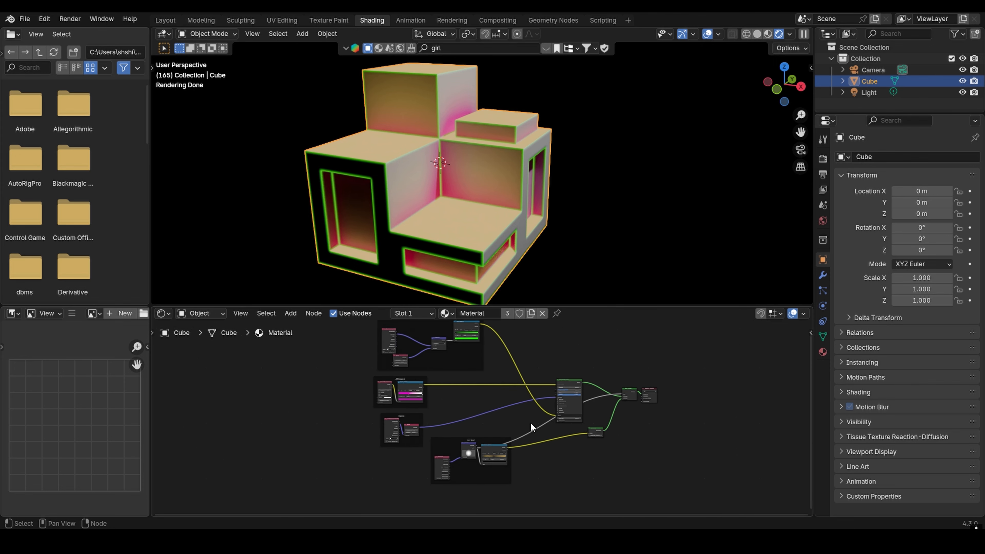
- Mute the nodes in the AO mask, bevel and normal frames, leaving only the edge group active
{"action": "left_click_drag", "start_coordinate": [514, 491], "coordinate": [360, 377]}
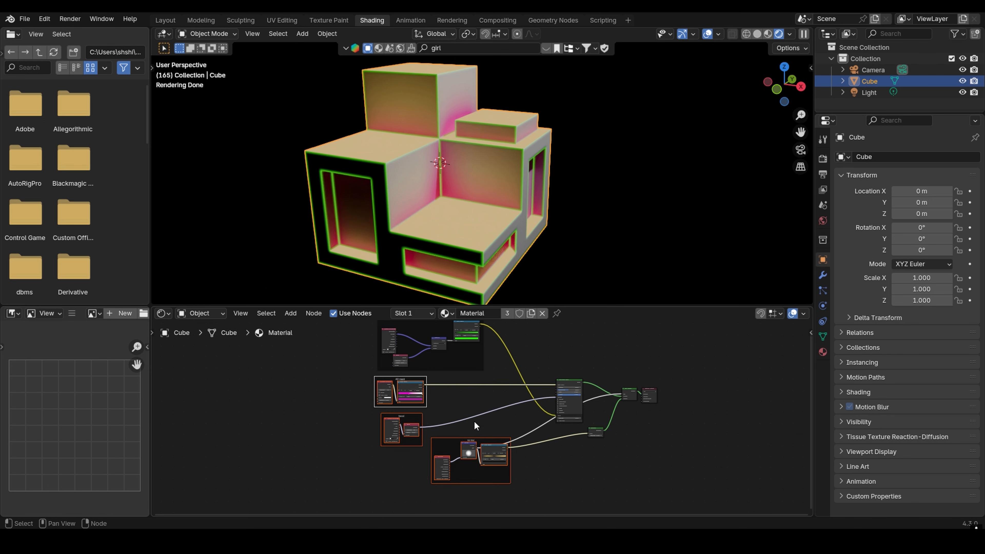
{"action": "key", "text": "h"}
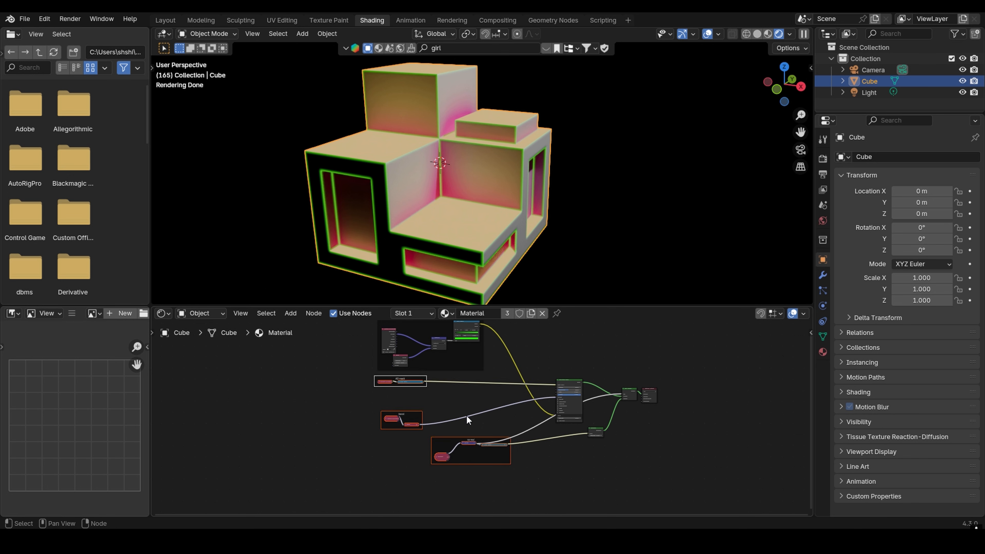
{"action": "key", "text": "h"}
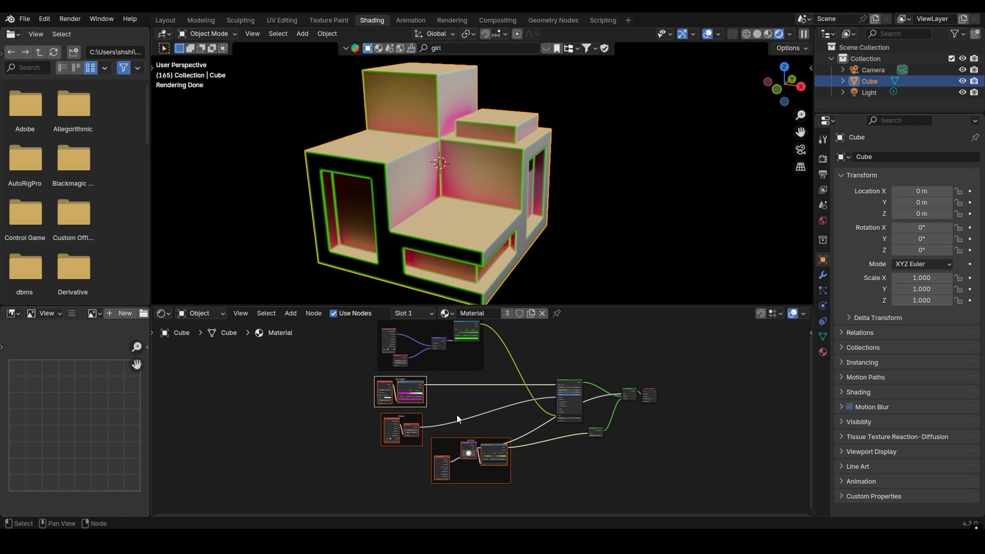
{"action": "scroll", "coordinate": [449, 399], "scroll_direction": "up", "scroll_amount": 5}
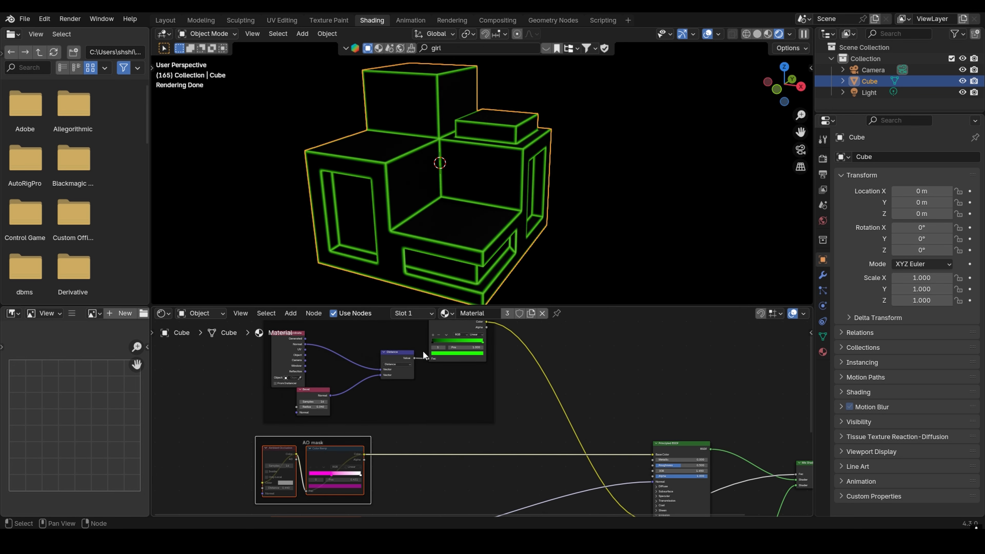
{"action": "scroll", "coordinate": [407, 432], "scroll_direction": "up", "scroll_amount": 2}
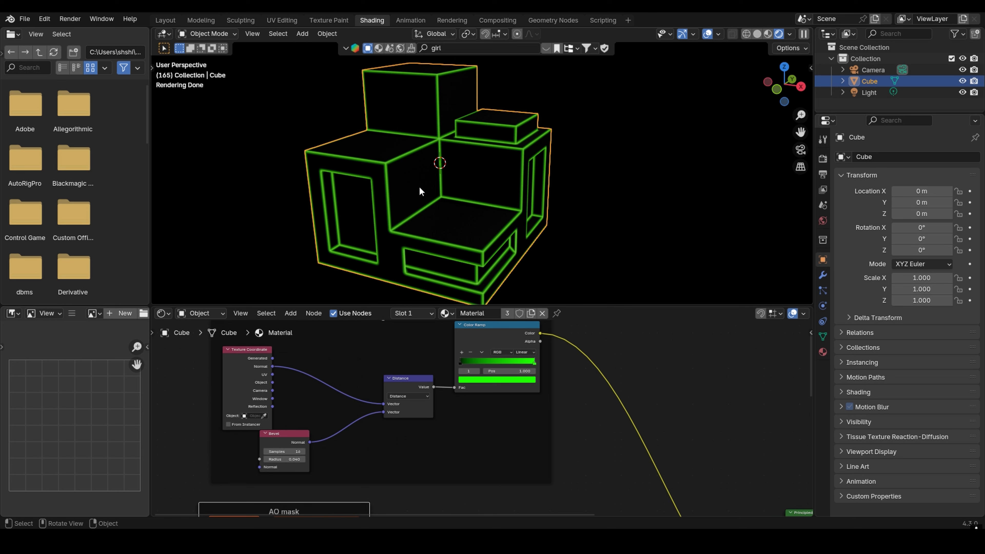
- Shift the edge group's Bevel node slightly to the right and preview its Normal output on the building
{"action": "mouse_move", "coordinate": [289, 434]}
{"action": "left_mouse_down"}
{"action": "mouse_move", "coordinate": [318, 442]}
{"action": "mouse_move", "coordinate": [305, 438]}
{"action": "left_mouse_up"}
{"action": "scroll", "coordinate": [310, 432], "scroll_direction": "down", "scroll_amount": 6}
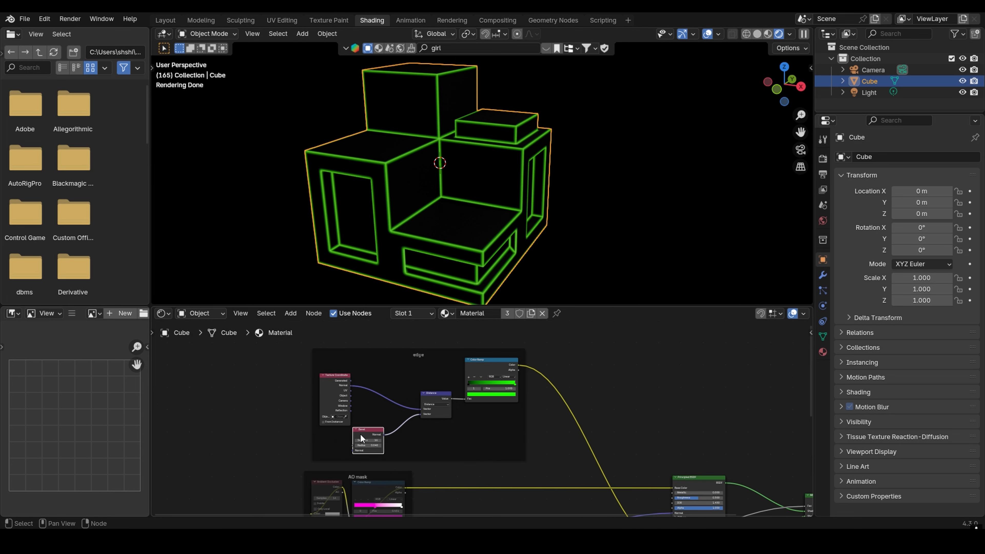
{"action": "left_click", "coordinate": [373, 437], "text": "ctrl+shift"}
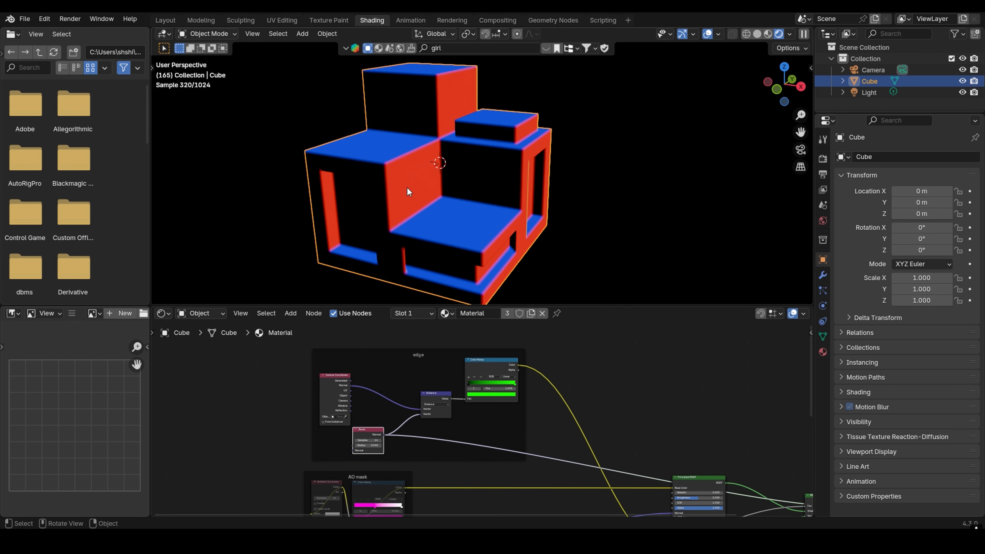
{"action": "scroll", "coordinate": [434, 222], "scroll_direction": "up", "scroll_amount": 2}
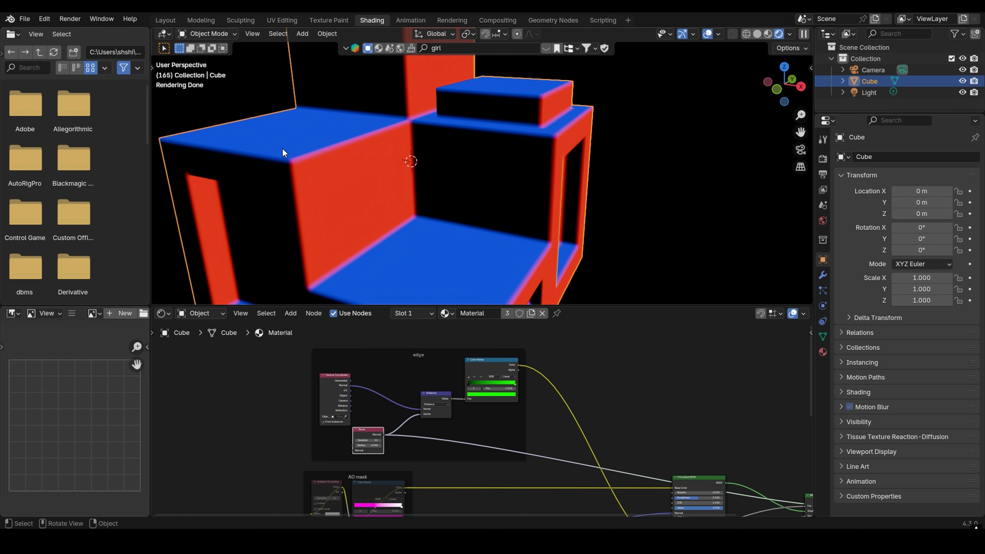
- Preview the Texture Coordinate node's Normal output for comparison and switch the preview back to the Bevel node
{"action": "left_click", "coordinate": [341, 380], "text": "ctrl+shift"}
{"action": "key", "text": "ctrl+z"}
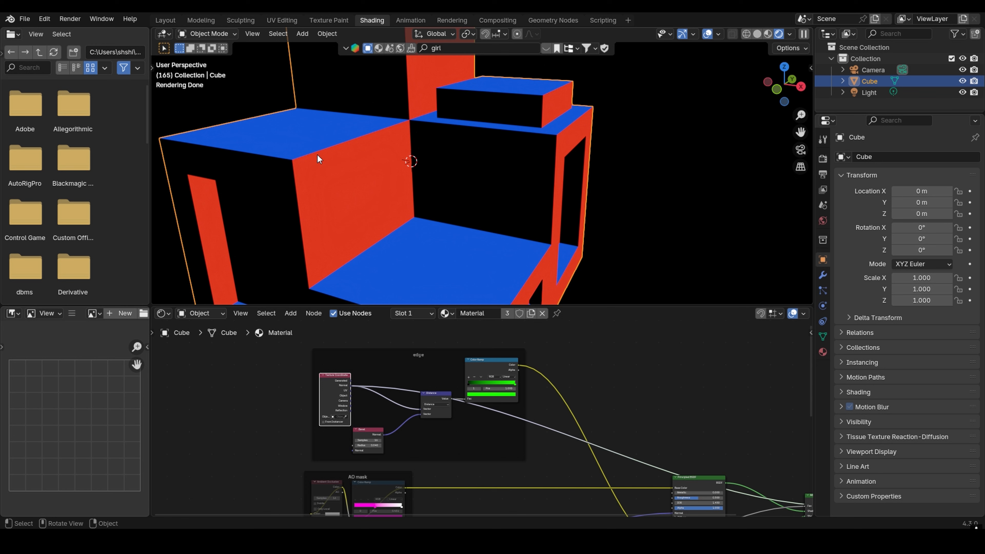
{"action": "left_click", "coordinate": [373, 432], "text": "ctrl+shift"}
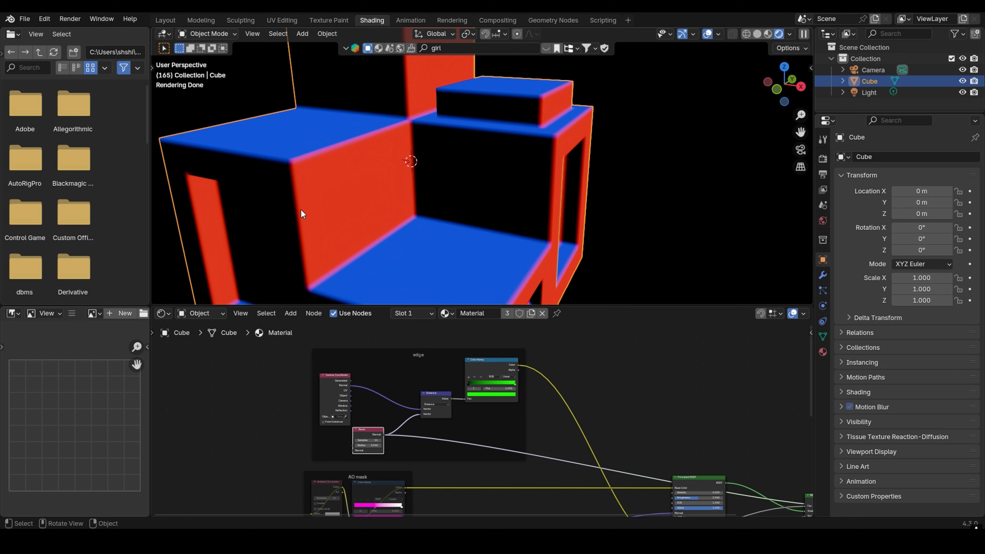
- Preview the Distance node's Value output on the building to inspect the edge mask
{"action": "scroll", "coordinate": [447, 396], "scroll_direction": "up", "scroll_amount": 3}
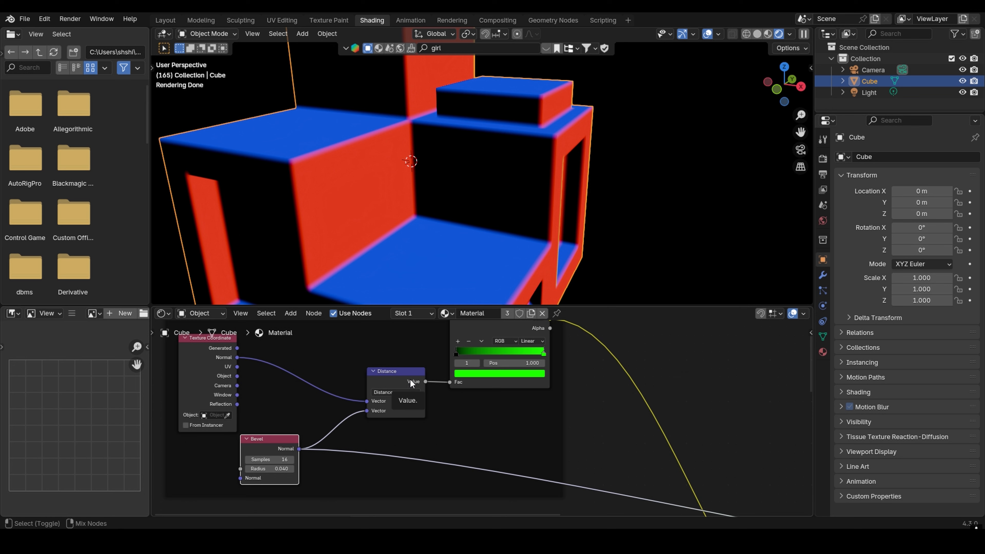
{"action": "left_click", "coordinate": [401, 382], "text": "ctrl+shift"}
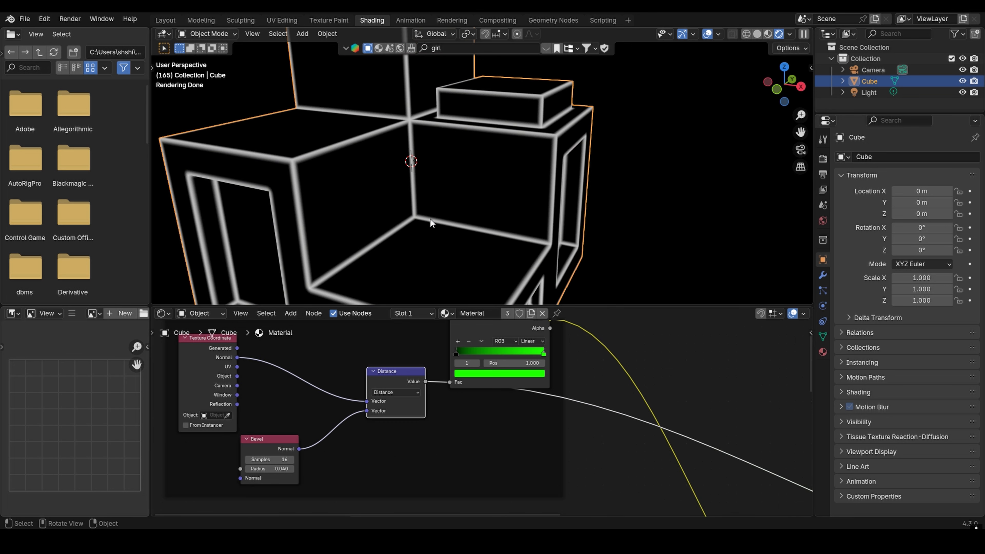
{"action": "middle_click_drag", "start_coordinate": [325, 205], "coordinate": [354, 206]}
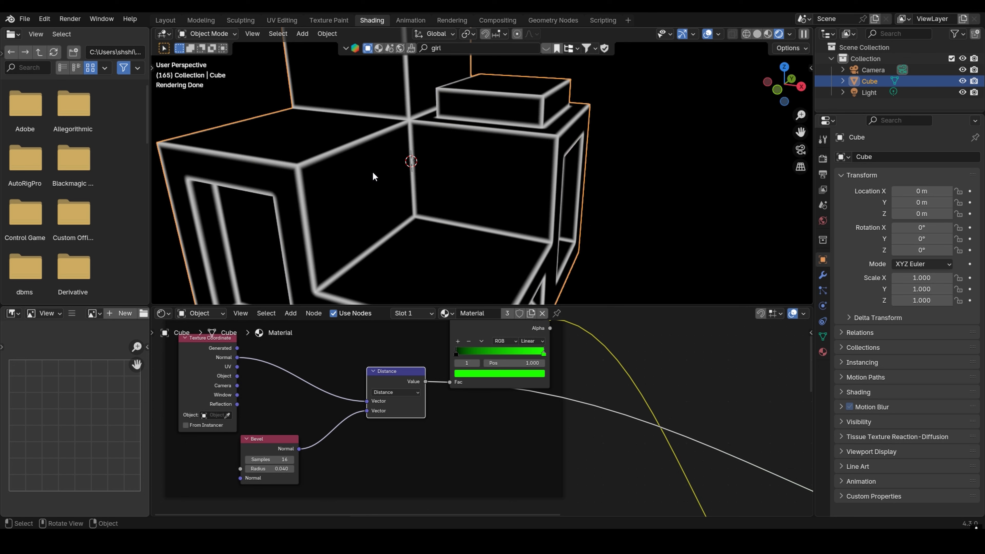
{"action": "scroll", "coordinate": [367, 180], "scroll_direction": "down", "scroll_amount": 2}
{"action": "middle_click_drag", "start_coordinate": [403, 163], "coordinate": [407, 169]}
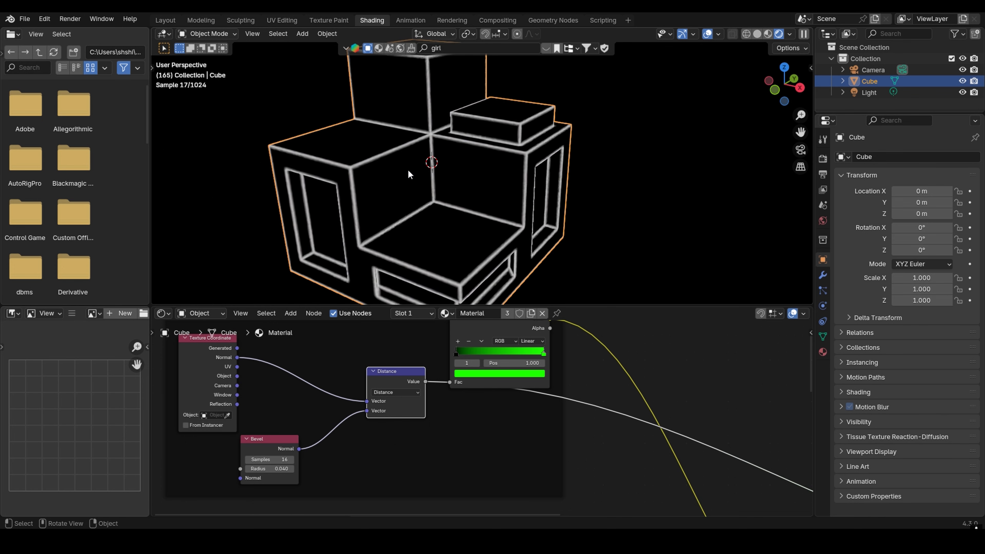
- In Edit Mode, inset the top face of the building's lower left block about 0.1 m, extrude it inward, and return to Object Mode
{"action": "left_click", "coordinate": [228, 34]}
{"action": "left_click", "coordinate": [215, 59]}
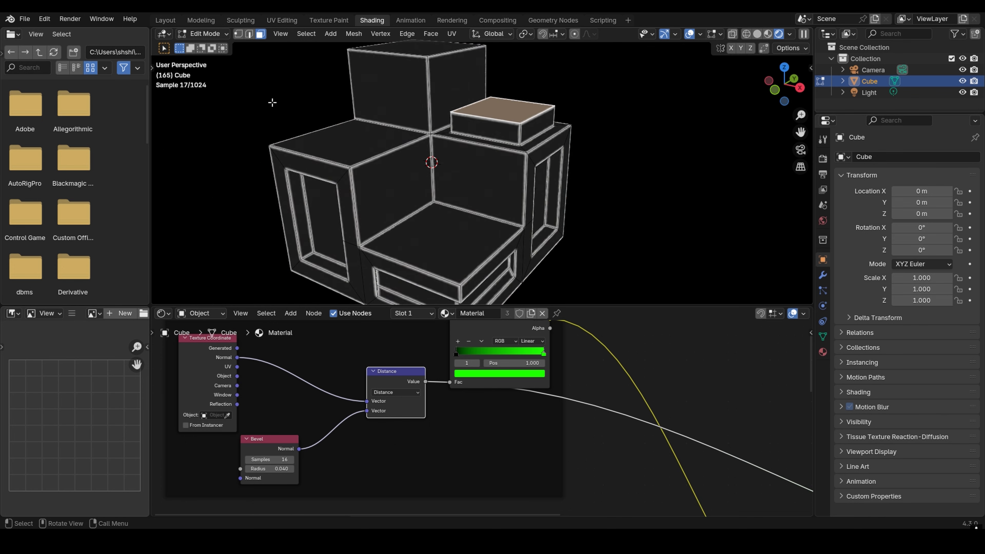
{"action": "left_click", "coordinate": [347, 143]}
{"action": "scroll", "coordinate": [489, 150], "scroll_direction": "up", "scroll_amount": 2}
{"action": "key", "text": "i"}
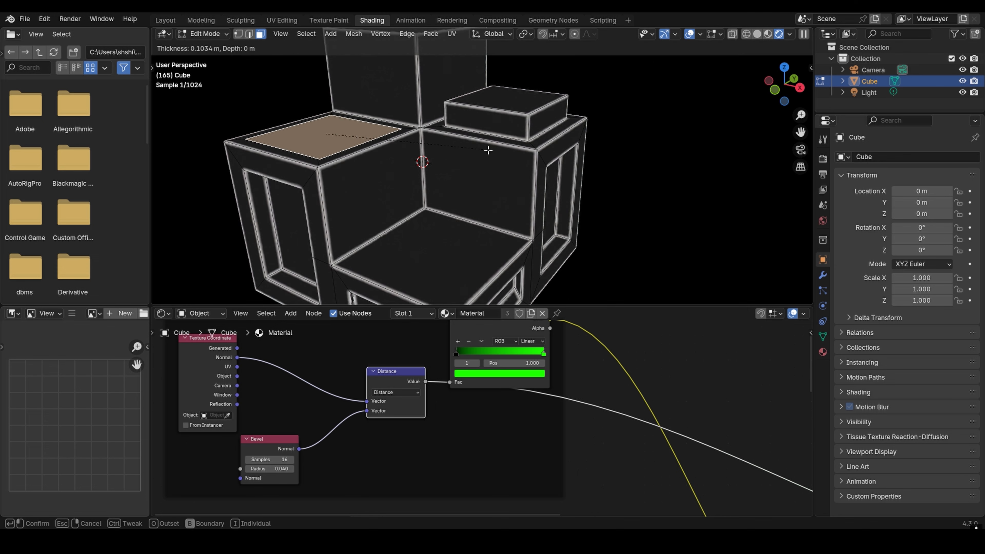
{"action": "left_click", "coordinate": [480, 150]}
{"action": "key", "text": "e"}
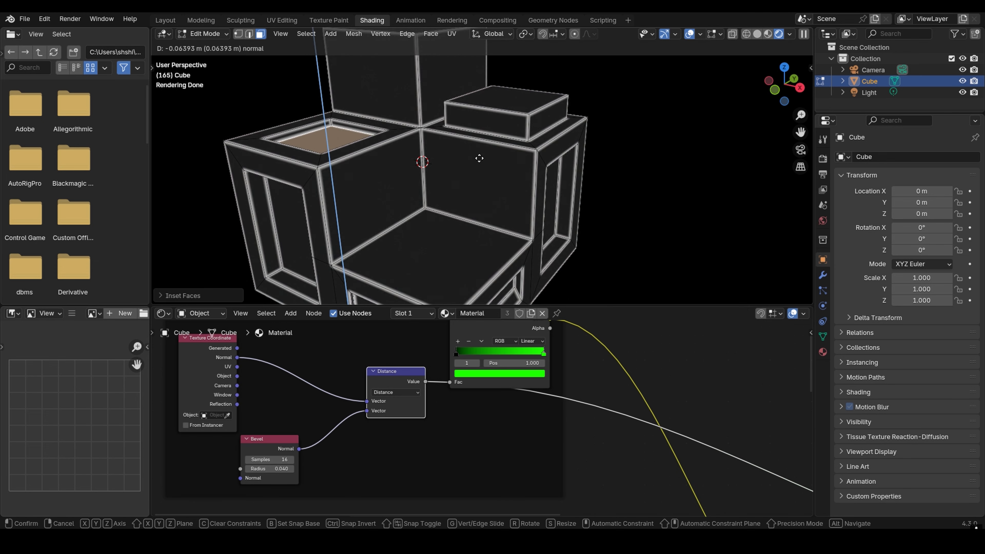
{"action": "left_click", "coordinate": [479, 168]}
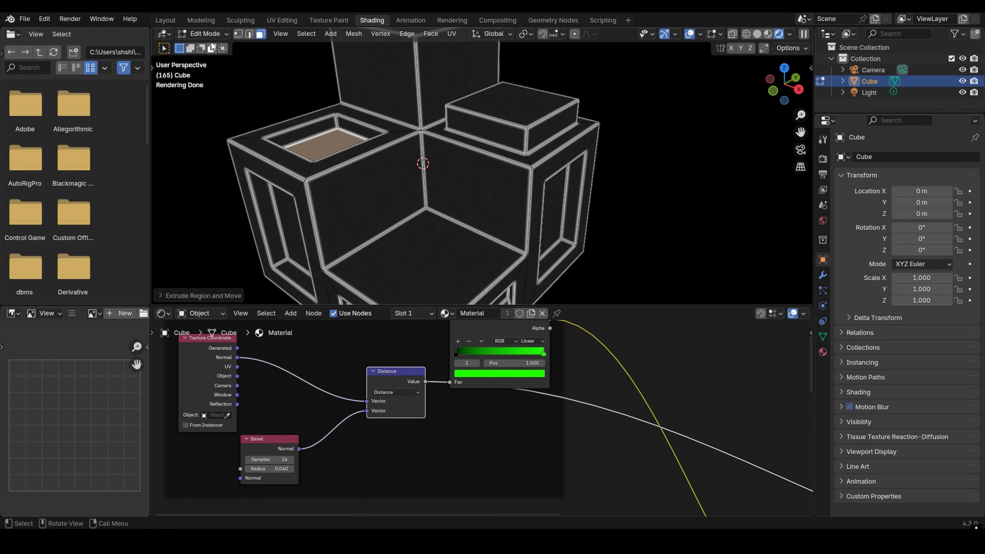
{"action": "left_click", "coordinate": [218, 34]}
{"action": "left_click", "coordinate": [207, 48]}
{"action": "middle_click_drag", "start_coordinate": [367, 174], "coordinate": [412, 144]}
- Add a Monkey mesh, assign the existing Material to it, and inspect the edge mask on its surface
{"action": "key", "text": "shift+a"}
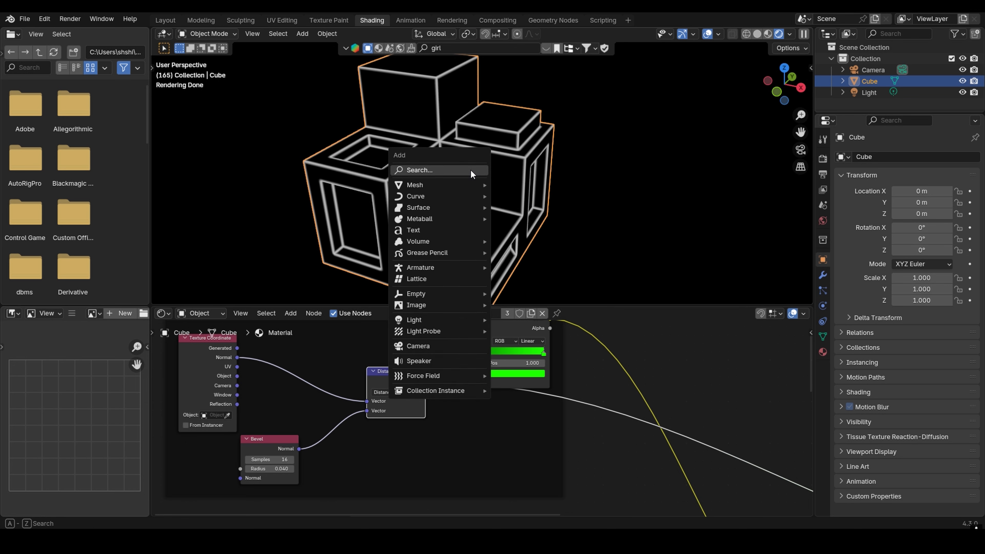
{"action": "left_click", "coordinate": [472, 171]}
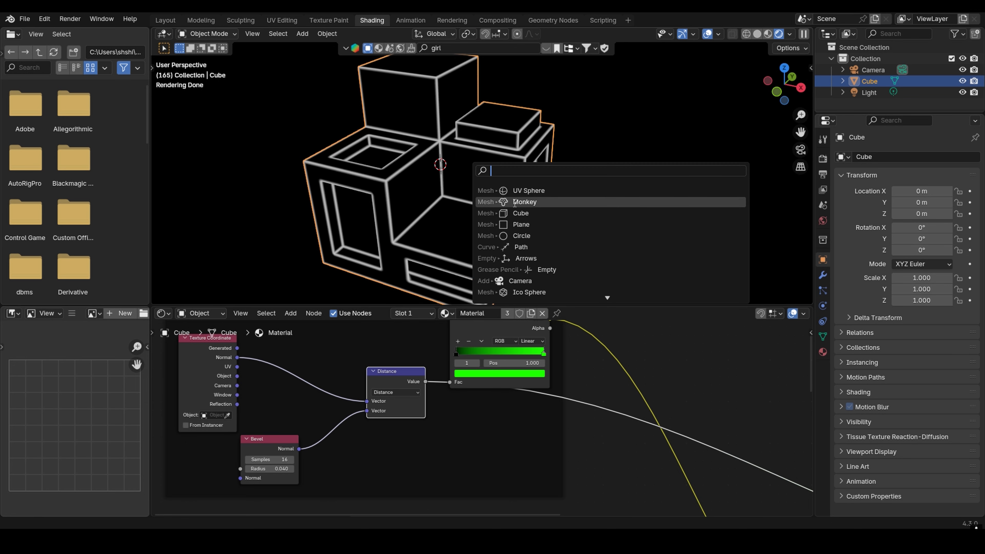
{"action": "left_click", "coordinate": [515, 203]}
{"action": "left_click", "coordinate": [457, 313]}
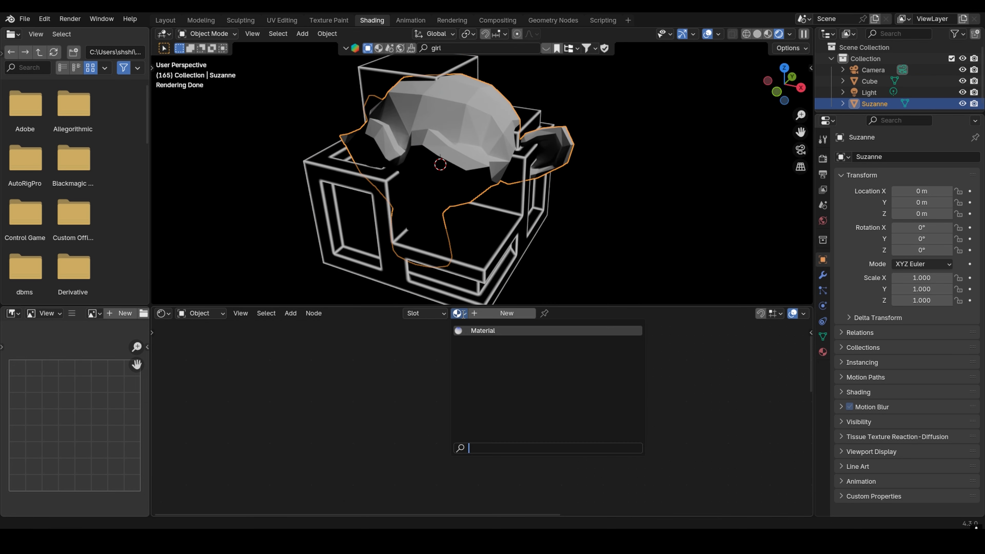
{"action": "left_click", "coordinate": [475, 331]}
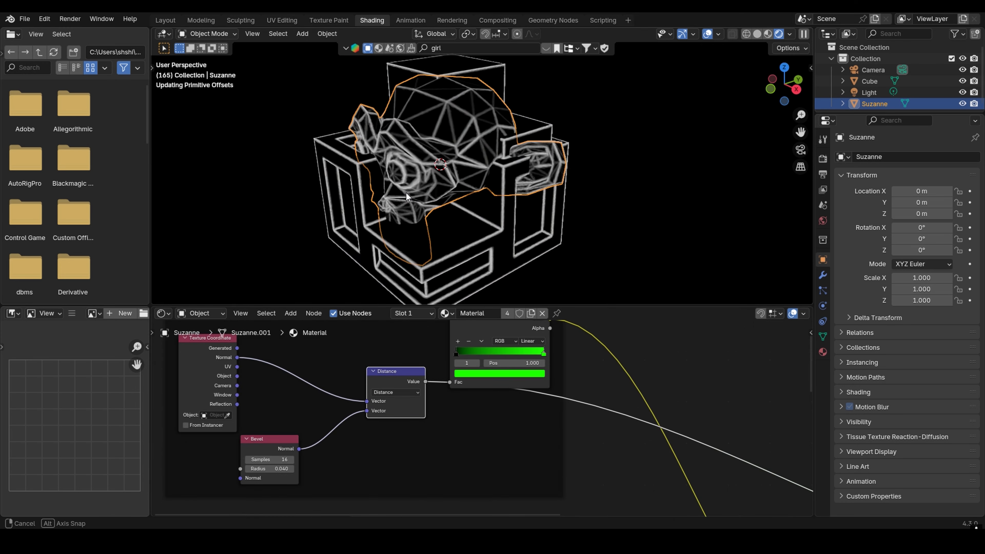
{"action": "scroll", "coordinate": [471, 151], "scroll_direction": "up", "scroll_amount": 3}
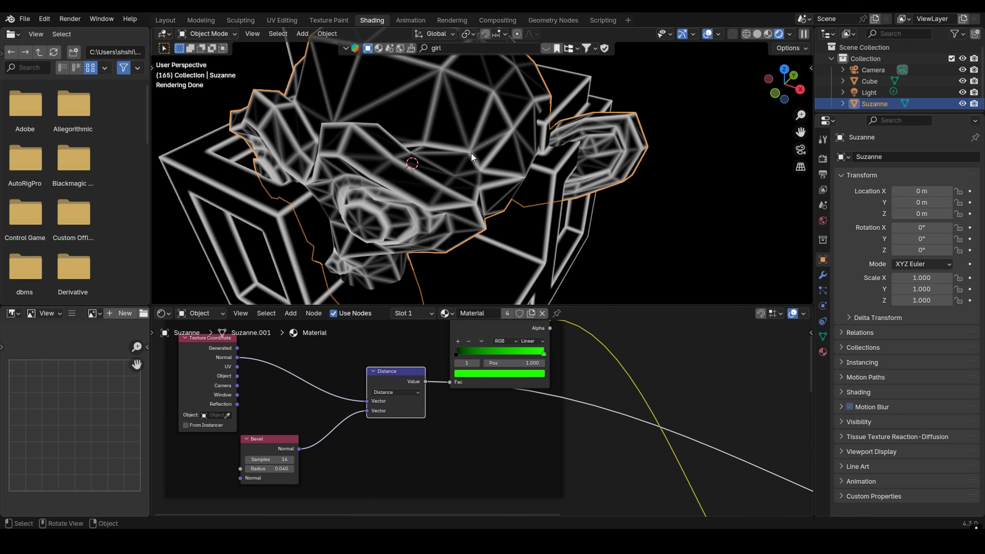
{"action": "middle_click_drag", "start_coordinate": [438, 154], "coordinate": [432, 103]}
{"action": "middle_click_drag", "start_coordinate": [436, 105], "coordinate": [498, 123]}
{"action": "middle_click_drag", "start_coordinate": [405, 131], "coordinate": [450, 156]}
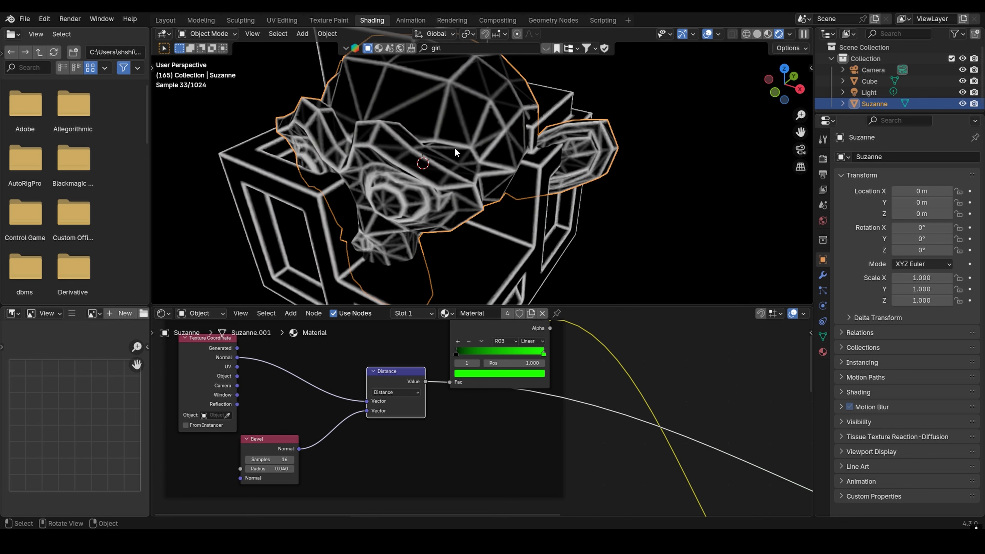
- Delete the monkey and select the building again
{"action": "key", "text": "x"}
{"action": "left_click", "coordinate": [439, 136]}
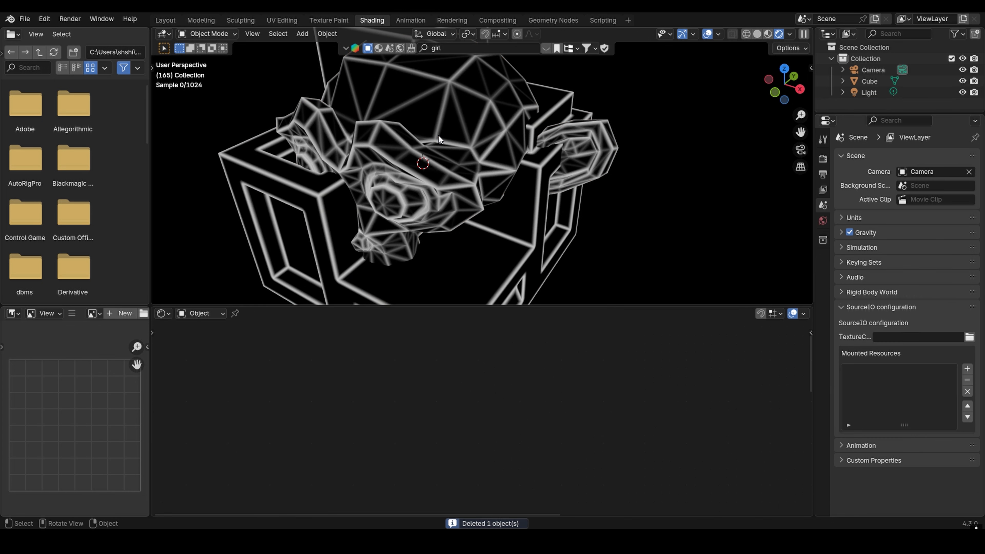
{"action": "left_click", "coordinate": [444, 142]}
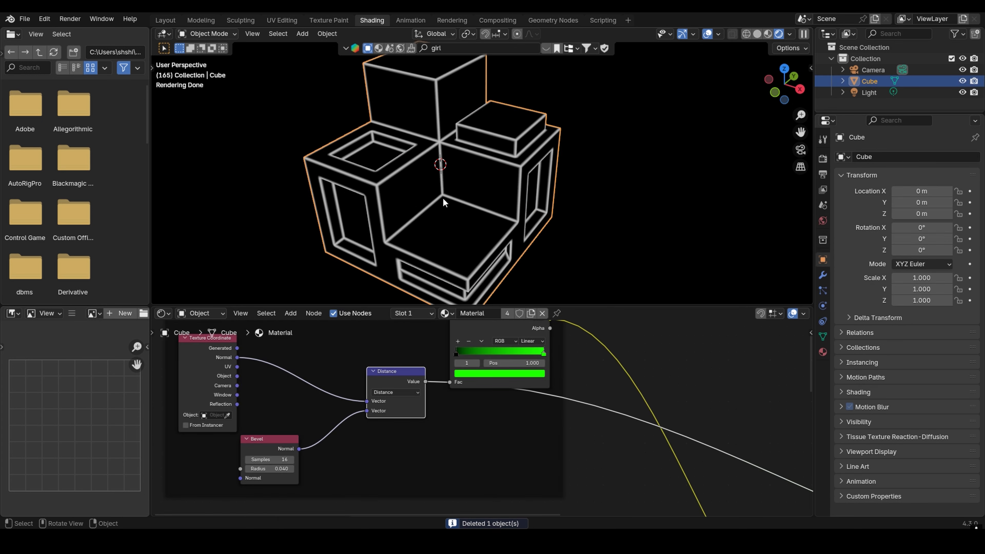
- Shift the edge group's Texture Coordinate node slightly to the right
{"action": "middle_click_drag", "start_coordinate": [319, 409], "coordinate": [470, 385]}
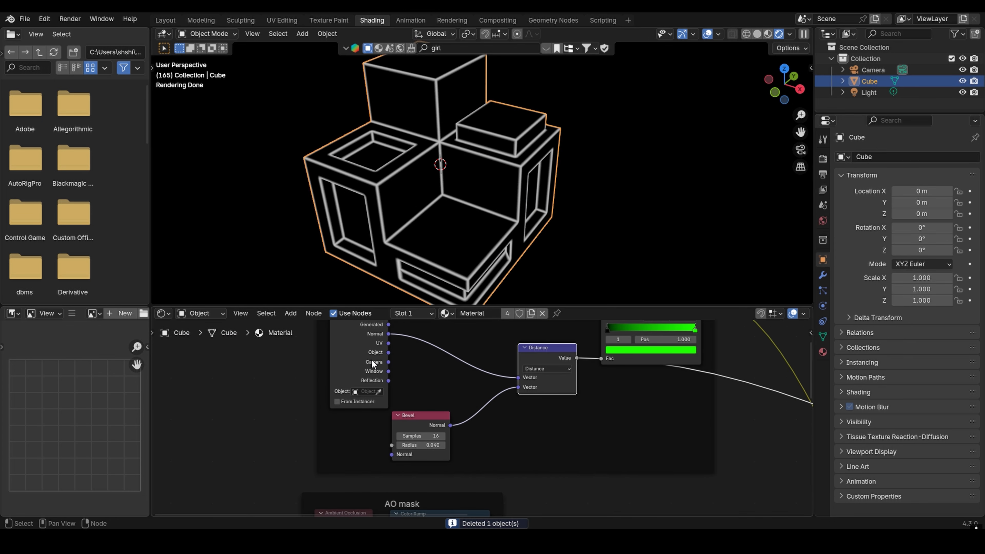
{"action": "middle_click_drag", "start_coordinate": [372, 361], "coordinate": [349, 389]}
{"action": "left_click_drag", "start_coordinate": [334, 379], "coordinate": [353, 384]}
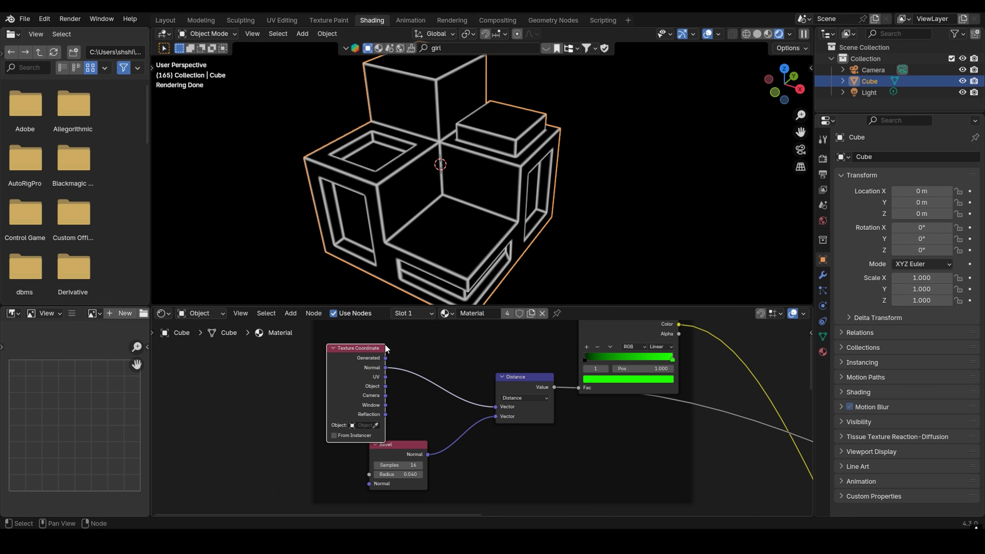
- Look over the material's other node groups, including the normal group, and return to the edge group
{"action": "scroll", "coordinate": [442, 417], "scroll_direction": "down", "scroll_amount": 5}
{"action": "mouse_move", "coordinate": [438, 461]}
{"action": "middle_mouse_down"}
{"action": "mouse_move", "coordinate": [399, 331]}
{"action": "mouse_move", "coordinate": [433, 418]}
{"action": "mouse_move", "coordinate": [407, 346]}
{"action": "middle_mouse_up"}
{"action": "middle_click_drag", "start_coordinate": [427, 401], "coordinate": [376, 376]}
{"action": "scroll", "coordinate": [361, 396], "scroll_direction": "up", "scroll_amount": 3}
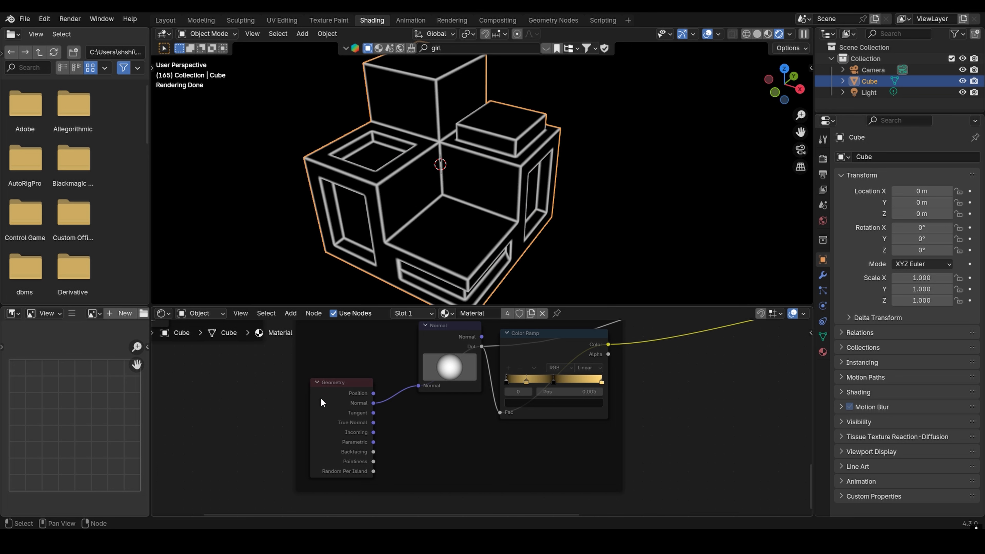
{"action": "scroll", "coordinate": [322, 400], "scroll_direction": "down", "scroll_amount": 6}
{"action": "mouse_move", "coordinate": [360, 374]}
{"action": "middle_mouse_down"}
{"action": "mouse_move", "coordinate": [365, 444]}
{"action": "mouse_move", "coordinate": [387, 510]}
{"action": "middle_mouse_up"}
{"action": "mouse_move", "coordinate": [388, 330]}
{"action": "middle_mouse_down"}
{"action": "mouse_move", "coordinate": [391, 394]}
{"action": "mouse_move", "coordinate": [419, 393]}
{"action": "mouse_move", "coordinate": [362, 433]}
{"action": "mouse_move", "coordinate": [385, 385]}
{"action": "middle_mouse_up"}
{"action": "scroll", "coordinate": [391, 393], "scroll_direction": "down", "scroll_amount": 2}
{"action": "scroll", "coordinate": [419, 392], "scroll_direction": "up", "scroll_amount": 5}
{"action": "scroll", "coordinate": [401, 406], "scroll_direction": "down", "scroll_amount": 2}
{"action": "scroll", "coordinate": [406, 363], "scroll_direction": "up", "scroll_amount": 1}
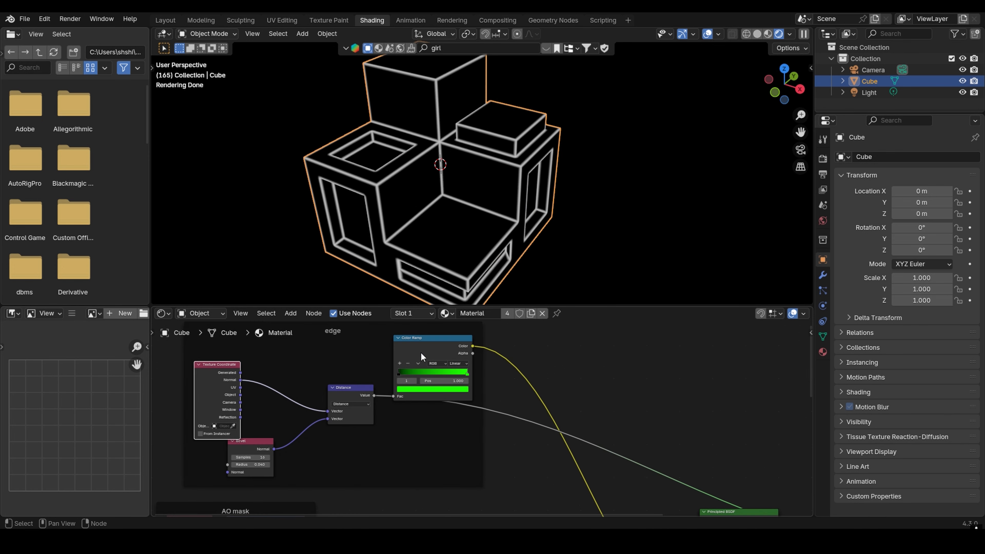
- Examine how the edge group's Distance and Color Ramp nodes connect to the shader nodes
{"action": "scroll", "coordinate": [443, 366], "scroll_direction": "down", "scroll_amount": 4}
{"action": "middle_click_drag", "start_coordinate": [441, 398], "coordinate": [369, 373]}
{"action": "scroll", "coordinate": [434, 354], "scroll_direction": "down", "scroll_amount": 1}
{"action": "scroll", "coordinate": [411, 354], "scroll_direction": "up", "scroll_amount": 3}
{"action": "scroll", "coordinate": [368, 379], "scroll_direction": "up", "scroll_amount": 2}
{"action": "scroll", "coordinate": [369, 379], "scroll_direction": "down", "scroll_amount": 3}
{"action": "left_click_drag", "start_coordinate": [372, 375], "coordinate": [394, 379]}
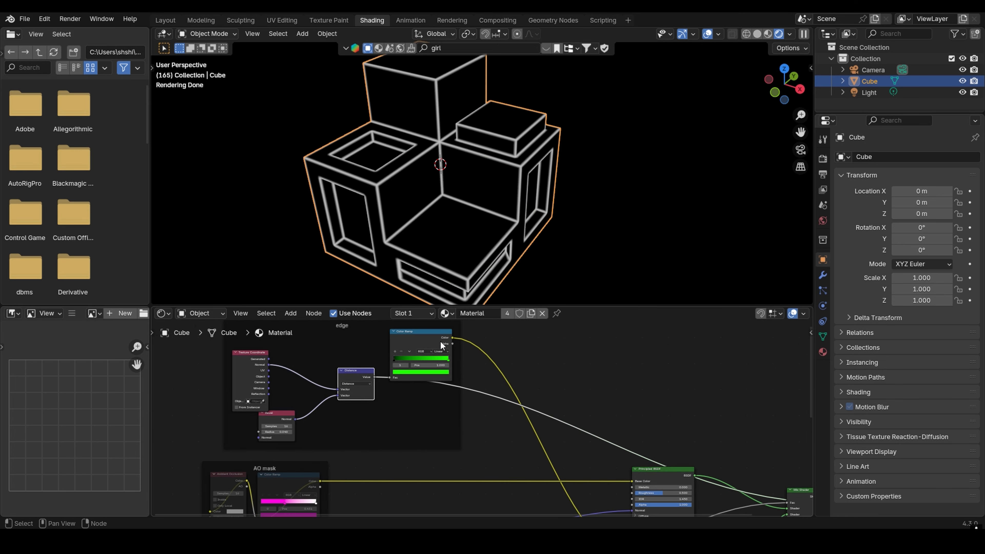
{"action": "scroll", "coordinate": [475, 404], "scroll_direction": "down", "scroll_amount": 2}
{"action": "middle_click_drag", "start_coordinate": [501, 388], "coordinate": [390, 390]}
{"action": "scroll", "coordinate": [467, 359], "scroll_direction": "up", "scroll_amount": 1}
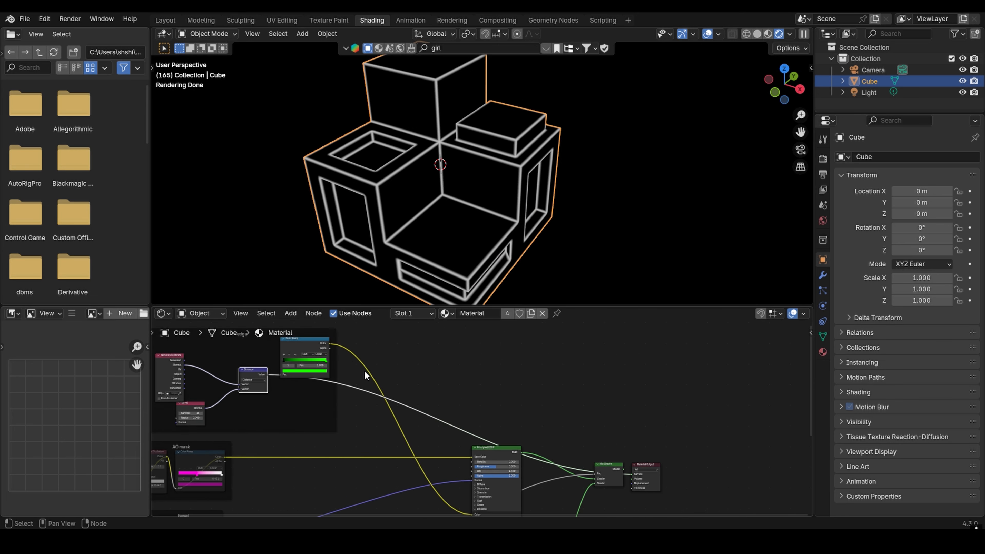
{"action": "mouse_move", "coordinate": [334, 344]}
{"action": "left_mouse_down"}
{"action": "mouse_move", "coordinate": [347, 368]}
{"action": "mouse_move", "coordinate": [349, 353]}
{"action": "left_mouse_up"}
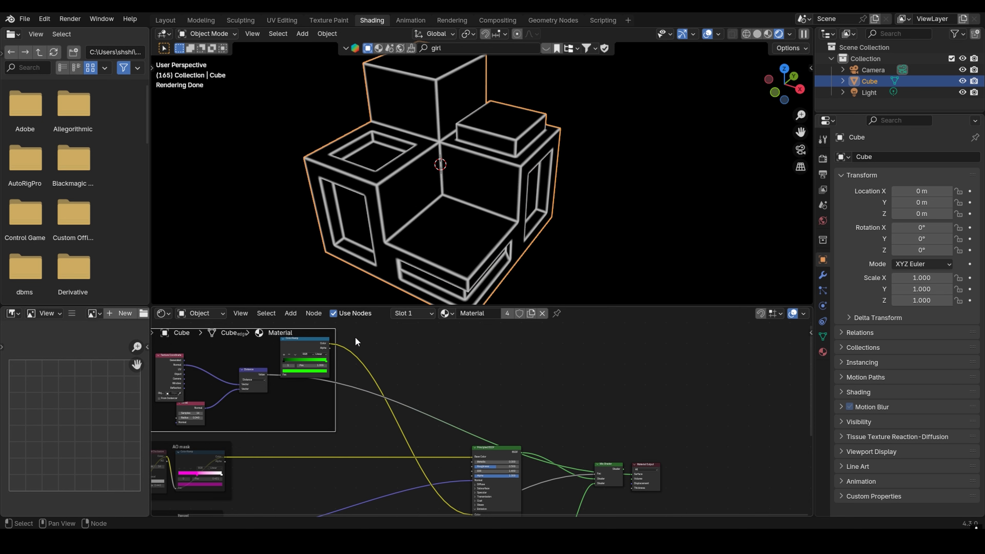
- Mute the whole edge node group
{"action": "middle_click_drag", "start_coordinate": [599, 436], "coordinate": [571, 401]}
{"action": "middle_click_drag", "start_coordinate": [430, 400], "coordinate": [603, 385]}
{"action": "scroll", "coordinate": [462, 403], "scroll_direction": "down", "scroll_amount": 1}
{"action": "middle_click_drag", "start_coordinate": [385, 429], "coordinate": [405, 423]}
{"action": "scroll", "coordinate": [411, 424], "scroll_direction": "up", "scroll_amount": 3}
{"action": "scroll", "coordinate": [417, 423], "scroll_direction": "down", "scroll_amount": 4}
{"action": "scroll", "coordinate": [446, 382], "scroll_direction": "up", "scroll_amount": 1}
{"action": "middle_click_drag", "start_coordinate": [457, 384], "coordinate": [442, 441]}
{"action": "left_click_drag", "start_coordinate": [511, 437], "coordinate": [309, 348]}
{"action": "key", "text": "m"}
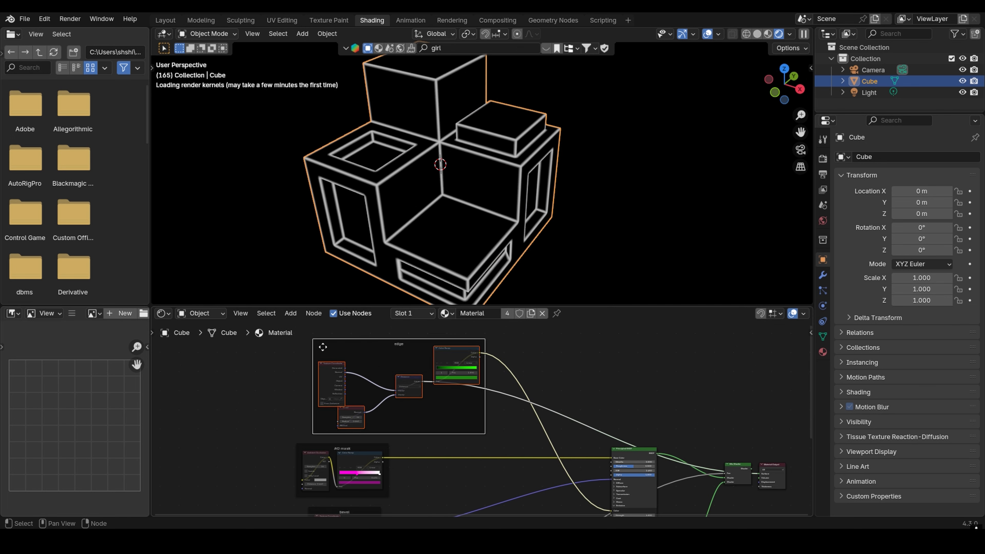
- Unmute the Ambient Occlusion and Color Ramp nodes in the AO mask group
{"action": "middle_click_drag", "start_coordinate": [374, 423], "coordinate": [379, 366]}
{"action": "scroll", "coordinate": [391, 443], "scroll_direction": "up", "scroll_amount": 2}
{"action": "left_click_drag", "start_coordinate": [391, 443], "coordinate": [229, 368]}
{"action": "key", "text": "m"}
{"action": "scroll", "coordinate": [384, 414], "scroll_direction": "up", "scroll_amount": 1}
{"action": "scroll", "coordinate": [389, 413], "scroll_direction": "up", "scroll_amount": 1}
{"action": "left_click", "coordinate": [389, 413]}
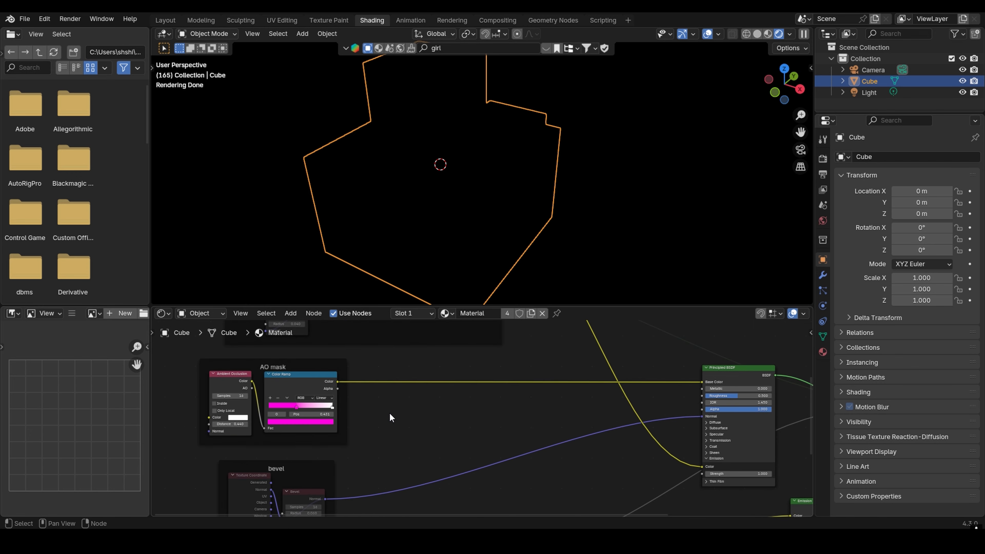
- Preview the AO mask group's Color Ramp output on the building
{"action": "scroll", "coordinate": [390, 413], "scroll_direction": "down", "scroll_amount": 5}
{"action": "middle_click_drag", "start_coordinate": [545, 397], "coordinate": [486, 390]}
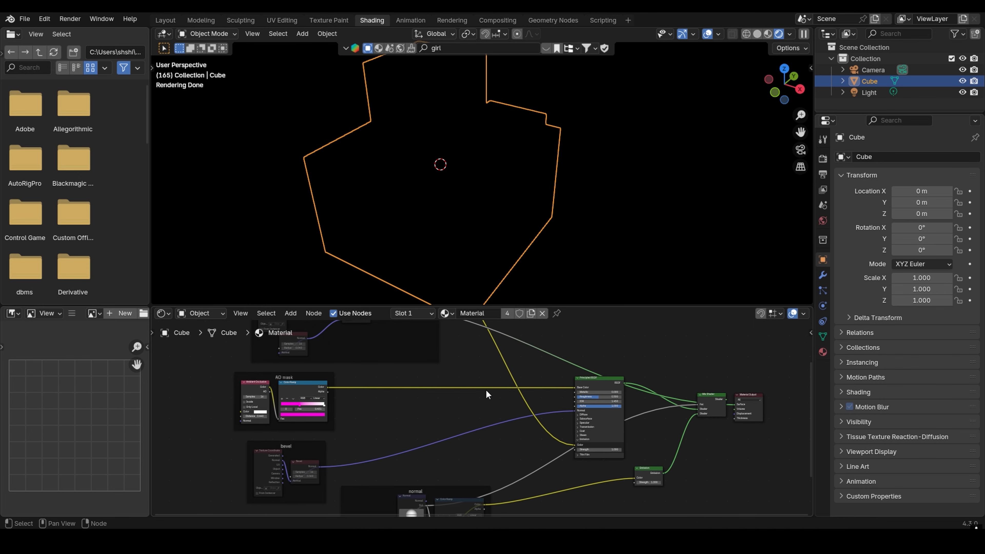
{"action": "left_click", "coordinate": [315, 382], "text": "ctrl+shift"}
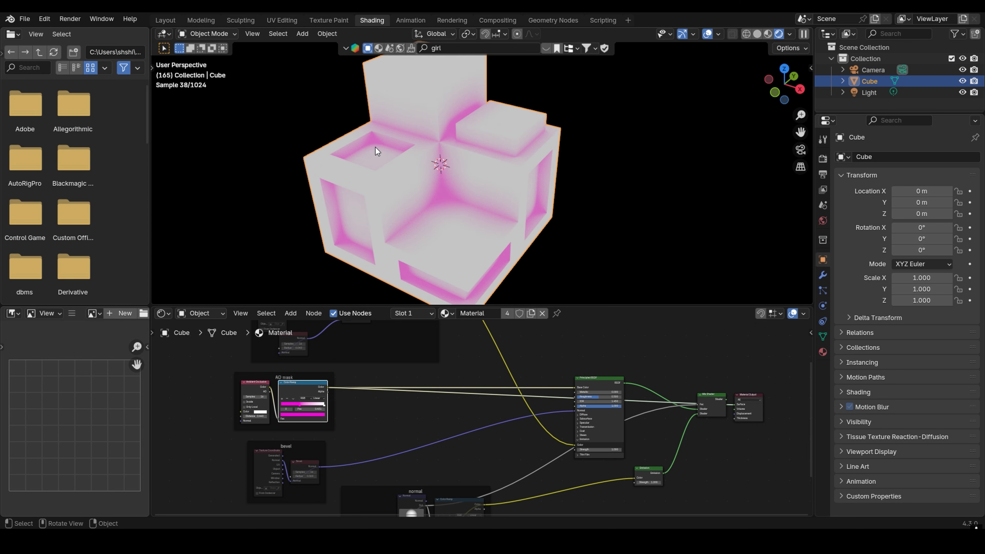
- Examine the AO mask in the building's inner corners, recesses and block junctions from several angles
{"action": "mouse_move", "coordinate": [394, 161]}
{"action": "middle_mouse_down"}
{"action": "mouse_move", "coordinate": [425, 127]}
{"action": "mouse_move", "coordinate": [406, 177]}
{"action": "middle_mouse_up"}
{"action": "scroll", "coordinate": [407, 177], "scroll_direction": "up", "scroll_amount": 3}
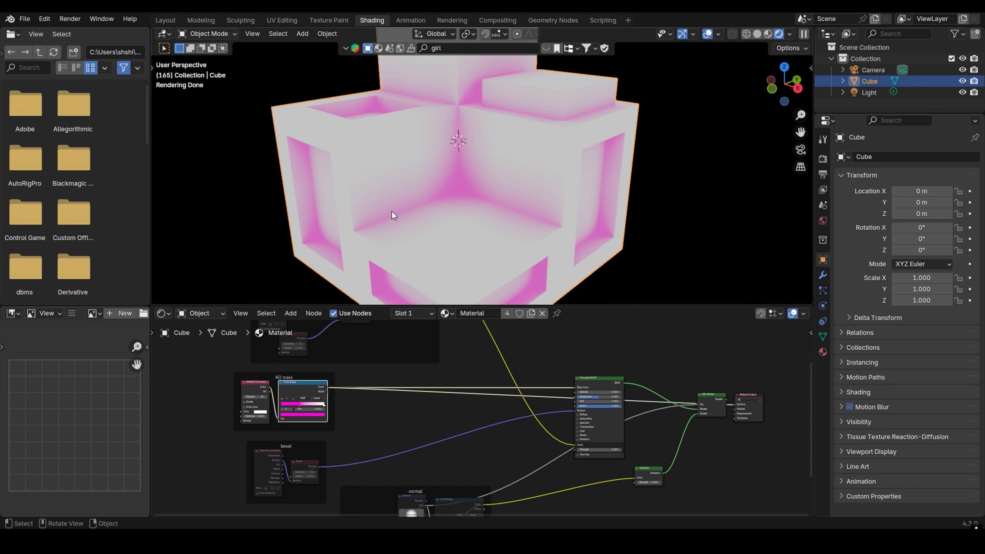
{"action": "middle_click_drag", "start_coordinate": [439, 202], "coordinate": [453, 172]}
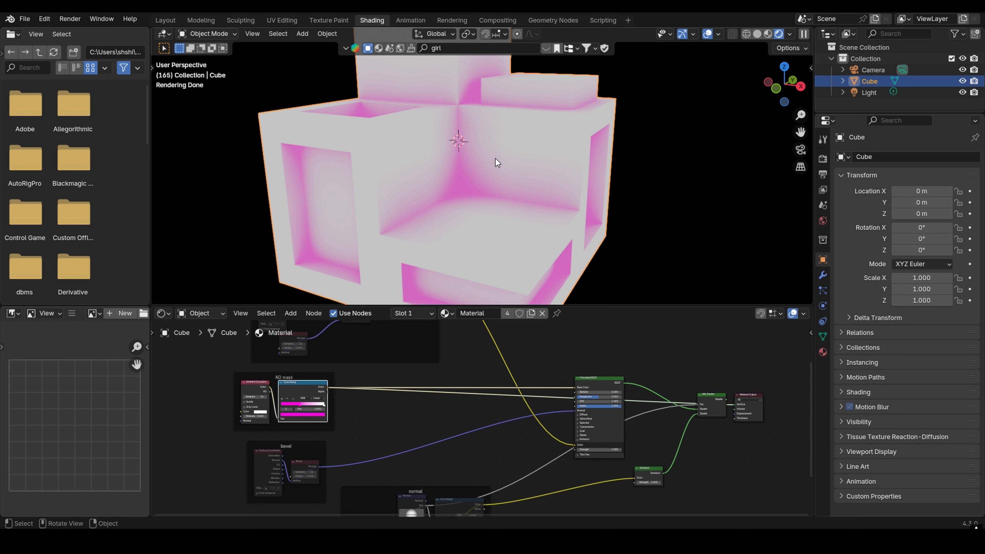
{"action": "scroll", "coordinate": [469, 141], "scroll_direction": "down", "scroll_amount": 2}
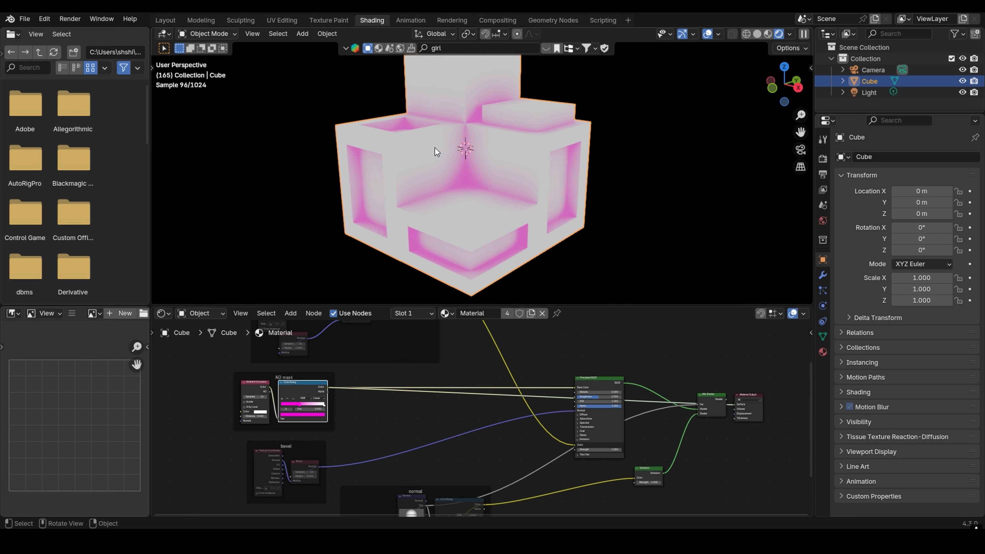
{"action": "scroll", "coordinate": [433, 153], "scroll_direction": "up", "scroll_amount": 2}
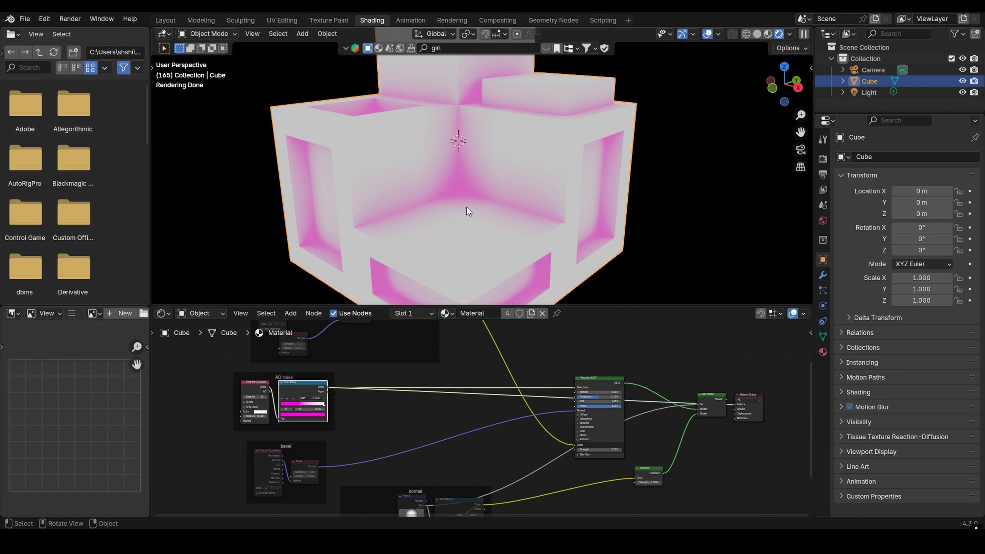
{"action": "middle_click_drag", "start_coordinate": [455, 161], "coordinate": [435, 198], "text": "shift"}
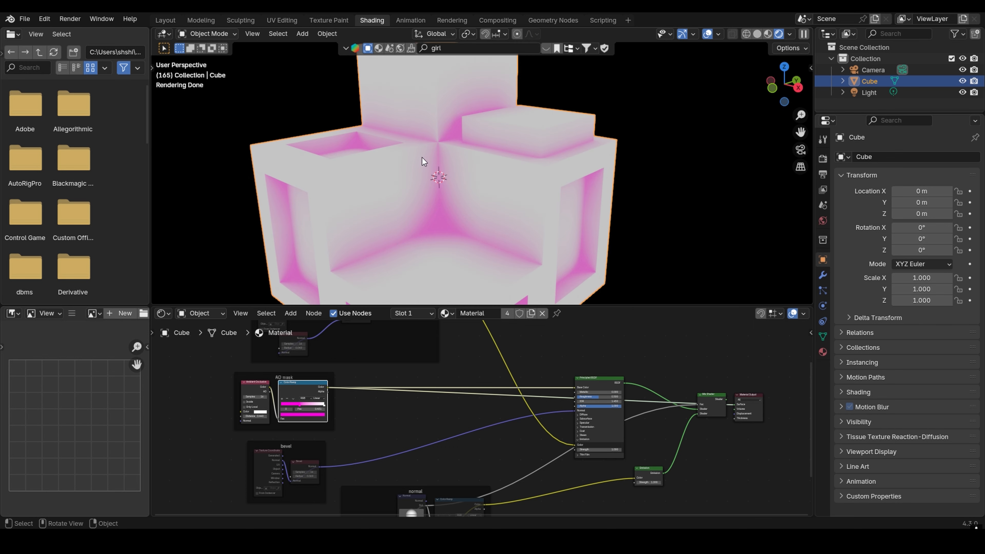
{"action": "middle_click_drag", "start_coordinate": [390, 124], "coordinate": [305, 128]}
{"action": "middle_click_drag", "start_coordinate": [455, 113], "coordinate": [369, 112]}
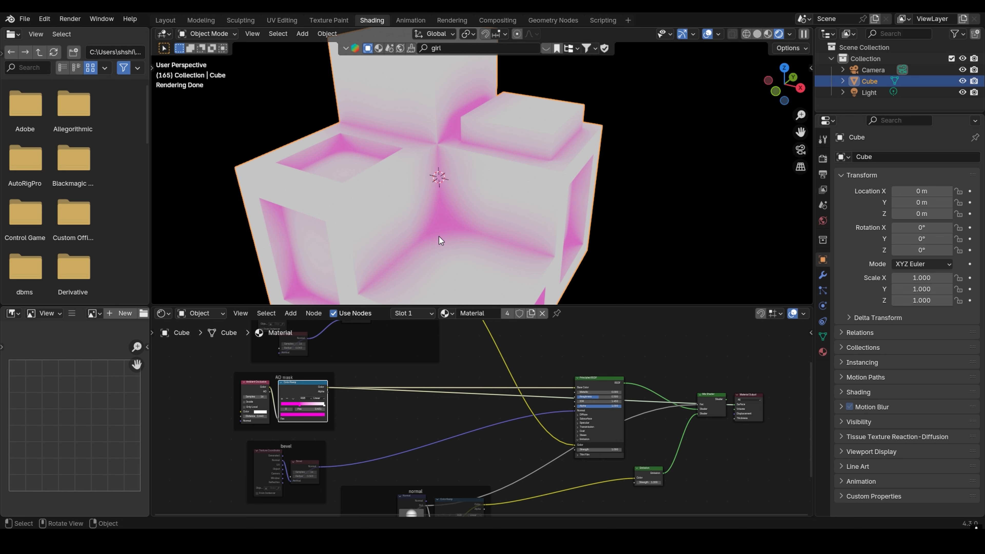
{"action": "middle_click_drag", "start_coordinate": [398, 269], "coordinate": [407, 206], "text": "shift"}
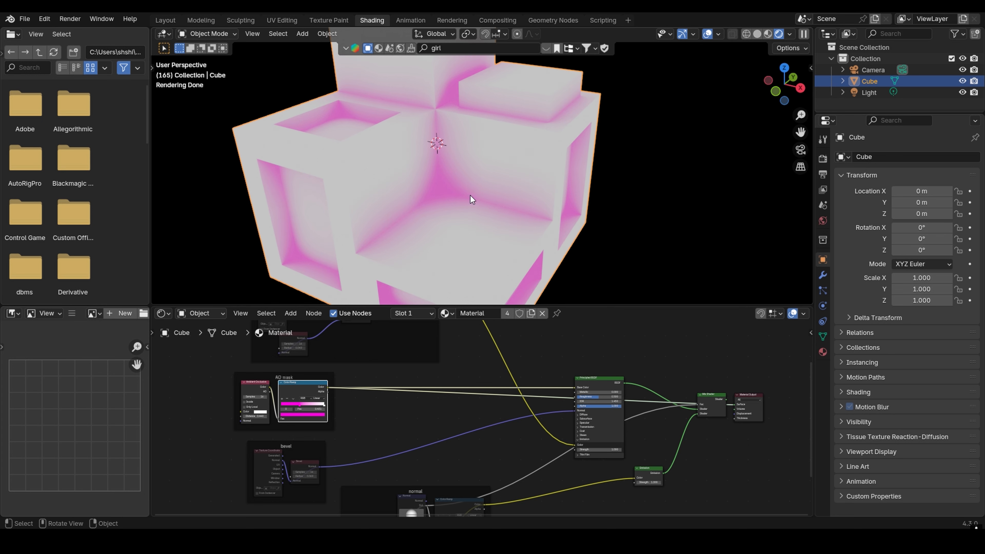
{"action": "middle_click_drag", "start_coordinate": [470, 199], "coordinate": [436, 196]}
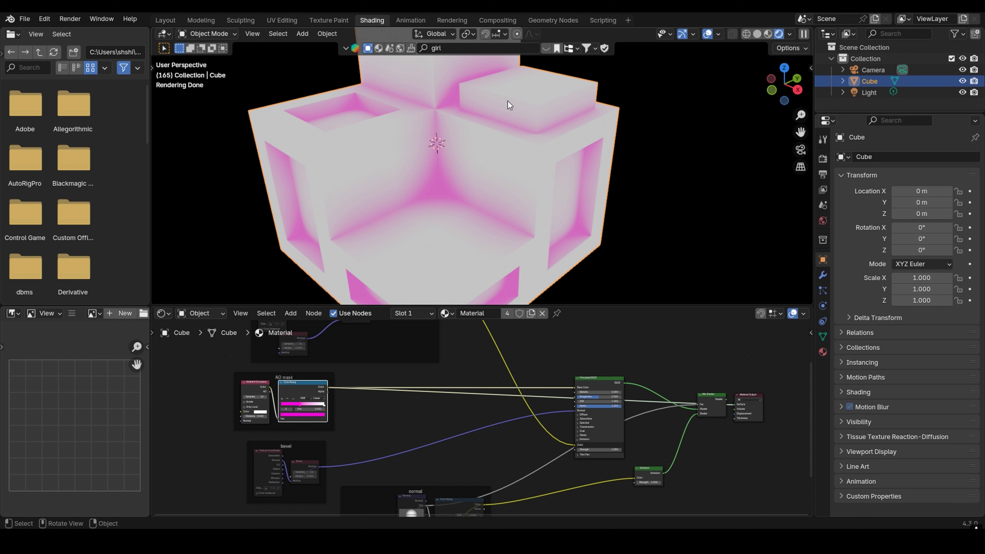
- Set the Ambient Occlusion node's Distance to 0.150 and enable Only Local
{"action": "scroll", "coordinate": [426, 368], "scroll_direction": "down", "scroll_amount": 1}
{"action": "middle_click_drag", "start_coordinate": [284, 410], "coordinate": [464, 407]}
{"action": "scroll", "coordinate": [423, 398], "scroll_direction": "up", "scroll_amount": 5}
{"action": "scroll", "coordinate": [423, 397], "scroll_direction": "up", "scroll_amount": 1}
{"action": "scroll", "coordinate": [500, 415], "scroll_direction": "up", "scroll_amount": 5}
{"action": "scroll", "coordinate": [527, 414], "scroll_direction": "up", "scroll_amount": 3}
{"action": "mouse_move", "coordinate": [464, 405]}
{"action": "left_mouse_down"}
{"action": "mouse_move", "coordinate": [518, 406]}
{"action": "mouse_move", "coordinate": [479, 406]}
{"action": "left_mouse_up"}
{"action": "scroll", "coordinate": [473, 417], "scroll_direction": "up", "scroll_amount": 1}
{"action": "left_click_drag", "start_coordinate": [433, 434], "coordinate": [390, 434]}
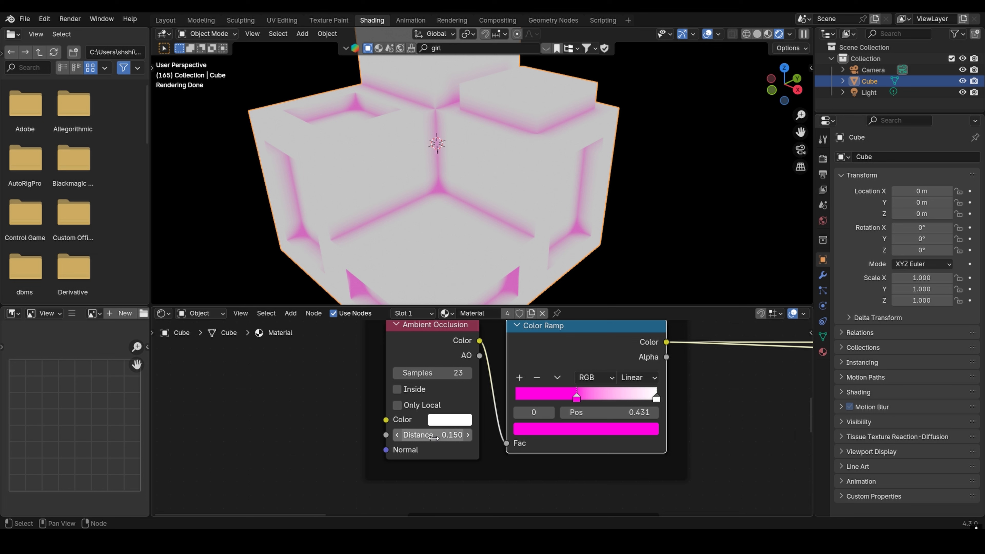
{"action": "left_click", "coordinate": [397, 405]}
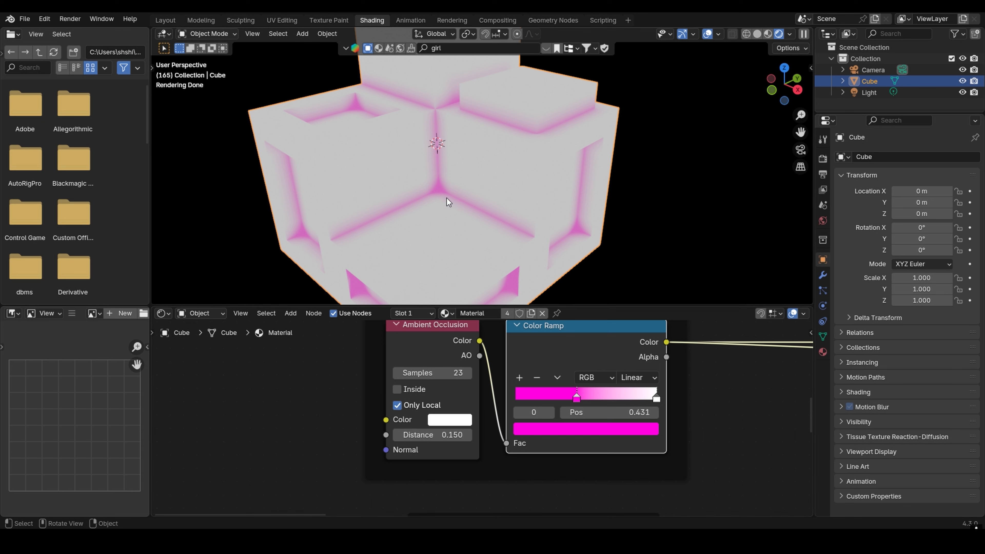
- Add a UV Sphere intersecting the middle of the building
{"action": "middle_click_drag", "start_coordinate": [582, 209], "coordinate": [551, 203]}
{"action": "key", "text": "shift+a"}
{"action": "left_click", "coordinate": [533, 182]}
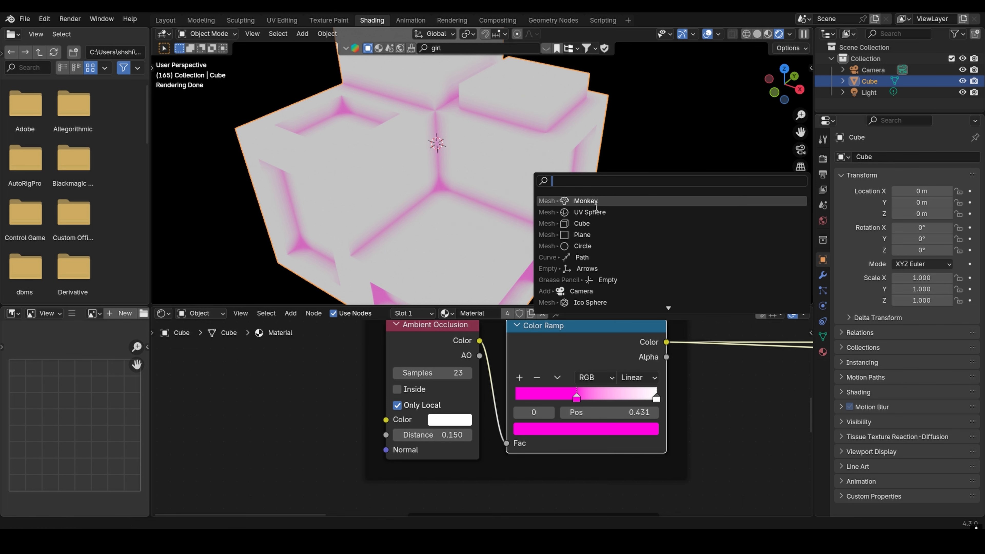
{"action": "left_click", "coordinate": [587, 213]}
{"action": "scroll", "coordinate": [514, 162], "scroll_direction": "down", "scroll_amount": 1}
{"action": "middle_click_drag", "start_coordinate": [514, 161], "coordinate": [542, 169]}
{"action": "middle_click_drag", "start_coordinate": [485, 145], "coordinate": [430, 177]}
{"action": "left_click", "coordinate": [437, 152]}
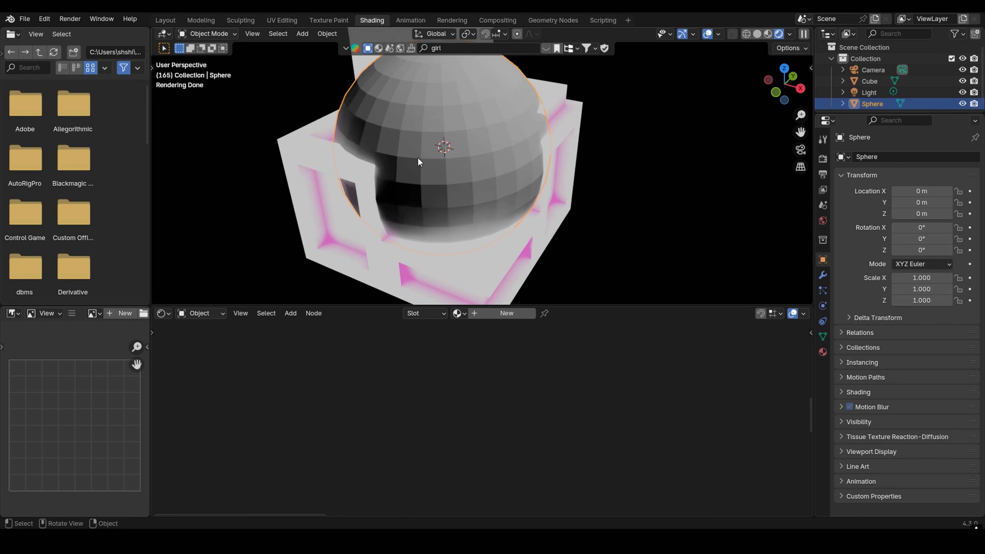
- Select the building, disable Only Local on its Ambient Occlusion node, and inspect the mask around the sphere
{"action": "left_click", "coordinate": [431, 151]}
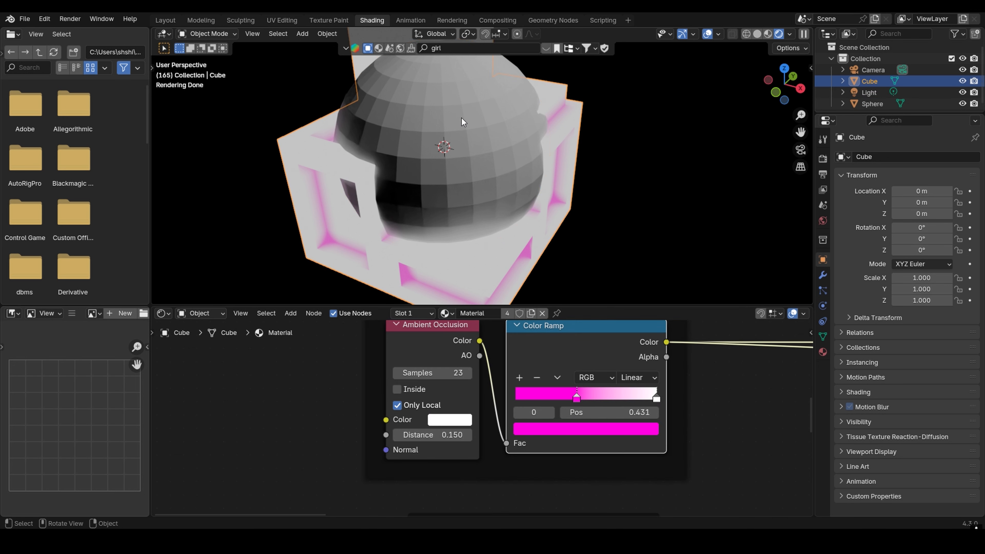
{"action": "middle_click_drag", "start_coordinate": [408, 157], "coordinate": [420, 129]}
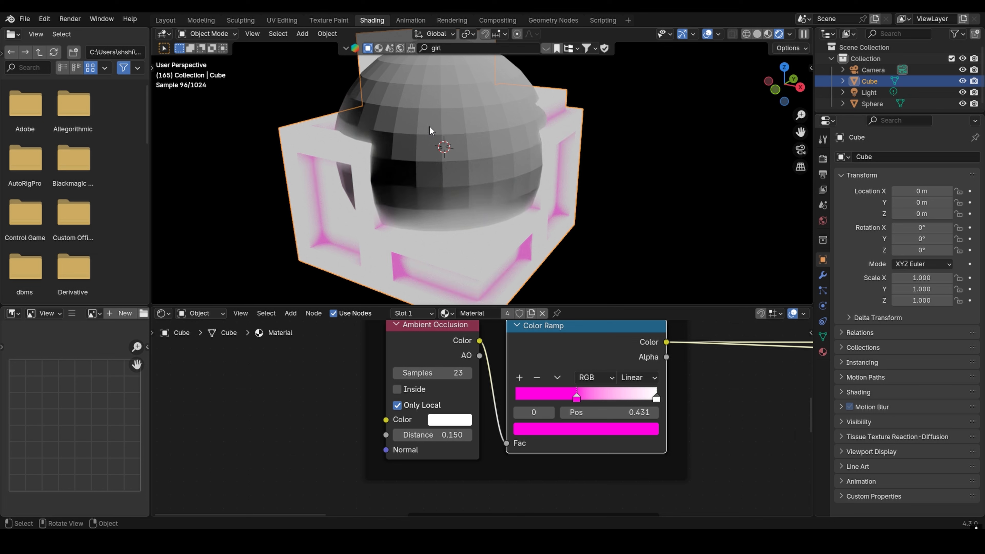
{"action": "left_click", "coordinate": [397, 404]}
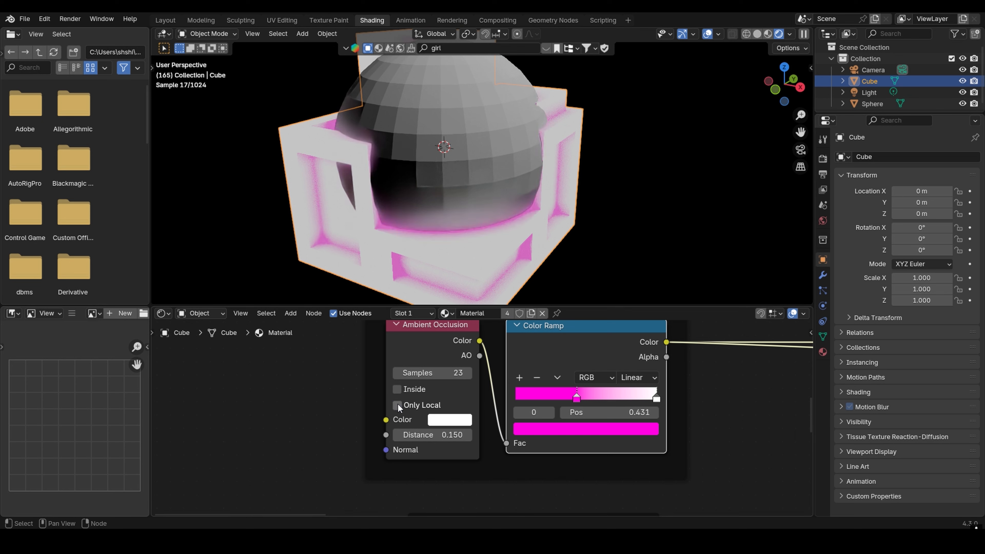
{"action": "middle_click_drag", "start_coordinate": [438, 218], "coordinate": [367, 222]}
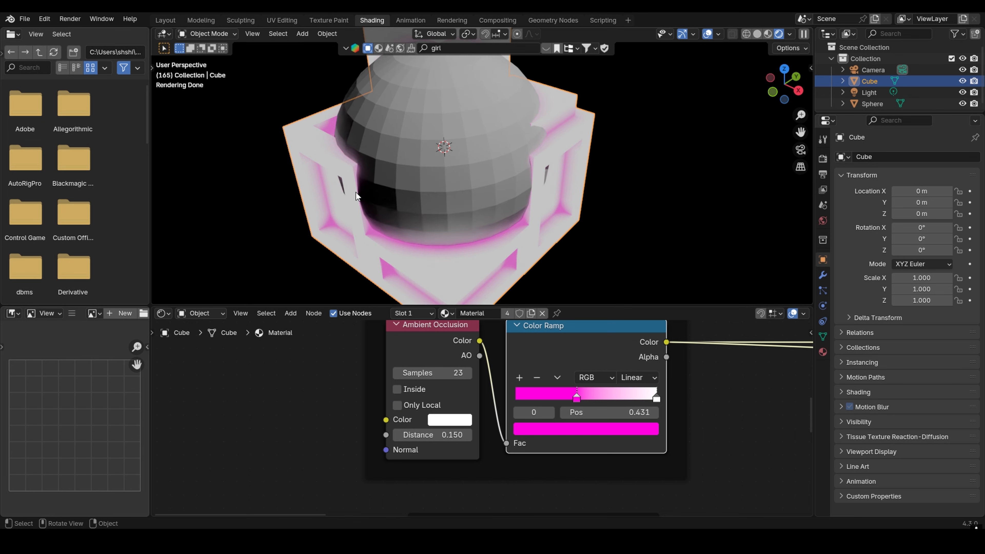
- Move the sphere about 0.21 m so it intersects the building elsewhere, and view the mask around it
{"action": "left_click", "coordinate": [425, 148]}
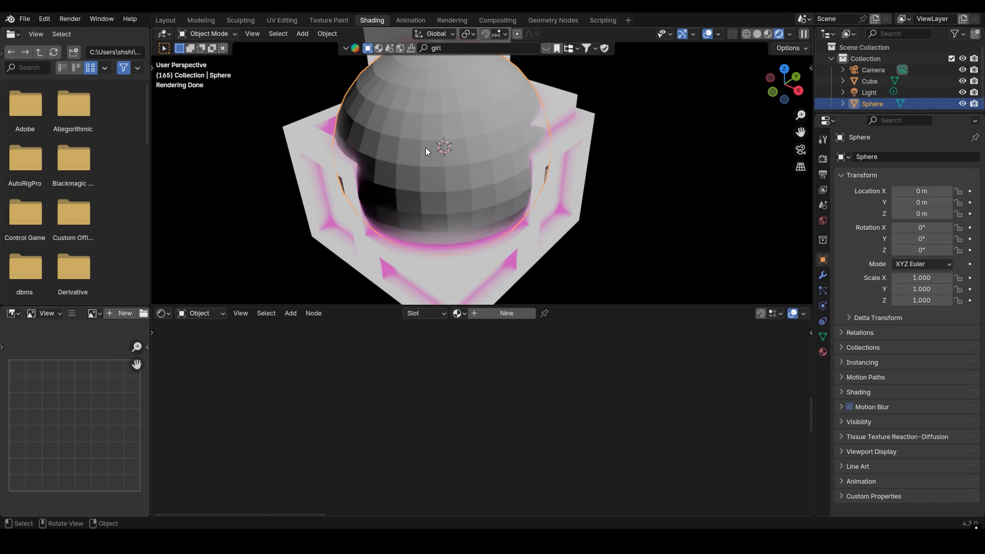
{"action": "key", "text": "g"}
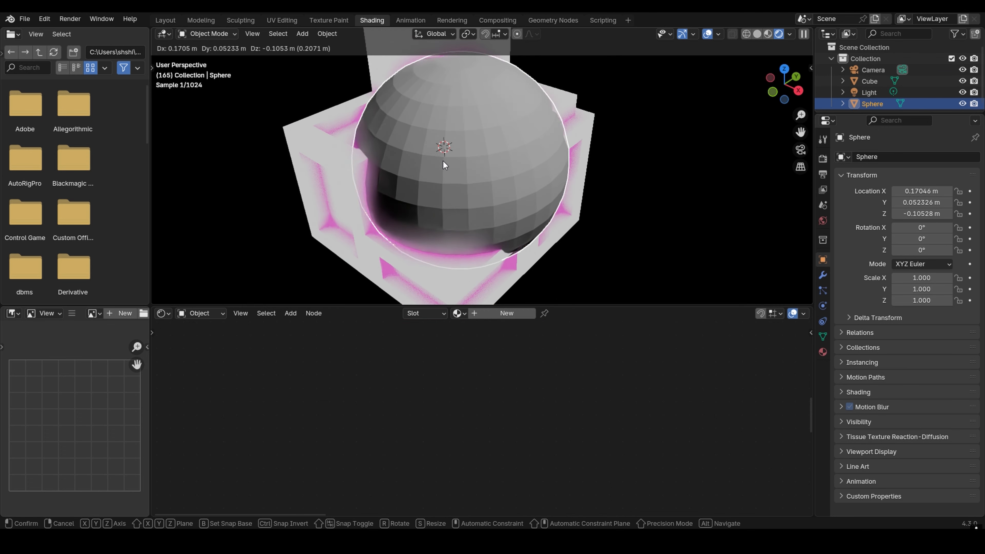
{"action": "left_click", "coordinate": [443, 161]}
{"action": "middle_click_drag", "start_coordinate": [413, 180], "coordinate": [431, 171]}
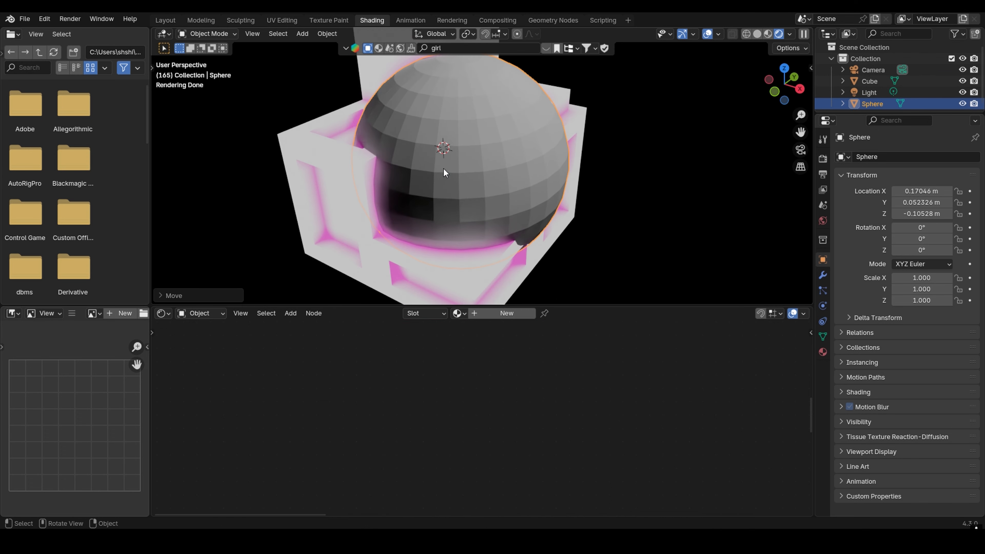
- Delete the sphere and select the building
{"action": "key", "text": "x"}
{"action": "left_click", "coordinate": [451, 175]}
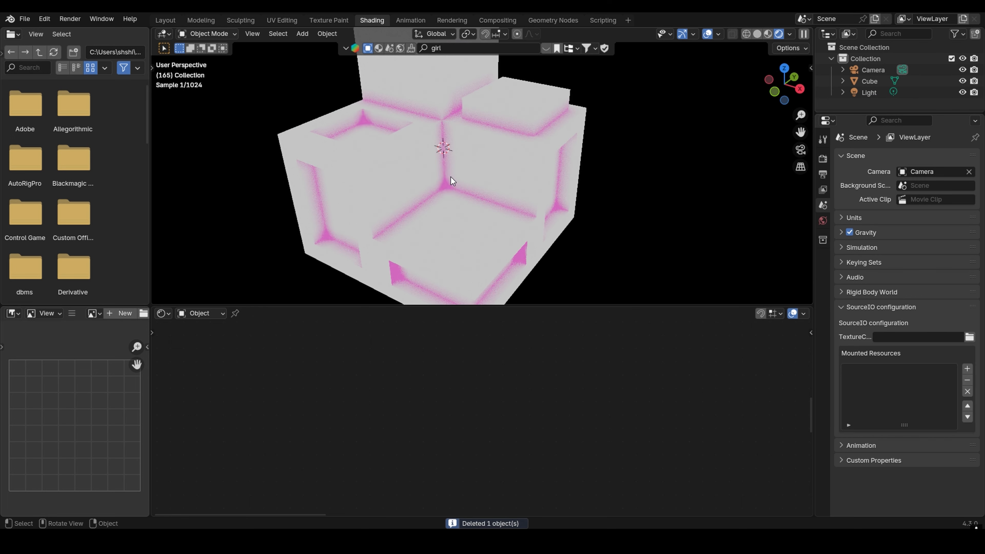
{"action": "left_click", "coordinate": [425, 176]}
- Move the magenta stop of the AO mask's Color Ramp to position 0.496
{"action": "scroll", "coordinate": [521, 384], "scroll_direction": "down", "scroll_amount": 4}
{"action": "middle_click_drag", "start_coordinate": [525, 385], "coordinate": [449, 397]}
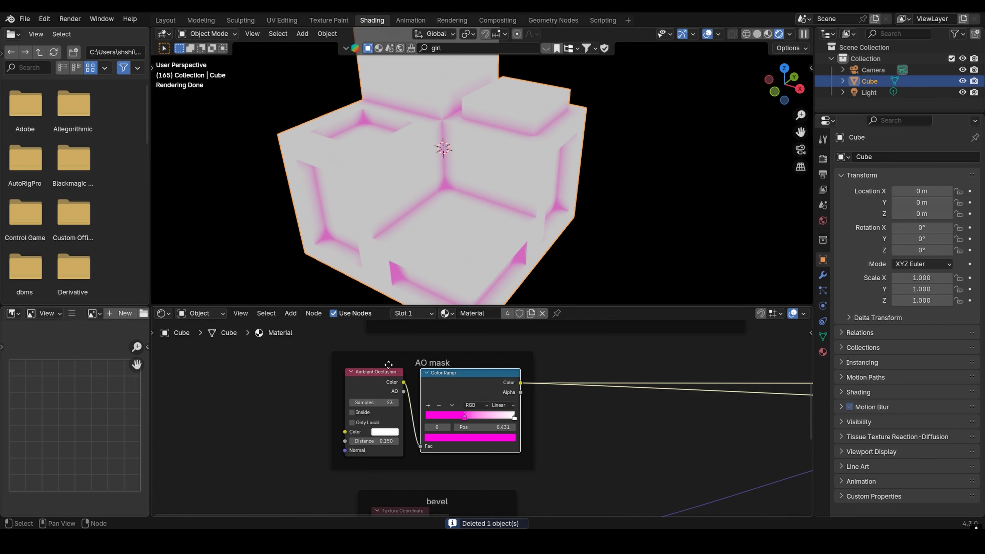
{"action": "scroll", "coordinate": [458, 385], "scroll_direction": "down", "scroll_amount": 2}
{"action": "middle_click_drag", "start_coordinate": [534, 434], "coordinate": [448, 383]}
{"action": "scroll", "coordinate": [447, 380], "scroll_direction": "up", "scroll_amount": 1}
{"action": "middle_click_drag", "start_coordinate": [295, 342], "coordinate": [378, 414]}
{"action": "scroll", "coordinate": [316, 357], "scroll_direction": "up", "scroll_amount": 4}
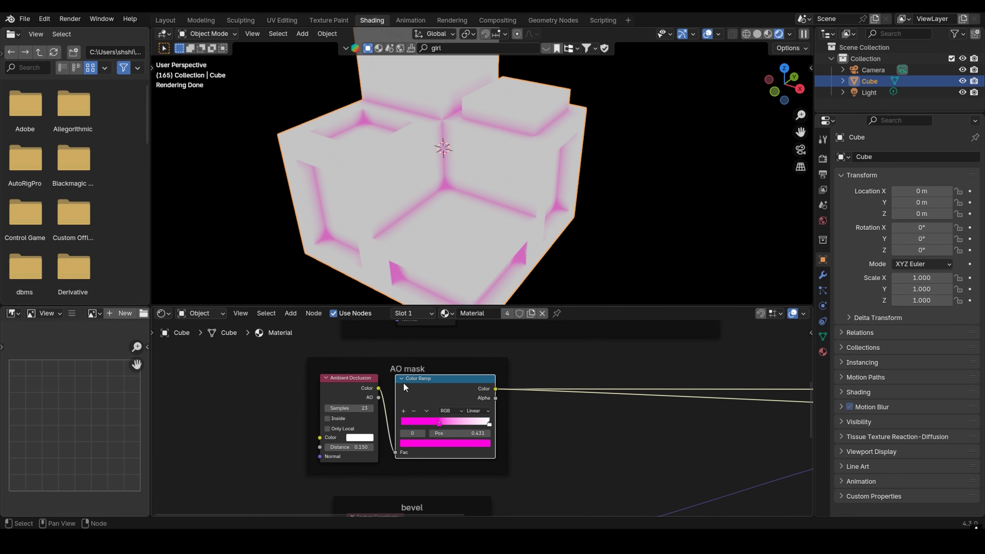
{"action": "scroll", "coordinate": [448, 402], "scroll_direction": "up", "scroll_amount": 2}
{"action": "mouse_move", "coordinate": [428, 425]}
{"action": "left_mouse_down"}
{"action": "mouse_move", "coordinate": [359, 425]}
{"action": "mouse_move", "coordinate": [416, 426]}
{"action": "left_mouse_up"}
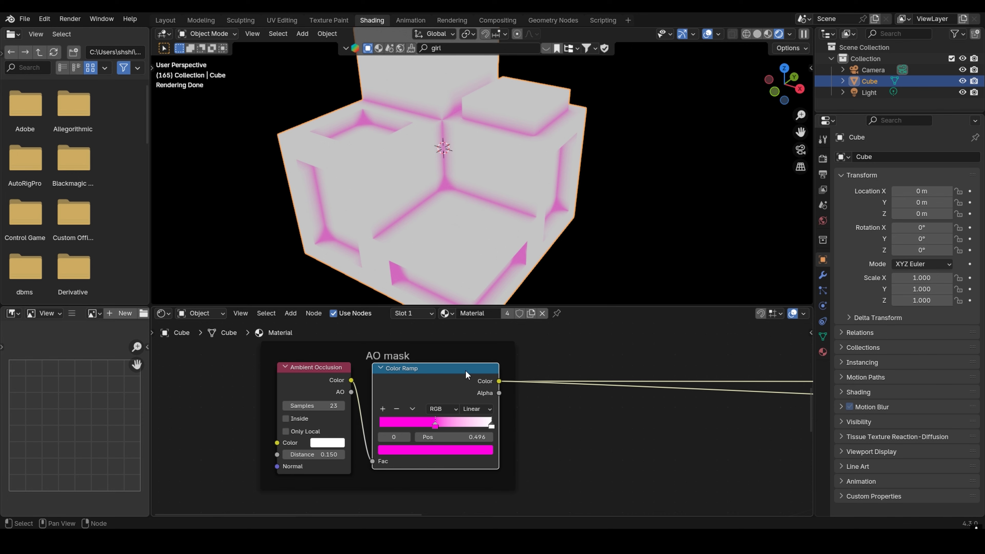
{"action": "middle_click_drag", "start_coordinate": [466, 250], "coordinate": [449, 219]}
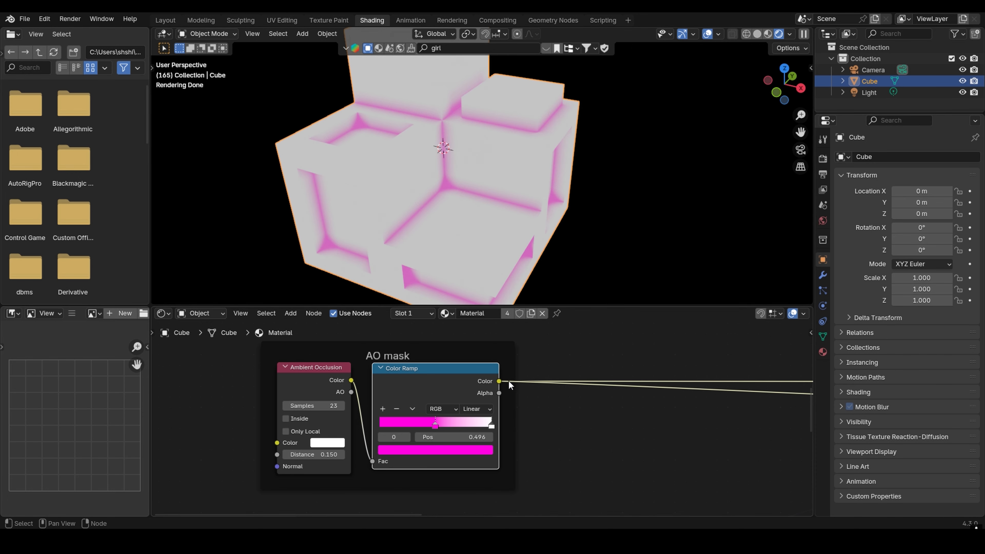
- Select the whole AO mask node group and mute it
{"action": "scroll", "coordinate": [407, 391], "scroll_direction": "down", "scroll_amount": 3}
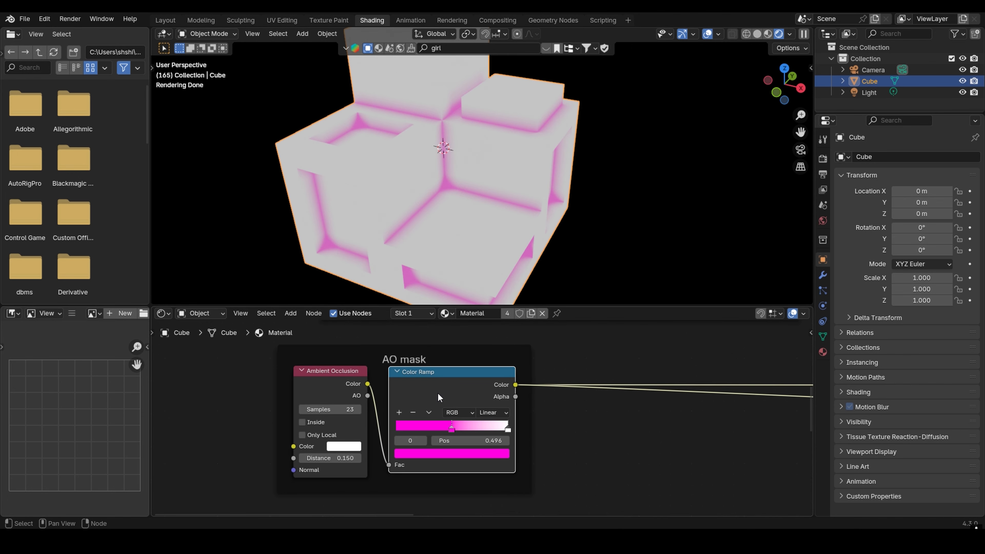
{"action": "middle_click_drag", "start_coordinate": [540, 435], "coordinate": [442, 410]}
{"action": "scroll", "coordinate": [446, 407], "scroll_direction": "down", "scroll_amount": 5}
{"action": "middle_click_drag", "start_coordinate": [535, 433], "coordinate": [490, 340]}
{"action": "scroll", "coordinate": [482, 411], "scroll_direction": "up", "scroll_amount": 4}
{"action": "middle_click_drag", "start_coordinate": [425, 396], "coordinate": [427, 438]}
{"action": "left_click_drag", "start_coordinate": [434, 465], "coordinate": [288, 357]}
{"action": "scroll", "coordinate": [389, 358], "scroll_direction": "down", "scroll_amount": 4}
{"action": "middle_click_drag", "start_coordinate": [457, 360], "coordinate": [452, 395]}
{"action": "left_click_drag", "start_coordinate": [467, 402], "coordinate": [340, 346]}
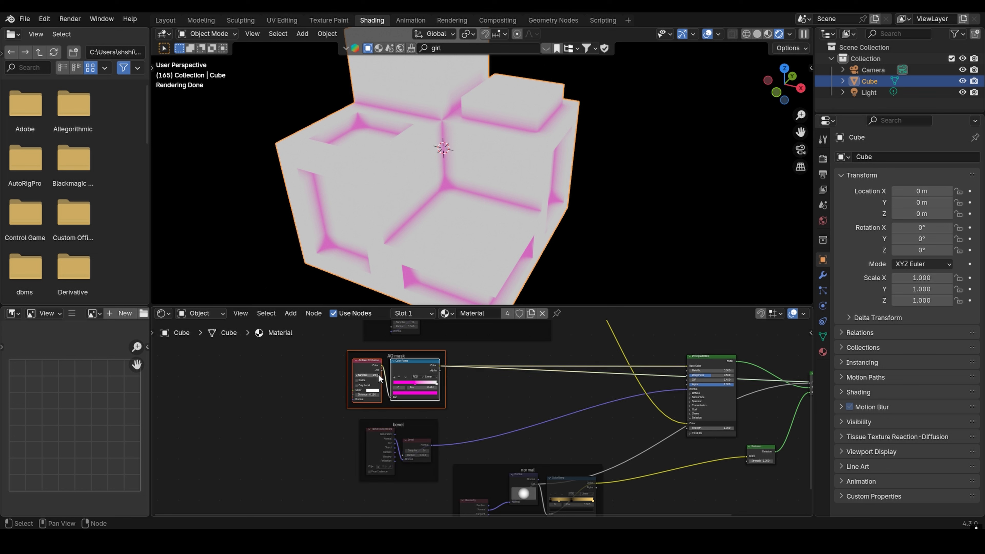
{"action": "key", "text": "m"}
- Select the bevel node group below the AO mask and unmute it
{"action": "middle_click_drag", "start_coordinate": [447, 338], "coordinate": [405, 420]}
{"action": "scroll", "coordinate": [405, 420], "scroll_direction": "up", "scroll_amount": 2}
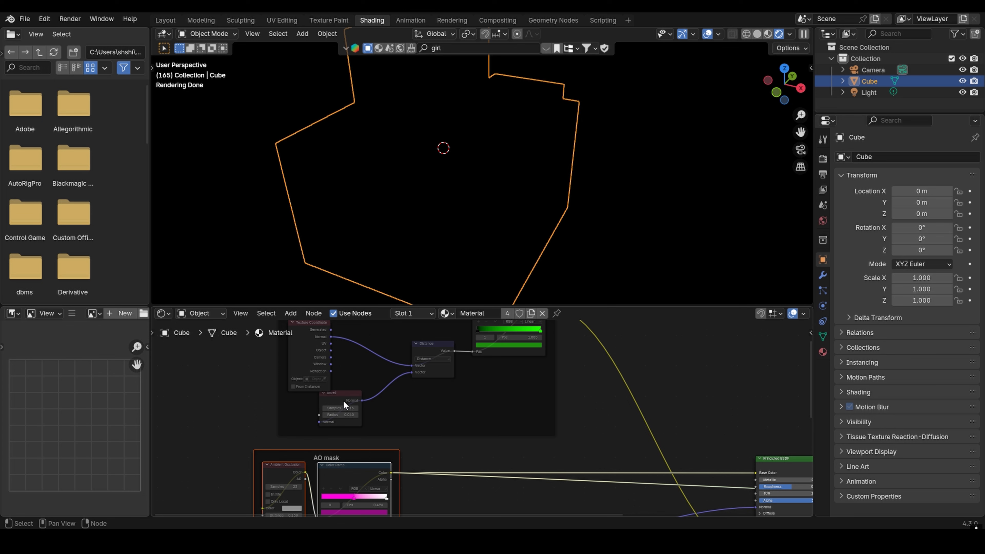
{"action": "mouse_move", "coordinate": [425, 445]}
{"action": "middle_mouse_down"}
{"action": "mouse_move", "coordinate": [425, 387]}
{"action": "mouse_move", "coordinate": [422, 462]}
{"action": "mouse_move", "coordinate": [423, 437]}
{"action": "middle_mouse_up"}
{"action": "left_click_drag", "start_coordinate": [397, 478], "coordinate": [262, 355]}
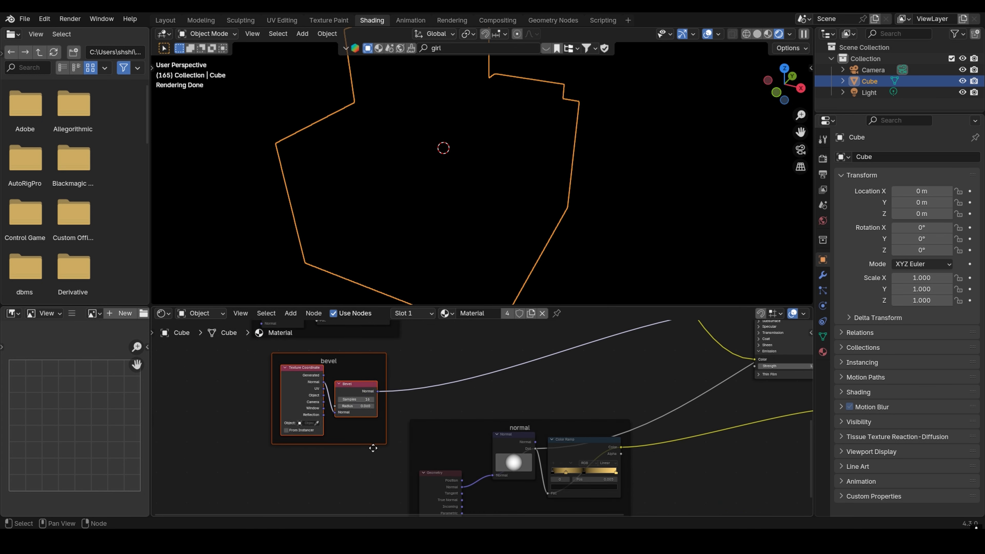
{"action": "left_click", "coordinate": [421, 387]}
- Disconnect the AO mask's Color Ramp from the Principled BSDF's Base Color
{"action": "scroll", "coordinate": [484, 376], "scroll_direction": "down", "scroll_amount": 6}
{"action": "middle_click_drag", "start_coordinate": [612, 344], "coordinate": [496, 443]}
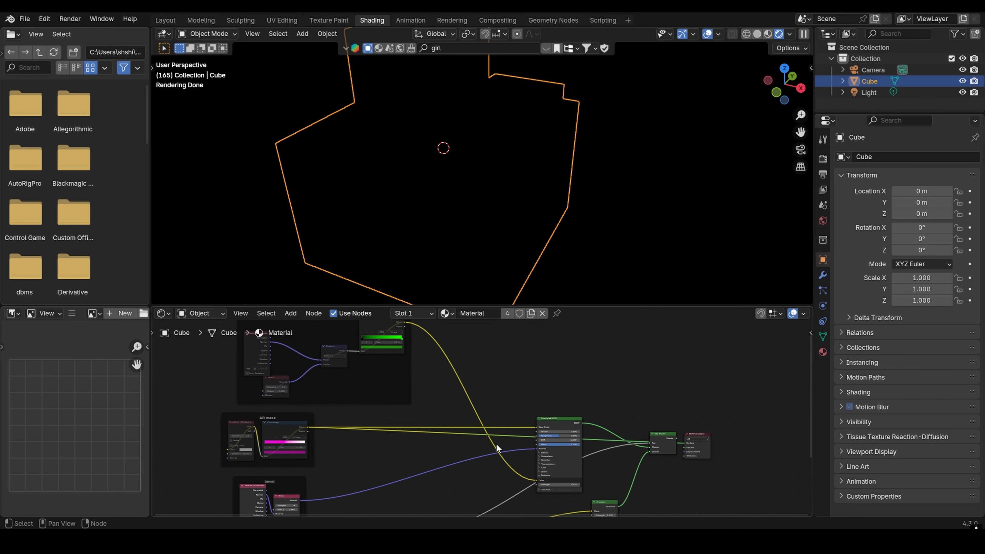
{"action": "scroll", "coordinate": [544, 434], "scroll_direction": "up", "scroll_amount": 6}
{"action": "left_click_drag", "start_coordinate": [568, 432], "coordinate": [526, 429]}
{"action": "middle_click_drag", "start_coordinate": [566, 427], "coordinate": [586, 392]}
- Connect the Mix Shader's output to the Material Output's Surface input and view the building's shaded edges
{"action": "scroll", "coordinate": [543, 414], "scroll_direction": "down", "scroll_amount": 5}
{"action": "scroll", "coordinate": [555, 411], "scroll_direction": "up", "scroll_amount": 1}
{"action": "left_click_drag", "start_coordinate": [695, 402], "coordinate": [705, 408]}
{"action": "scroll", "coordinate": [491, 197], "scroll_direction": "up", "scroll_amount": 3}
{"action": "mouse_move", "coordinate": [492, 197]}
{"action": "middle_mouse_down"}
{"action": "mouse_move", "coordinate": [459, 174]}
{"action": "mouse_move", "coordinate": [479, 216]}
{"action": "middle_mouse_up"}
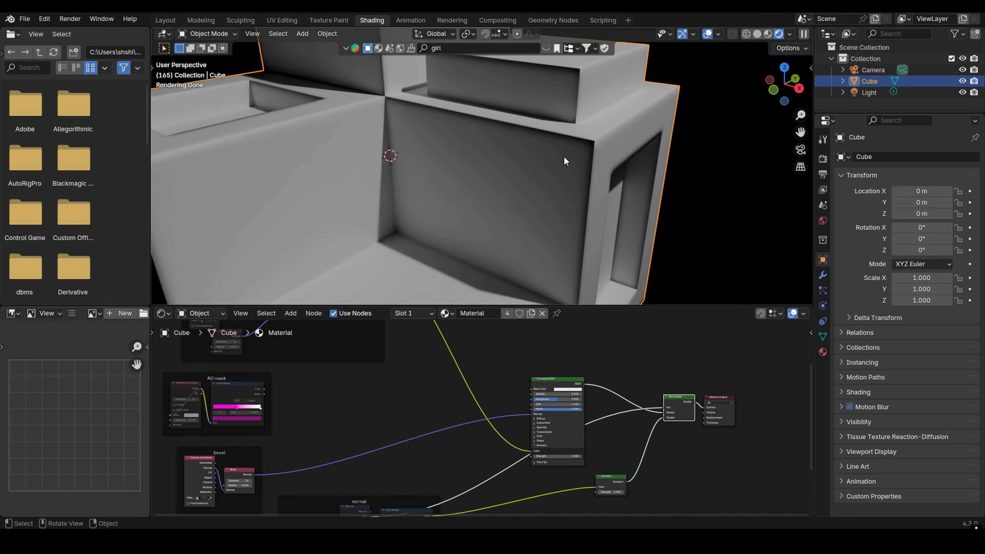
{"action": "scroll", "coordinate": [565, 159], "scroll_direction": "down", "scroll_amount": 1}
- Check the building's actual mesh edges in Edit Mode by selecting the large inner wall face, and return to Object Mode
{"action": "left_click", "coordinate": [197, 35]}
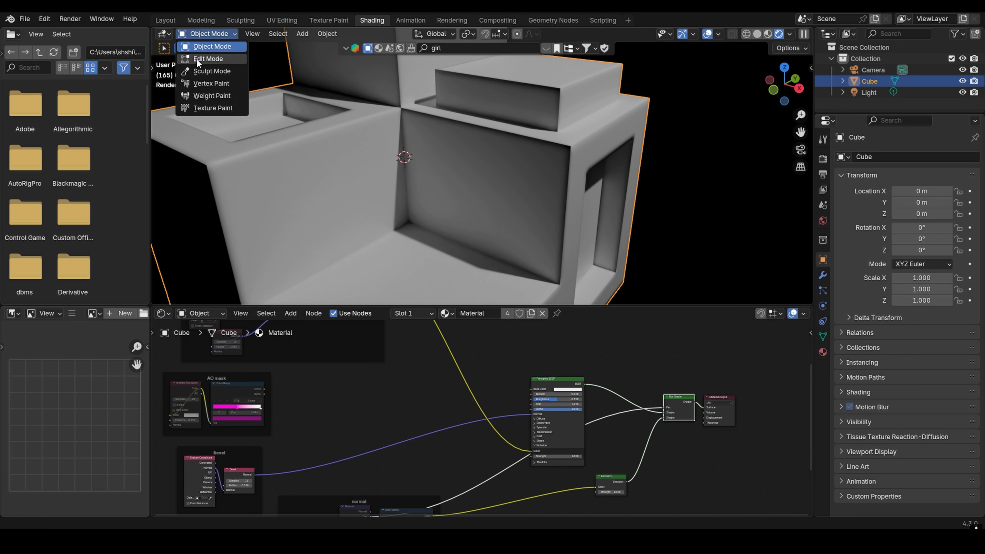
{"action": "left_click", "coordinate": [205, 58]}
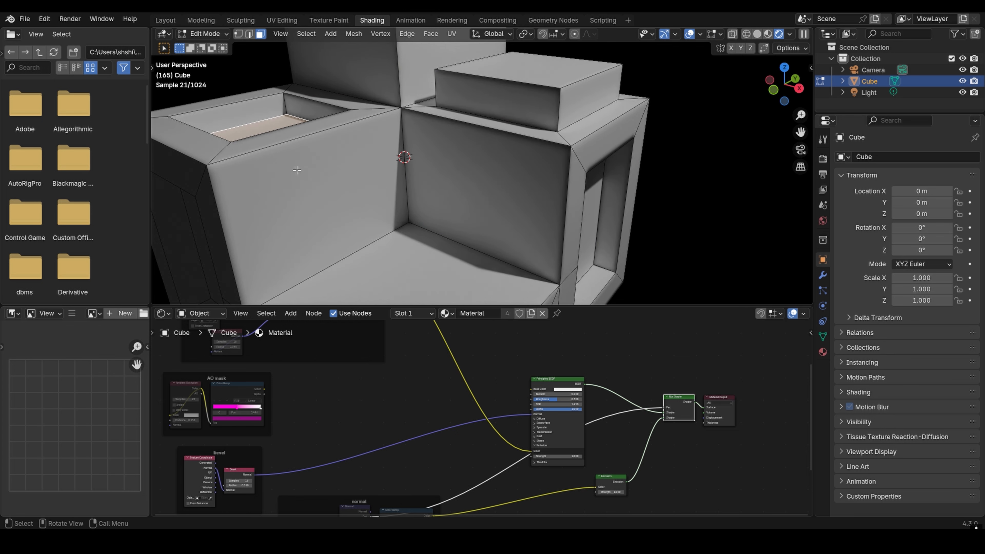
{"action": "left_click", "coordinate": [242, 176]}
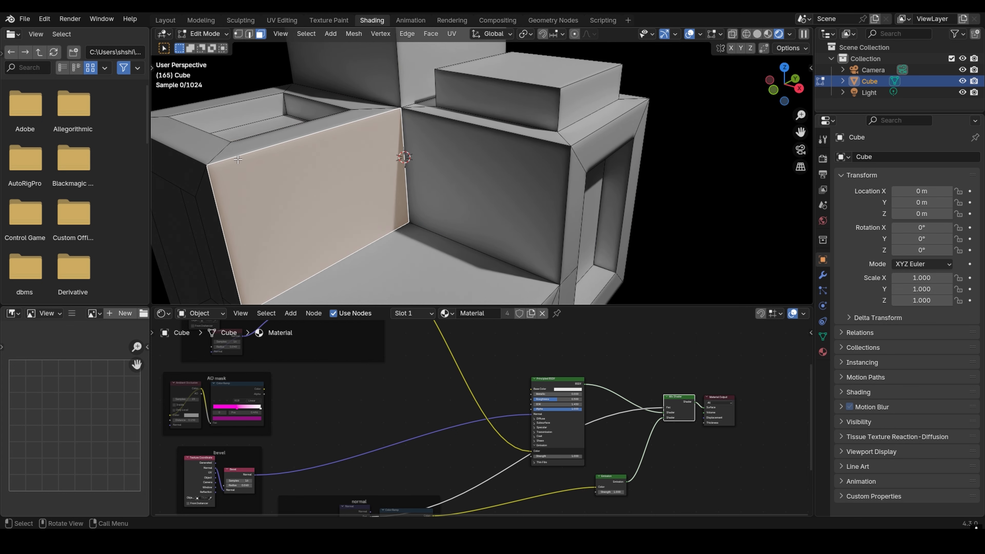
{"action": "left_click", "coordinate": [248, 35]}
{"action": "left_click", "coordinate": [209, 37]}
{"action": "left_click", "coordinate": [206, 48]}
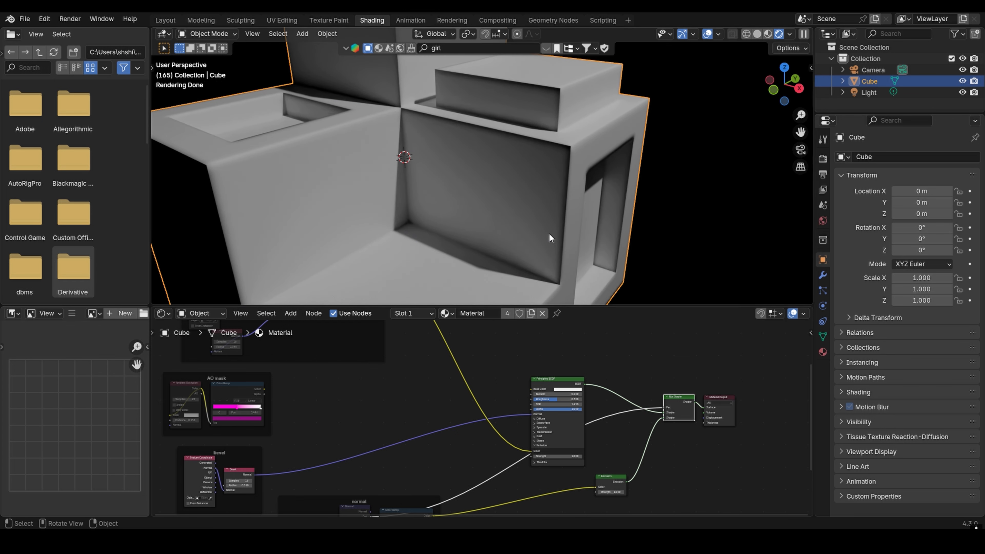
- Set the Bevel node's Radius to 0.04 in the bevel node group
{"action": "middle_click_drag", "start_coordinate": [484, 213], "coordinate": [495, 197], "text": "shift"}
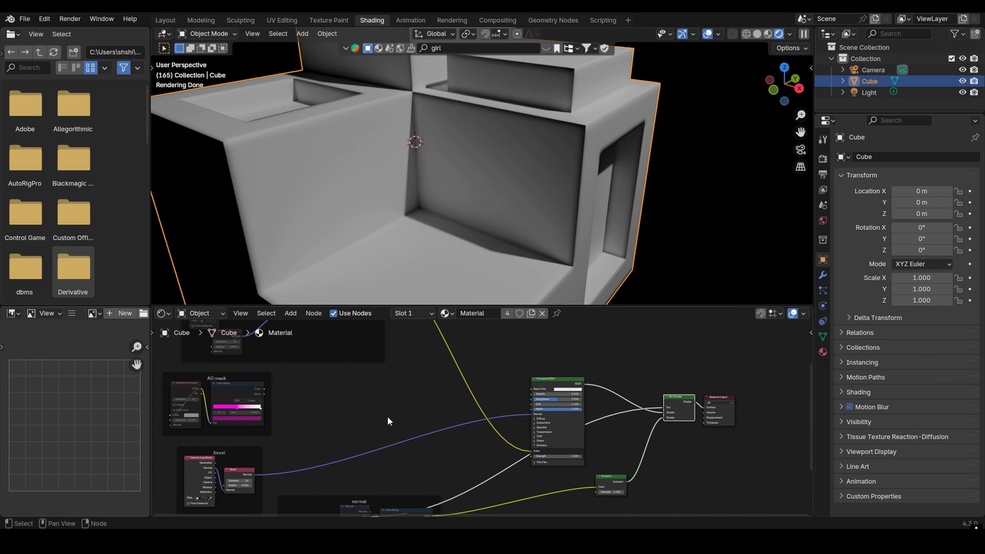
{"action": "middle_click_drag", "start_coordinate": [320, 409], "coordinate": [566, 508]}
{"action": "scroll", "coordinate": [515, 428], "scroll_direction": "up", "scroll_amount": 6}
{"action": "middle_click_drag", "start_coordinate": [515, 429], "coordinate": [532, 434]}
{"action": "scroll", "coordinate": [505, 383], "scroll_direction": "up", "scroll_amount": 3}
{"action": "left_click", "coordinate": [444, 379]}
{"action": "left_click", "coordinate": [408, 377]}
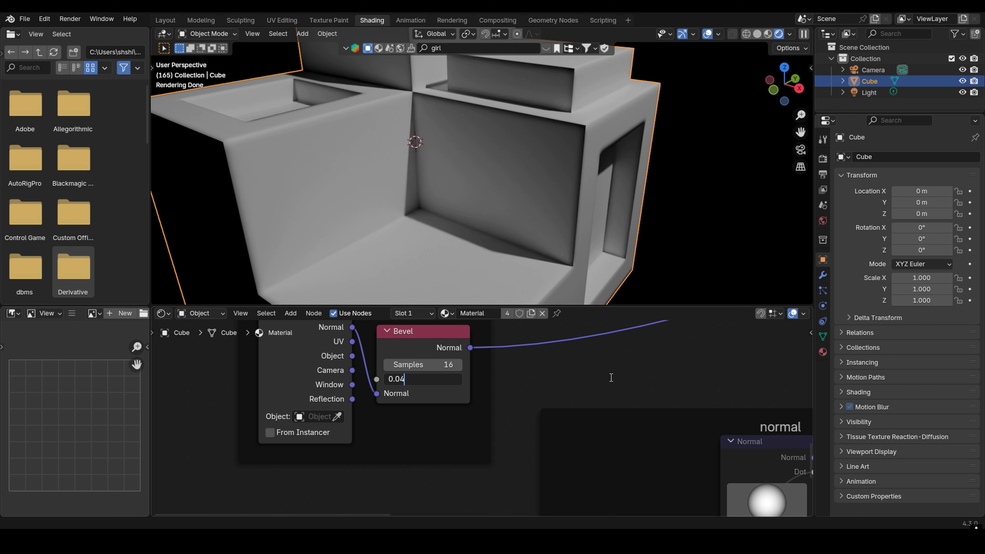
{"action": "type", "text": "4"}
{"action": "key", "text": "Return"}
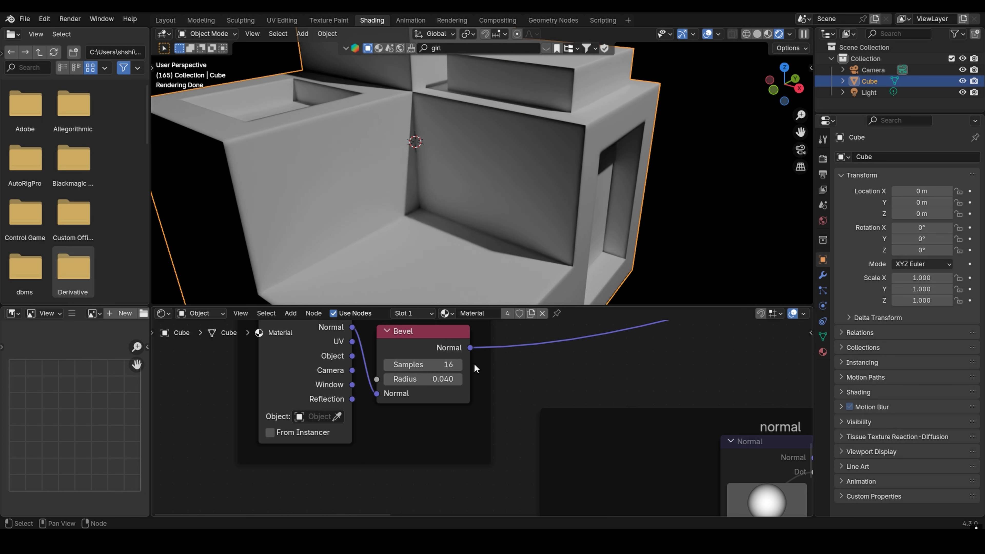
- Examine the shader-based bevel on the building's edges and trace the Bevel node's link to the Principled BSDF's Normal input
{"action": "scroll", "coordinate": [485, 365], "scroll_direction": "down", "scroll_amount": 2}
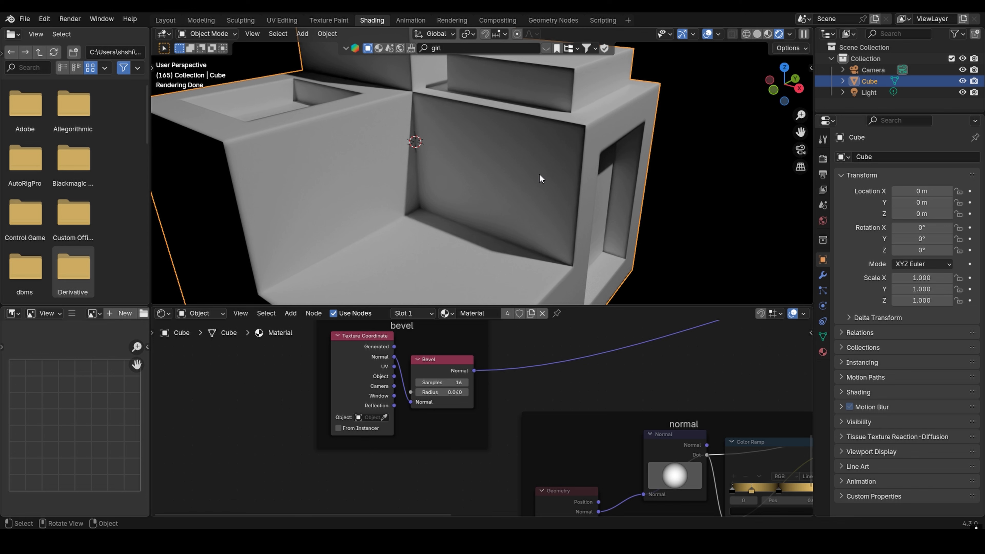
{"action": "middle_click_drag", "start_coordinate": [537, 191], "coordinate": [523, 227]}
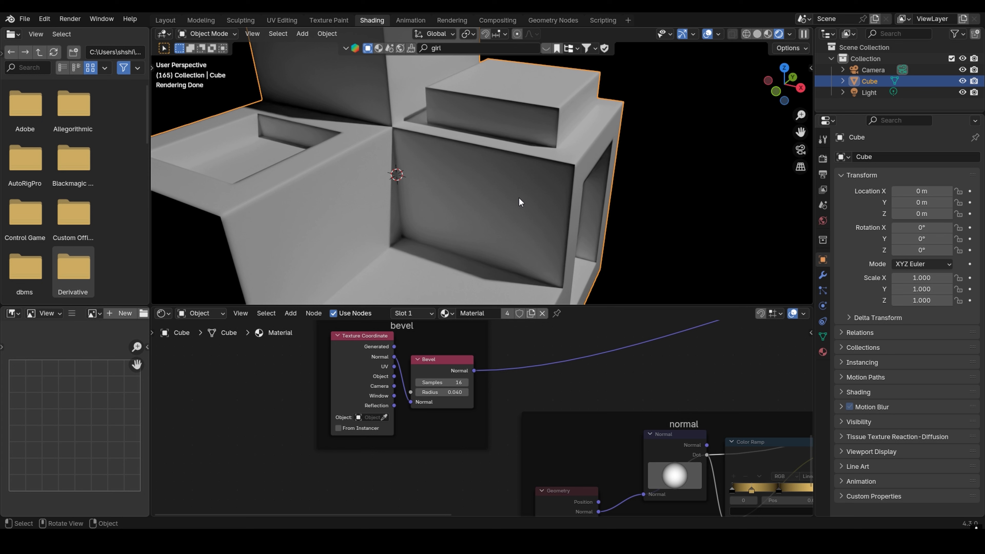
{"action": "middle_click_drag", "start_coordinate": [509, 182], "coordinate": [480, 202]}
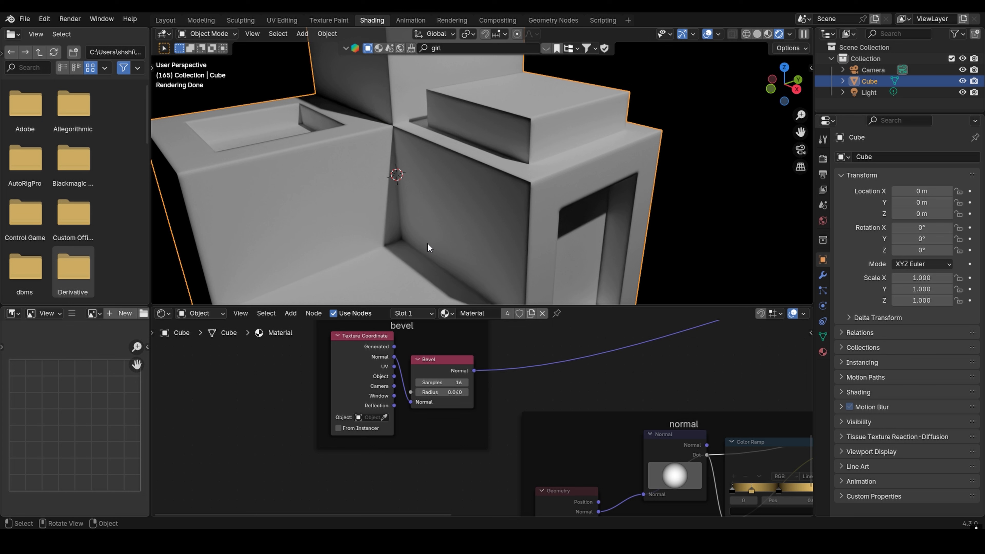
{"action": "scroll", "coordinate": [649, 465], "scroll_direction": "down", "scroll_amount": 5}
{"action": "middle_click_drag", "start_coordinate": [507, 394], "coordinate": [495, 402]}
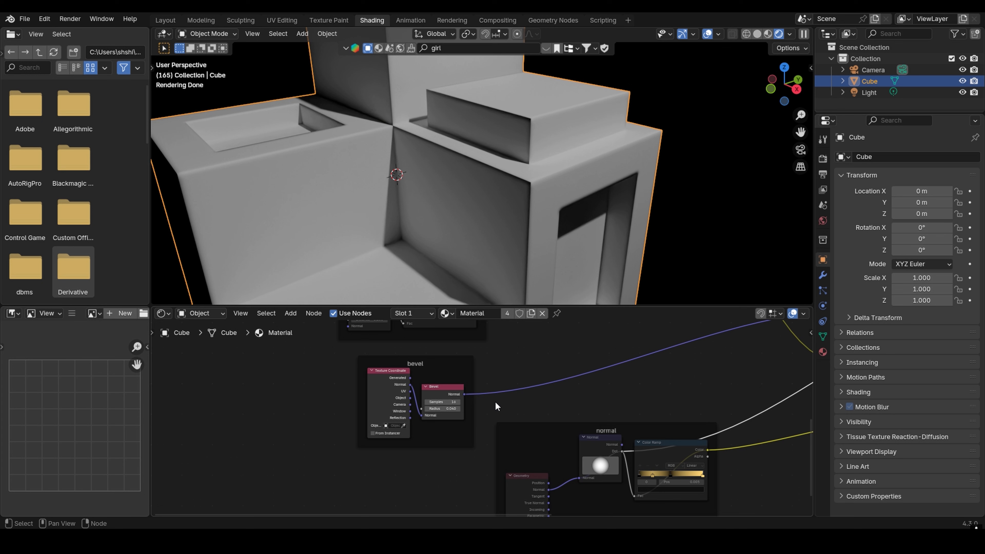
{"action": "scroll", "coordinate": [495, 402], "scroll_direction": "up", "scroll_amount": 2}
{"action": "left_click", "coordinate": [203, 36]}
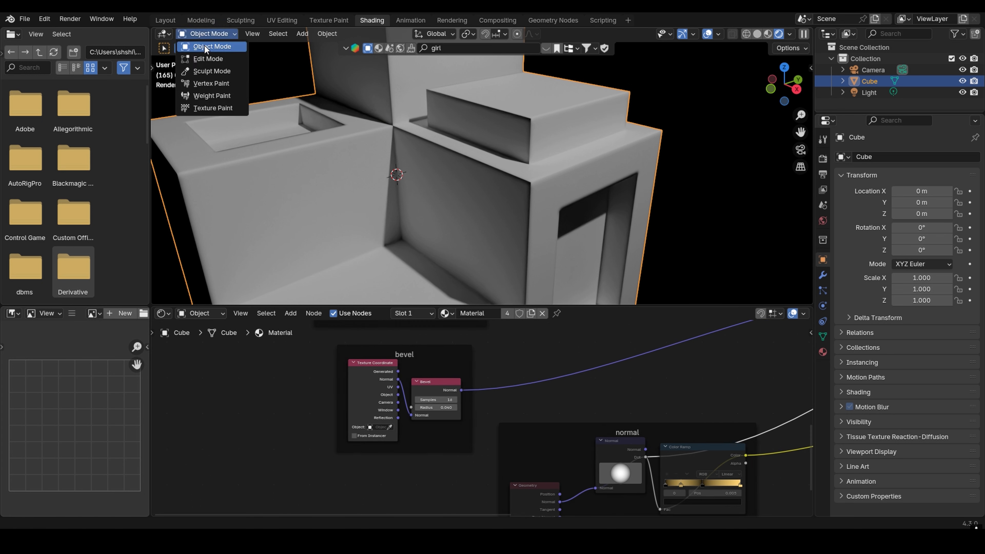
{"action": "scroll", "coordinate": [392, 387], "scroll_direction": "up", "scroll_amount": 2}
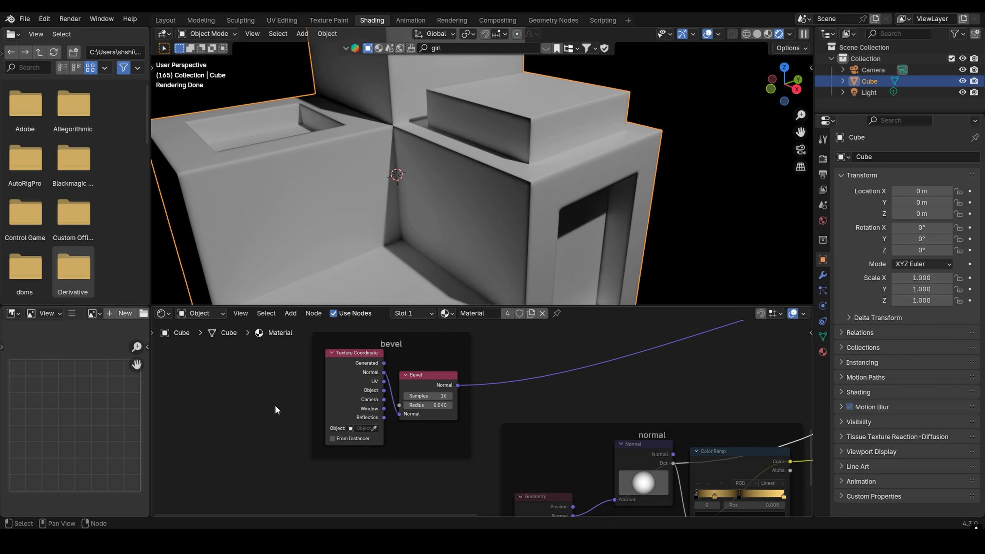
{"action": "scroll", "coordinate": [523, 399], "scroll_direction": "down", "scroll_amount": 6}
{"action": "middle_click_drag", "start_coordinate": [592, 382], "coordinate": [312, 441]}
{"action": "scroll", "coordinate": [537, 392], "scroll_direction": "up", "scroll_amount": 8}
{"action": "middle_click_drag", "start_coordinate": [537, 392], "coordinate": [484, 414]}
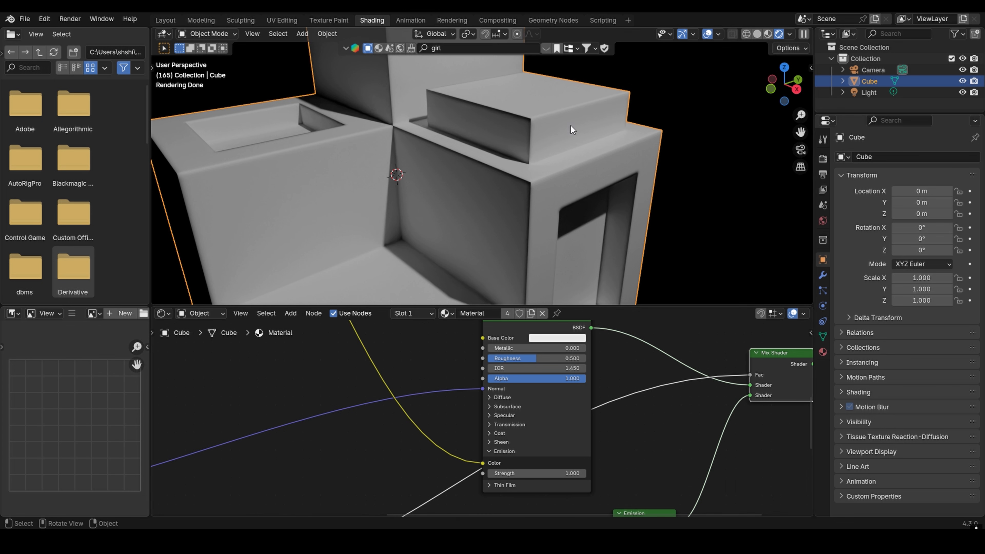
- Select the bevel node group and mute it
{"action": "scroll", "coordinate": [438, 452], "scroll_direction": "down", "scroll_amount": 6}
{"action": "middle_click_drag", "start_coordinate": [389, 459], "coordinate": [553, 334]}
{"action": "scroll", "coordinate": [387, 413], "scroll_direction": "up", "scroll_amount": 2}
{"action": "middle_click_drag", "start_coordinate": [315, 378], "coordinate": [347, 392]}
{"action": "left_click_drag", "start_coordinate": [303, 457], "coordinate": [144, 327]}
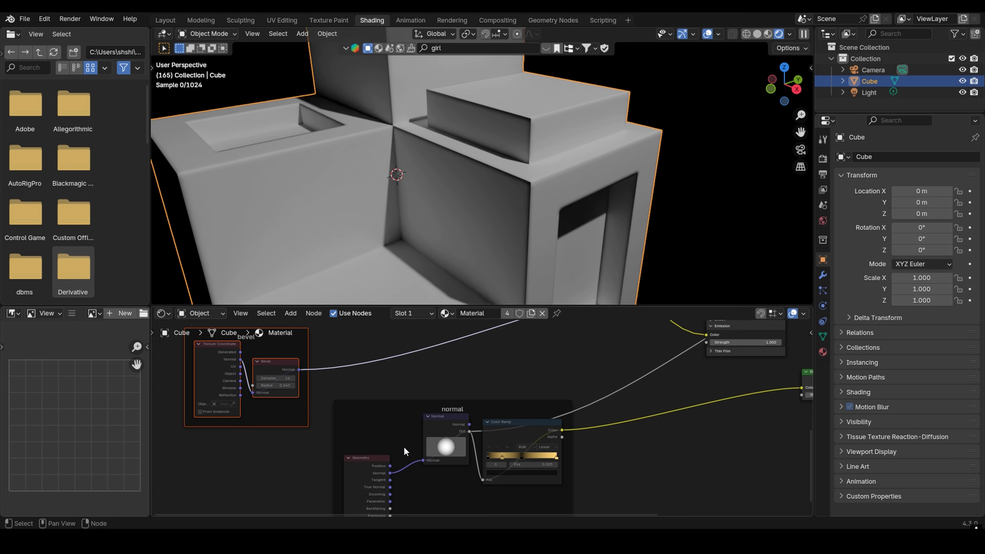
- Unmute the whole normal node group and inspect its golden directional shading on the building
{"action": "middle_click_drag", "start_coordinate": [417, 432], "coordinate": [367, 376]}
{"action": "scroll", "coordinate": [460, 421], "scroll_direction": "down", "scroll_amount": 2}
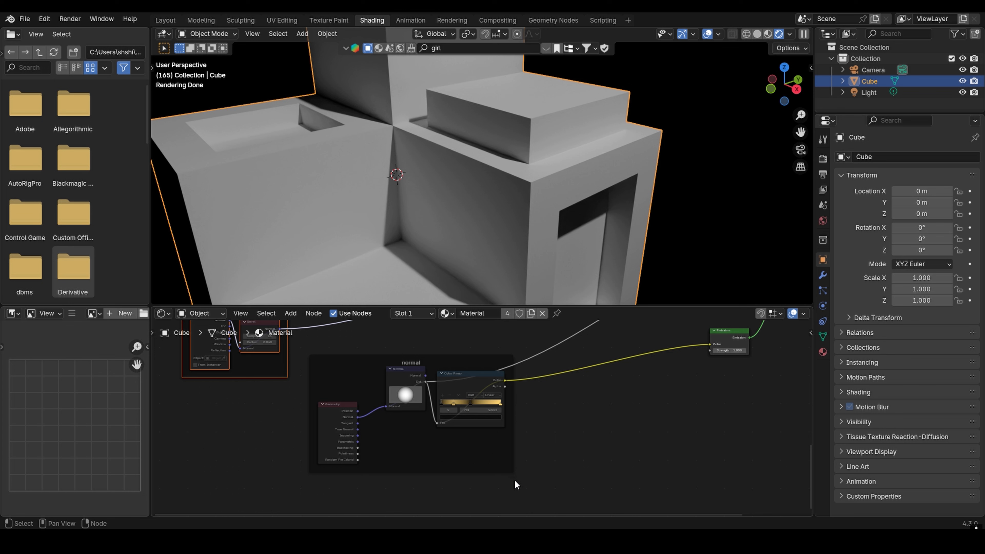
{"action": "left_click_drag", "start_coordinate": [519, 481], "coordinate": [291, 366]}
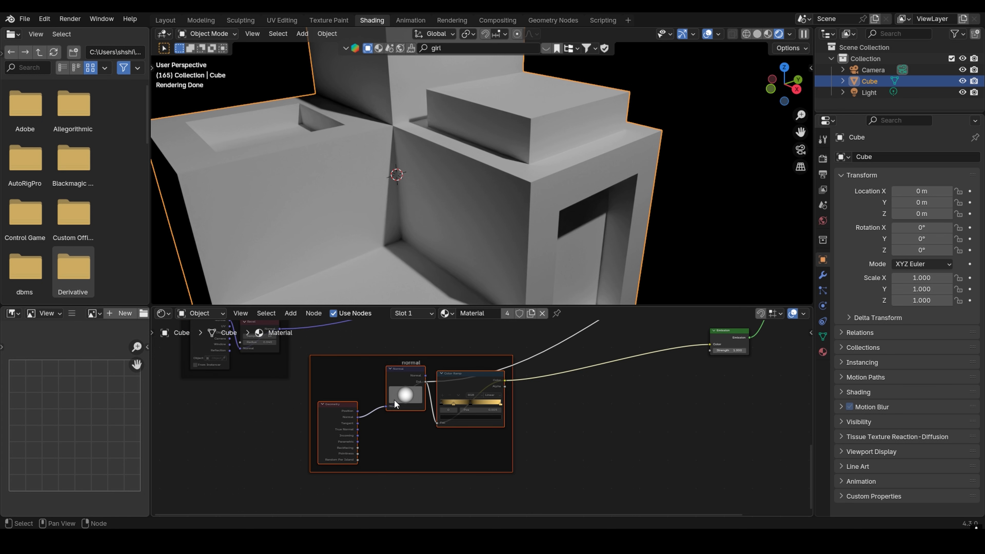
{"action": "key", "text": "m"}
{"action": "middle_click_drag", "start_coordinate": [456, 402], "coordinate": [443, 441]}
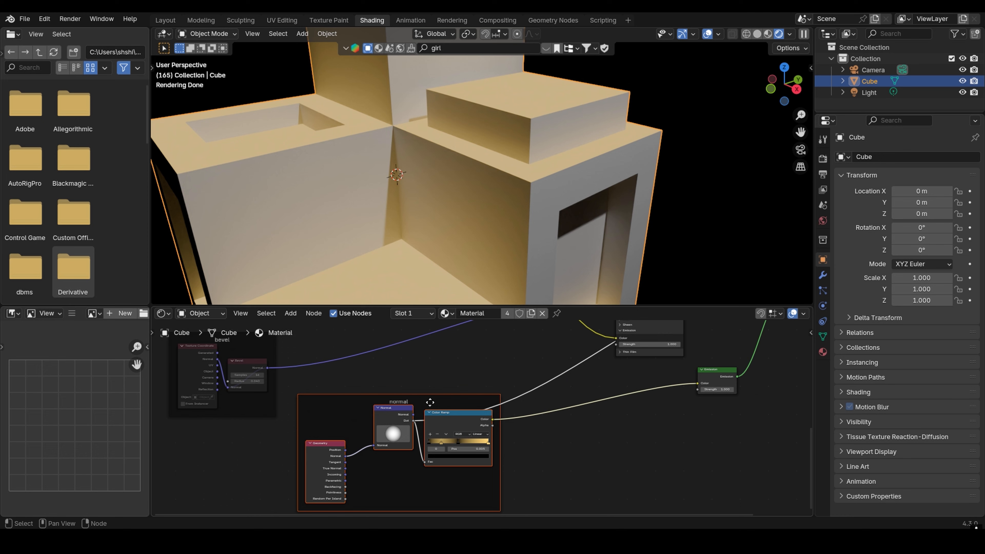
{"action": "middle_click_drag", "start_coordinate": [497, 148], "coordinate": [419, 193]}
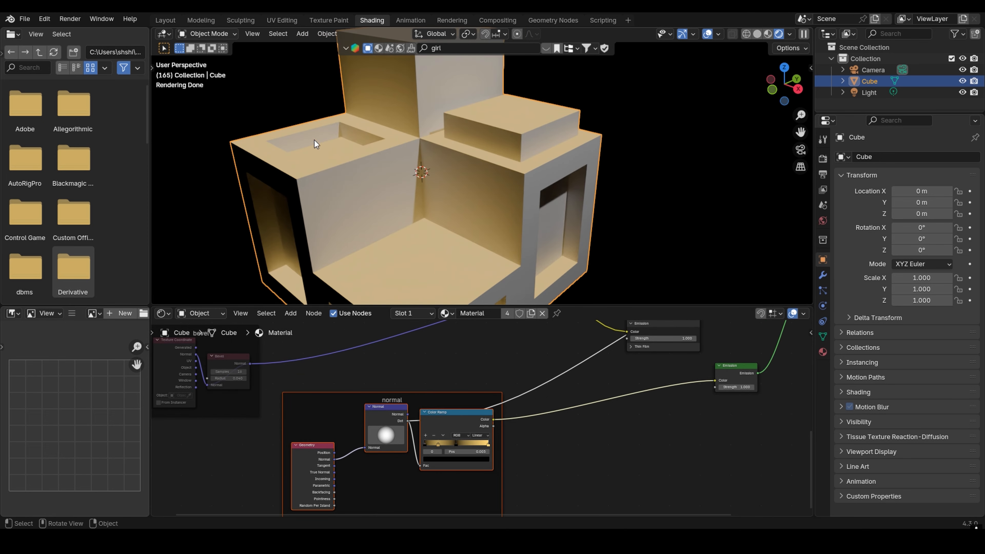
- Add a Normal node in the empty space beside the normal group's Color Ramp
{"action": "scroll", "coordinate": [398, 394], "scroll_direction": "down", "scroll_amount": 1}
{"action": "middle_click_drag", "start_coordinate": [398, 393], "coordinate": [447, 348]}
{"action": "scroll", "coordinate": [435, 333], "scroll_direction": "up", "scroll_amount": 5}
{"action": "left_click_drag", "start_coordinate": [422, 340], "coordinate": [421, 346]}
{"action": "key", "text": "shift+a"}
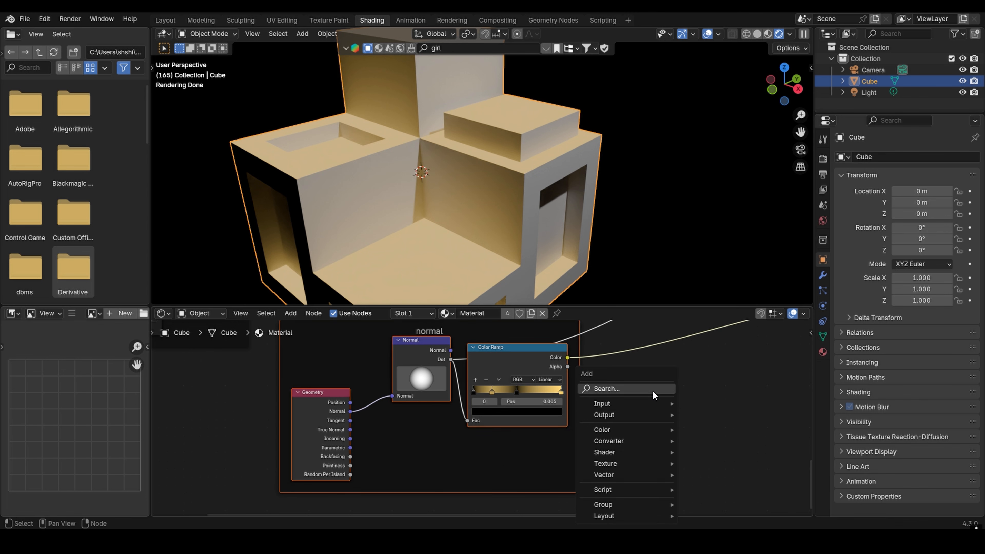
{"action": "left_click", "coordinate": [653, 390]}
{"action": "type", "text": "no"}
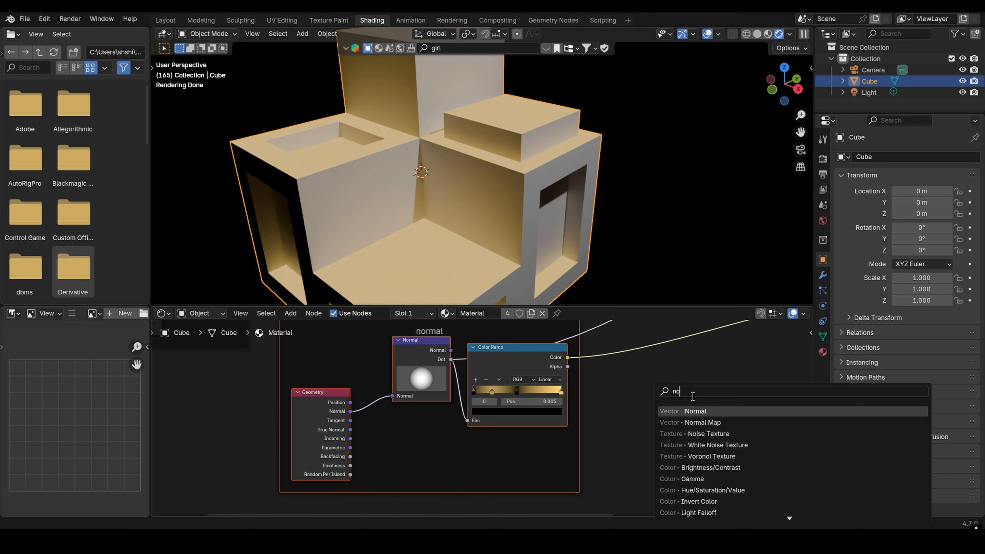
{"action": "left_click", "coordinate": [710, 411]}
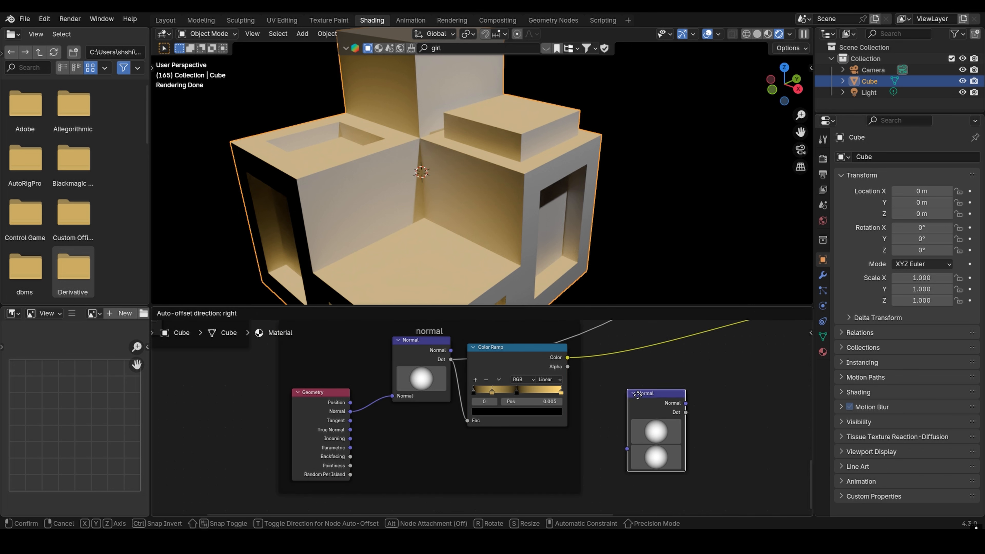
{"action": "left_click", "coordinate": [657, 394]}
- Link the Geometry node's Normal output to the extra Normal node, try linking its Dot output onward, and delete the extra node
{"action": "scroll", "coordinate": [619, 418], "scroll_direction": "down", "scroll_amount": 2}
{"action": "middle_click_drag", "start_coordinate": [526, 416], "coordinate": [463, 385]}
{"action": "left_click_drag", "start_coordinate": [306, 382], "coordinate": [563, 412]}
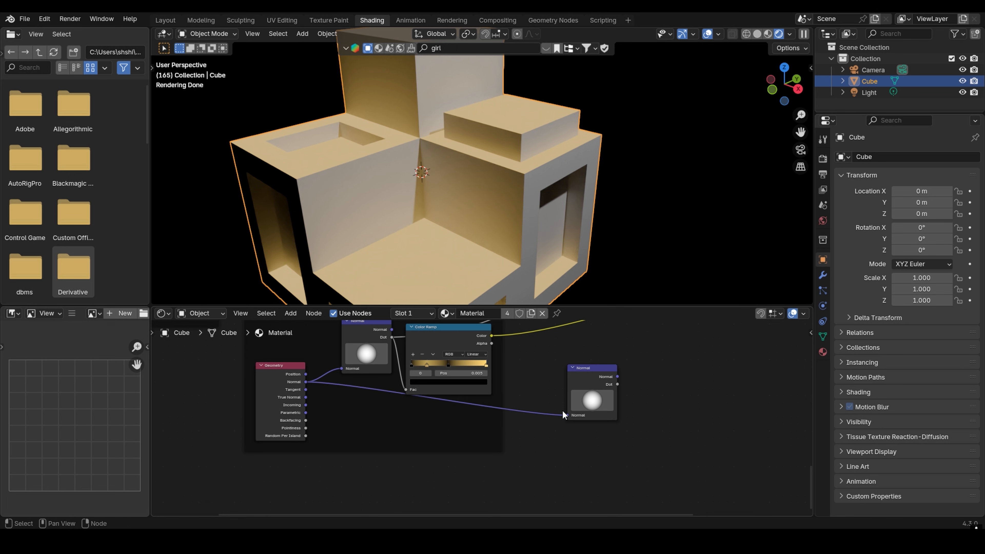
{"action": "left_click_drag", "start_coordinate": [617, 384], "coordinate": [693, 371]}
{"action": "middle_click_drag", "start_coordinate": [638, 355], "coordinate": [589, 393]}
{"action": "scroll", "coordinate": [578, 399], "scroll_direction": "down", "scroll_amount": 1}
{"action": "left_click_drag", "start_coordinate": [555, 408], "coordinate": [635, 405]}
{"action": "scroll", "coordinate": [501, 424], "scroll_direction": "up", "scroll_amount": 1}
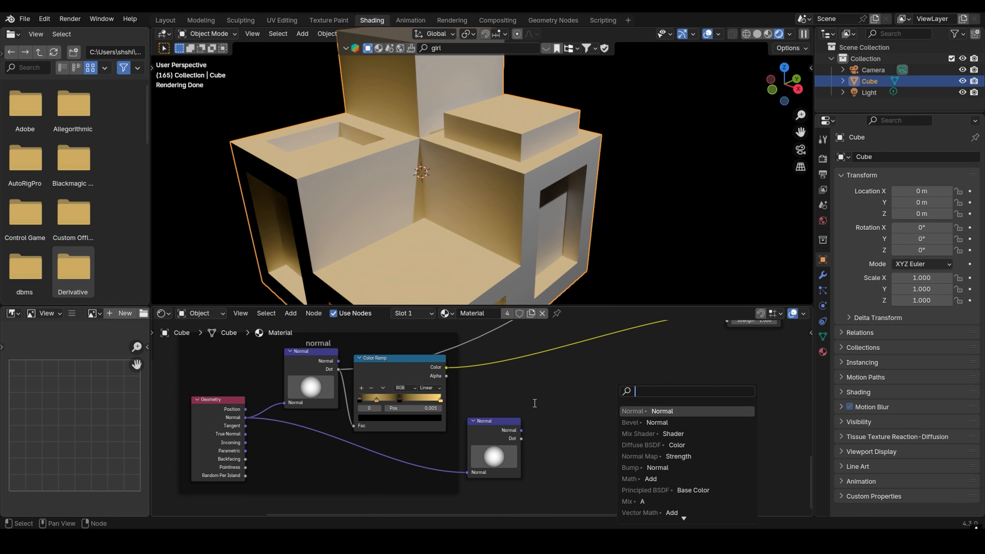
{"action": "left_click", "coordinate": [487, 421]}
{"action": "key", "text": "x"}
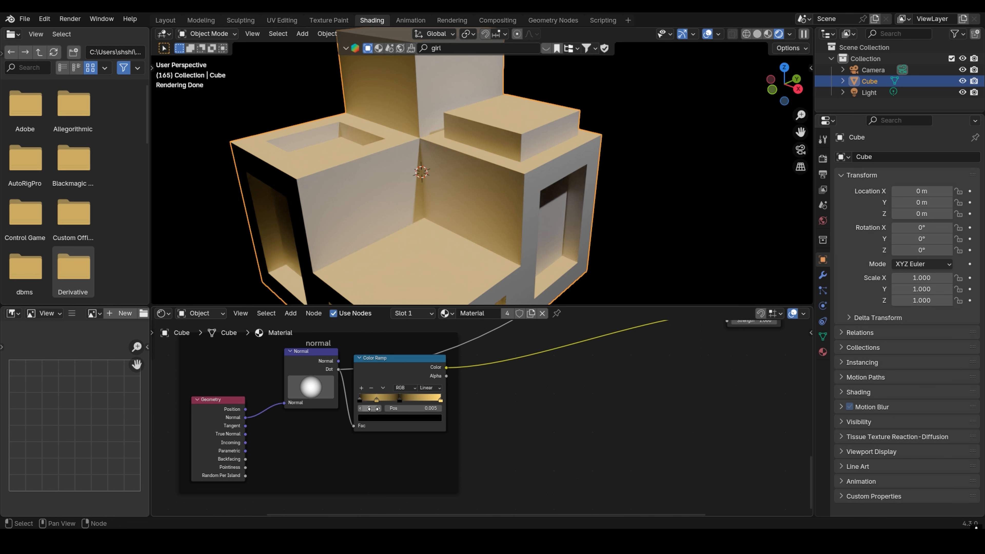
- Examine the normal group's Color Ramp, its directional shading on the building, and its links toward the Emission and Mix Shader nodes
{"action": "middle_click_drag", "start_coordinate": [407, 415], "coordinate": [442, 416]}
{"action": "scroll", "coordinate": [439, 376], "scroll_direction": "up", "scroll_amount": 1}
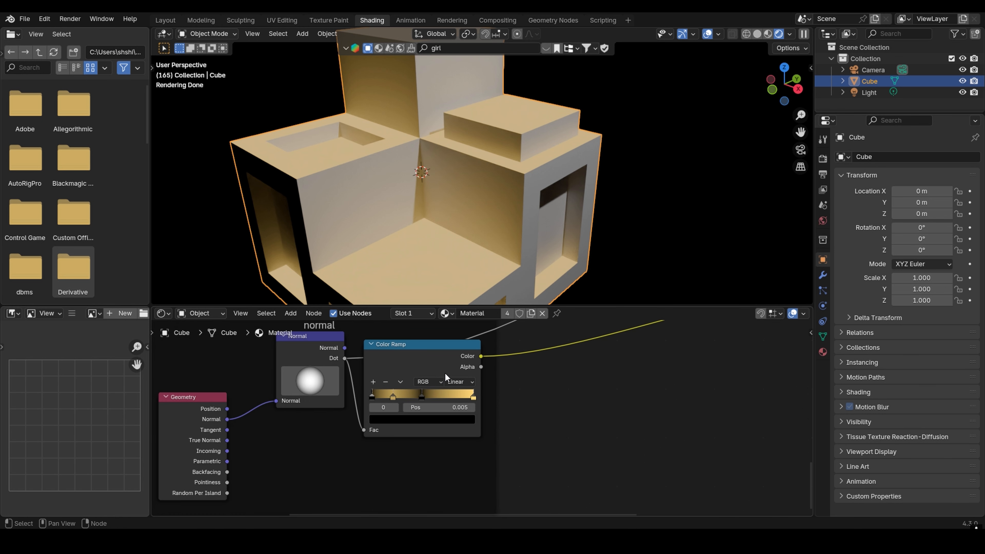
{"action": "scroll", "coordinate": [453, 358], "scroll_direction": "down", "scroll_amount": 3}
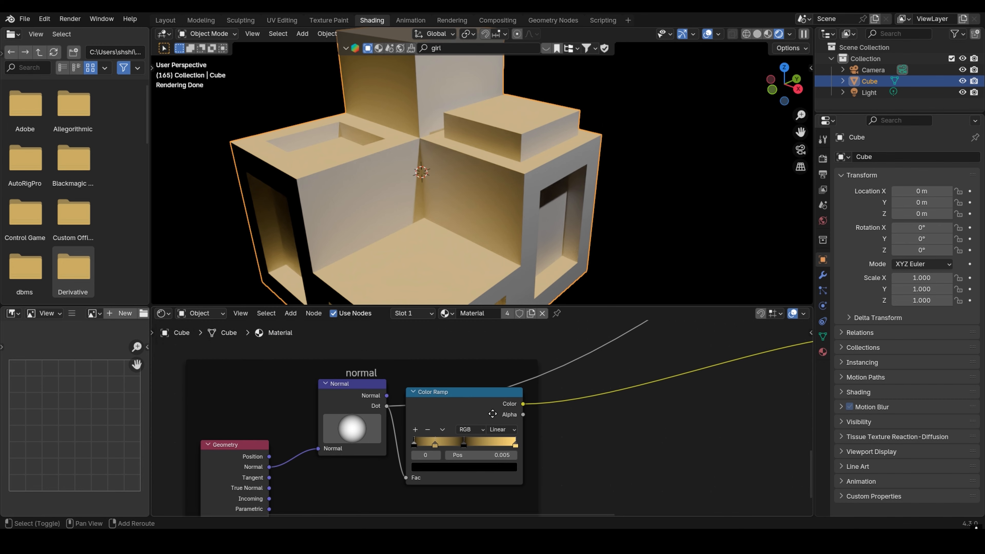
{"action": "middle_click_drag", "start_coordinate": [455, 374], "coordinate": [499, 415]}
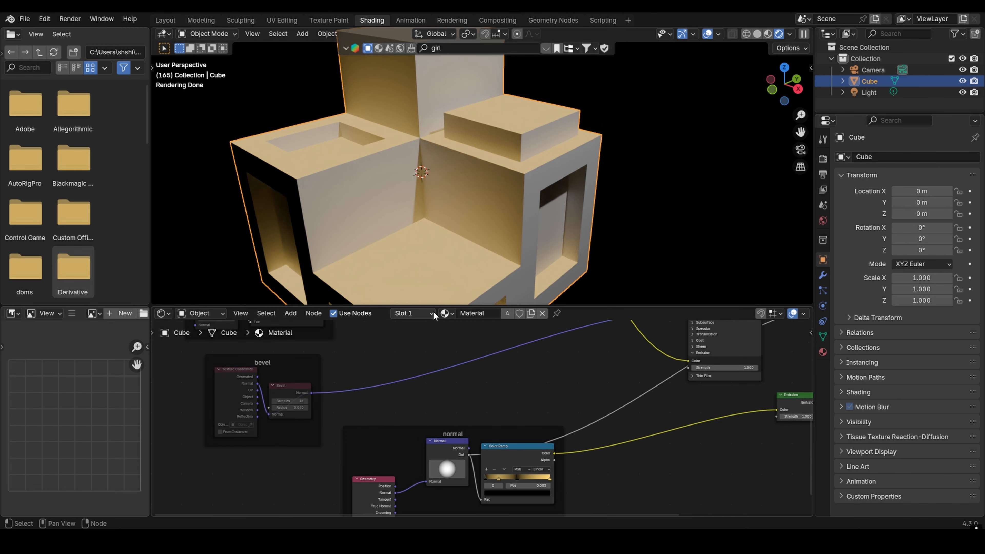
{"action": "middle_click_drag", "start_coordinate": [374, 224], "coordinate": [435, 220]}
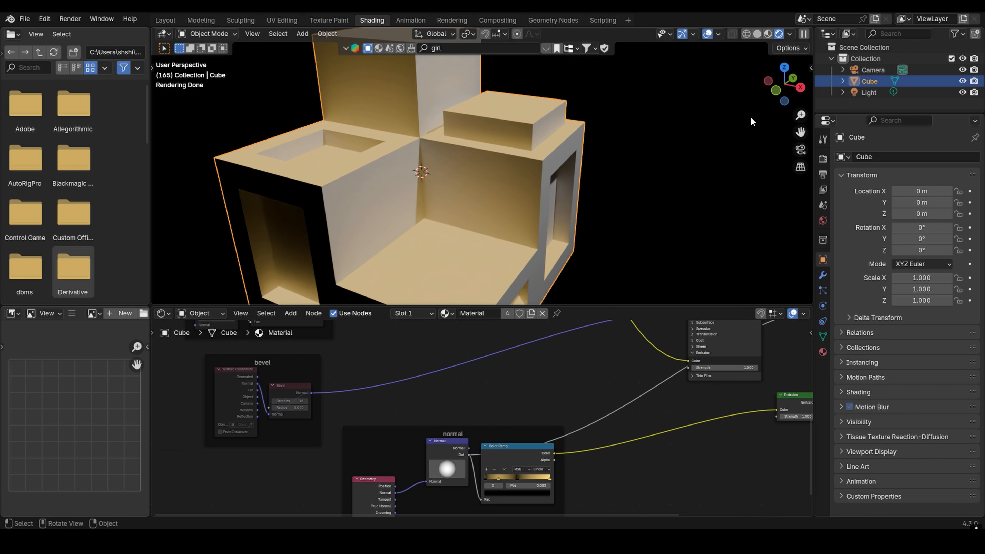
{"action": "scroll", "coordinate": [506, 369], "scroll_direction": "down", "scroll_amount": 5}
{"action": "middle_click_drag", "start_coordinate": [540, 368], "coordinate": [451, 412]}
{"action": "scroll", "coordinate": [636, 396], "scroll_direction": "up", "scroll_amount": 4}
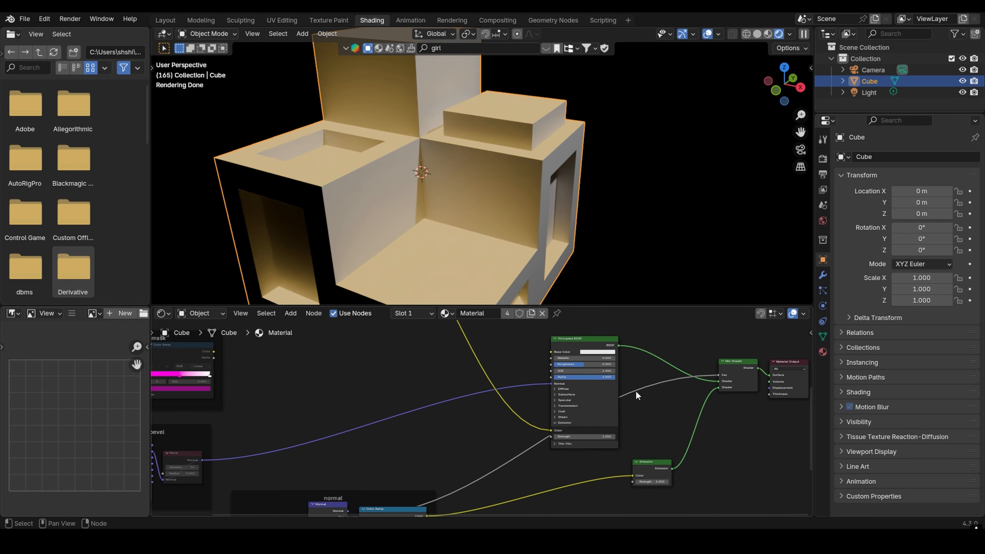
- Link the AO mask Color Ramp's Color output to the Principled BSDF's Base Color
{"action": "middle_click_drag", "start_coordinate": [735, 380], "coordinate": [674, 389]}
{"action": "scroll", "coordinate": [400, 356], "scroll_direction": "down", "scroll_amount": 6}
{"action": "middle_click_drag", "start_coordinate": [372, 369], "coordinate": [471, 372]}
{"action": "scroll", "coordinate": [426, 376], "scroll_direction": "up", "scroll_amount": 3}
{"action": "left_click_drag", "start_coordinate": [345, 376], "coordinate": [614, 375]}
- Select the AO mask and bevel node groups together and toggle their muting
{"action": "middle_click_drag", "start_coordinate": [301, 438], "coordinate": [301, 396]}
{"action": "scroll", "coordinate": [329, 415], "scroll_direction": "down", "scroll_amount": 10}
{"action": "middle_click_drag", "start_coordinate": [382, 411], "coordinate": [399, 394]}
{"action": "scroll", "coordinate": [373, 444], "scroll_direction": "up", "scroll_amount": 4}
{"action": "scroll", "coordinate": [400, 441], "scroll_direction": "up", "scroll_amount": 2}
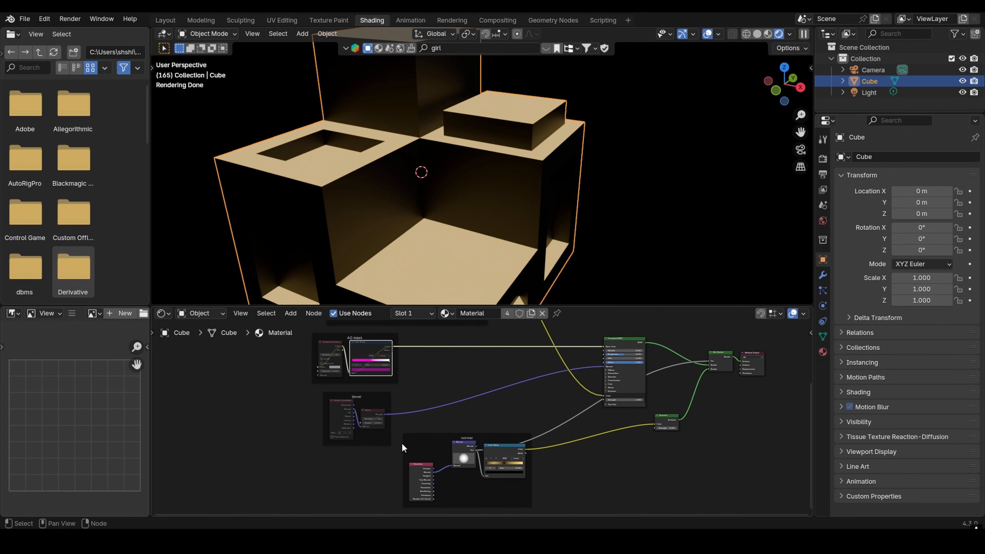
{"action": "left_click_drag", "start_coordinate": [400, 449], "coordinate": [297, 319]}
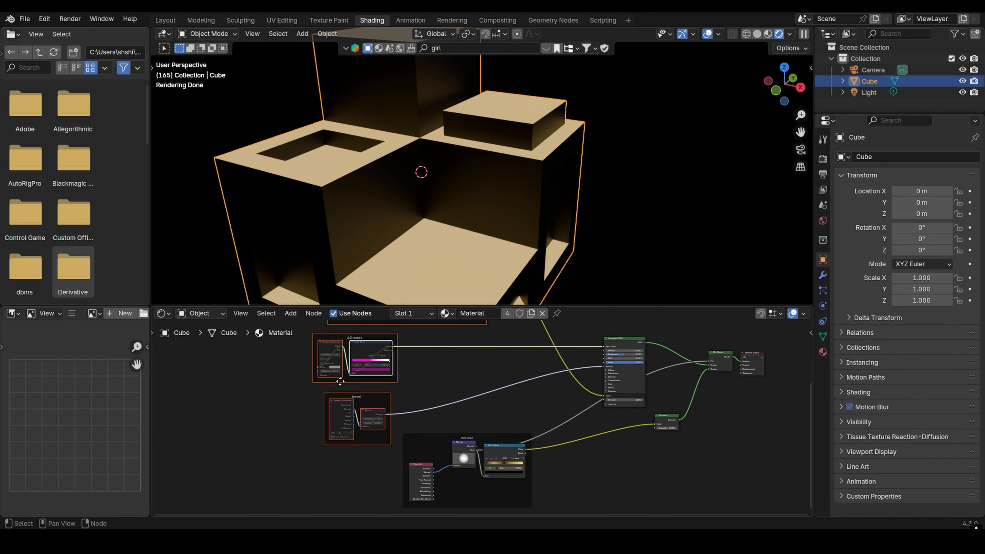
{"action": "key", "text": "m"}
- Select the whole edge node group and toggle its muting
{"action": "middle_click_drag", "start_coordinate": [414, 387], "coordinate": [409, 473]}
{"action": "scroll", "coordinate": [433, 421], "scroll_direction": "up", "scroll_amount": 3}
{"action": "left_click_drag", "start_coordinate": [485, 404], "coordinate": [254, 322]}
{"action": "key", "text": "m"}
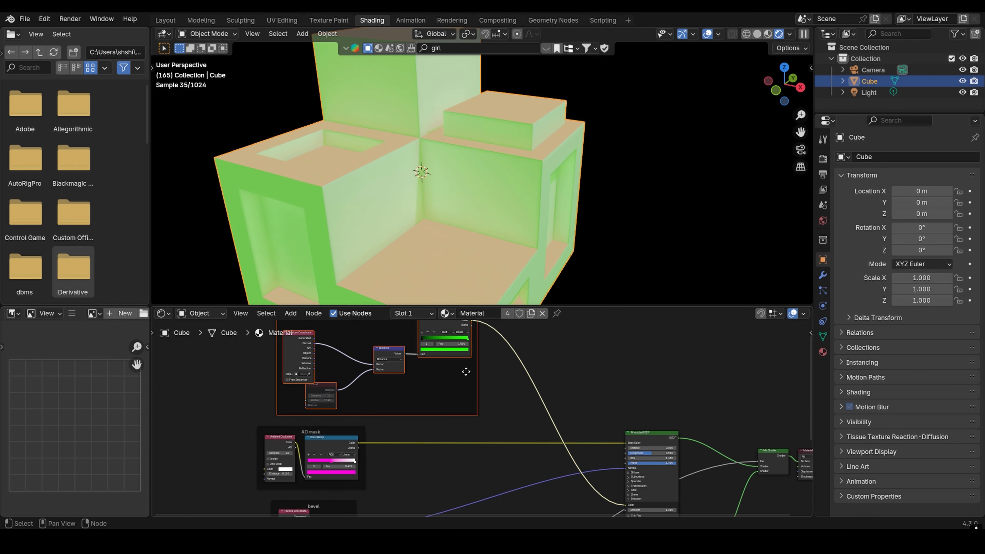
- Unmute the Bevel node in the edge group and inspect all the combined masks on the building
{"action": "scroll", "coordinate": [424, 381], "scroll_direction": "up", "scroll_amount": 2}
{"action": "middle_click_drag", "start_coordinate": [424, 380], "coordinate": [405, 367]}
{"action": "scroll", "coordinate": [405, 366], "scroll_direction": "down", "scroll_amount": 1}
{"action": "left_click", "coordinate": [295, 419]}
{"action": "key", "text": "m"}
{"action": "middle_click_drag", "start_coordinate": [413, 216], "coordinate": [446, 237]}
{"action": "scroll", "coordinate": [445, 426], "scroll_direction": "down", "scroll_amount": 1}
{"action": "scroll", "coordinate": [446, 426], "scroll_direction": "down", "scroll_amount": 4}
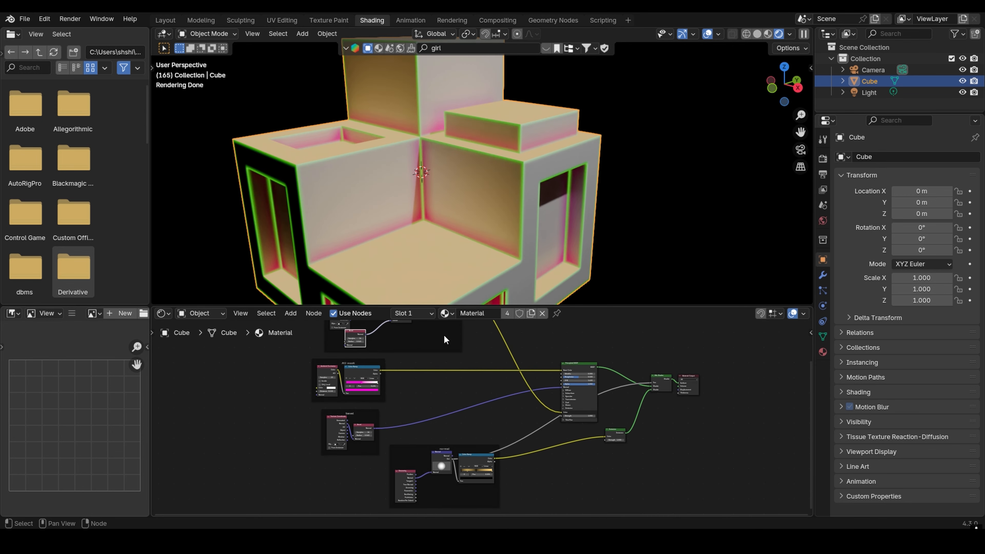
{"action": "scroll", "coordinate": [474, 433], "scroll_direction": "up", "scroll_amount": 3}
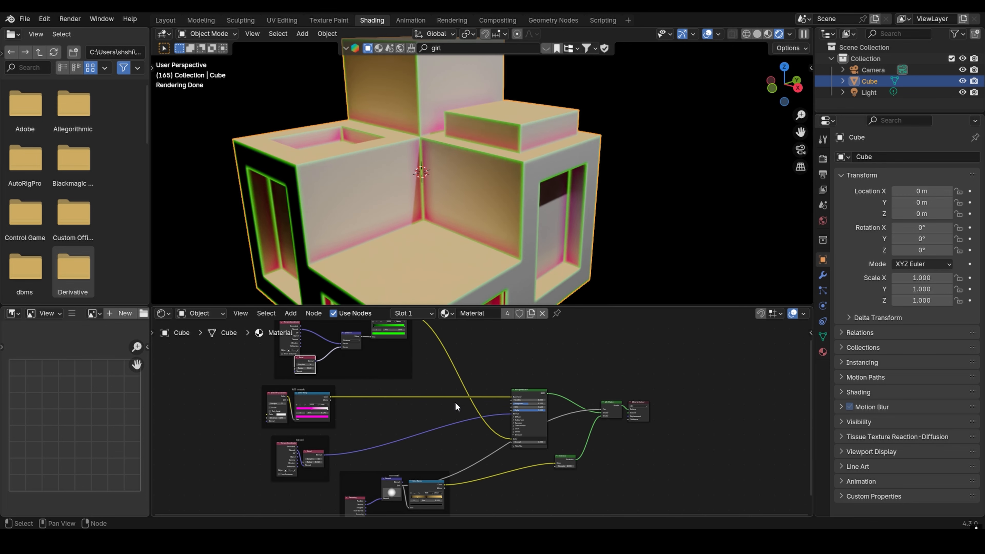
{"action": "scroll", "coordinate": [445, 395], "scroll_direction": "up", "scroll_amount": 2}
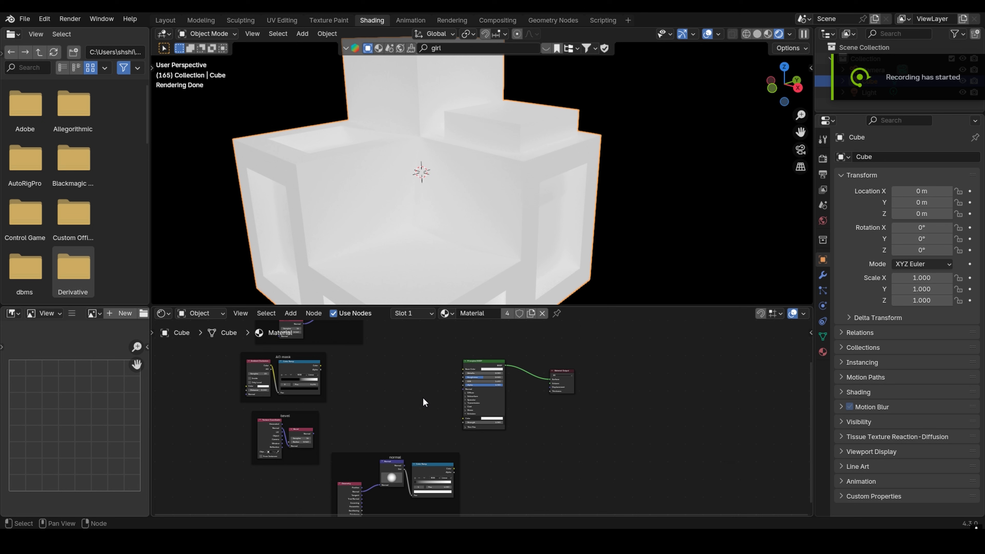
- Look over the disconnected edge, AO mask, bevel and normal node groups beside the Principled BSDF
{"action": "scroll", "coordinate": [393, 371], "scroll_direction": "up", "scroll_amount": 4}
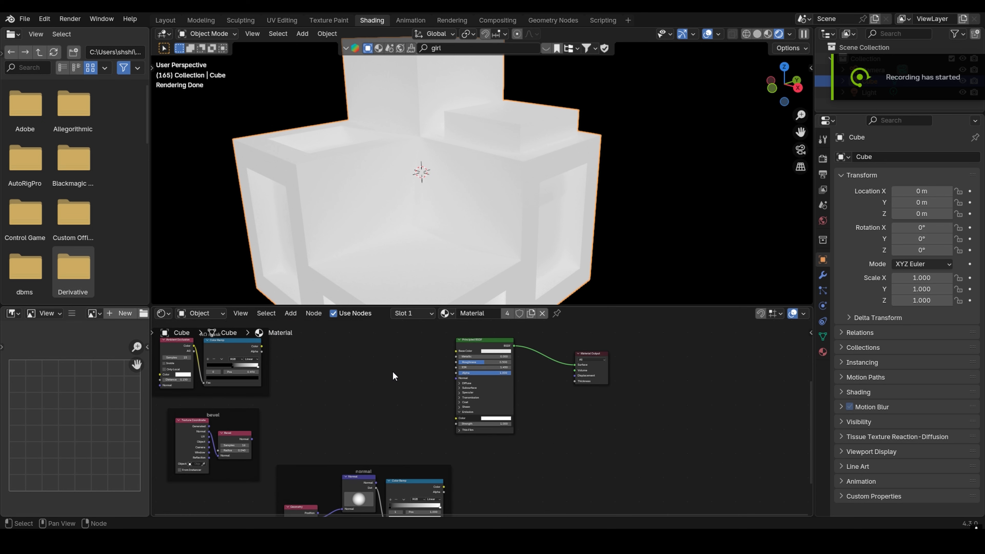
{"action": "middle_click_drag", "start_coordinate": [382, 382], "coordinate": [386, 366], "text": "shift"}
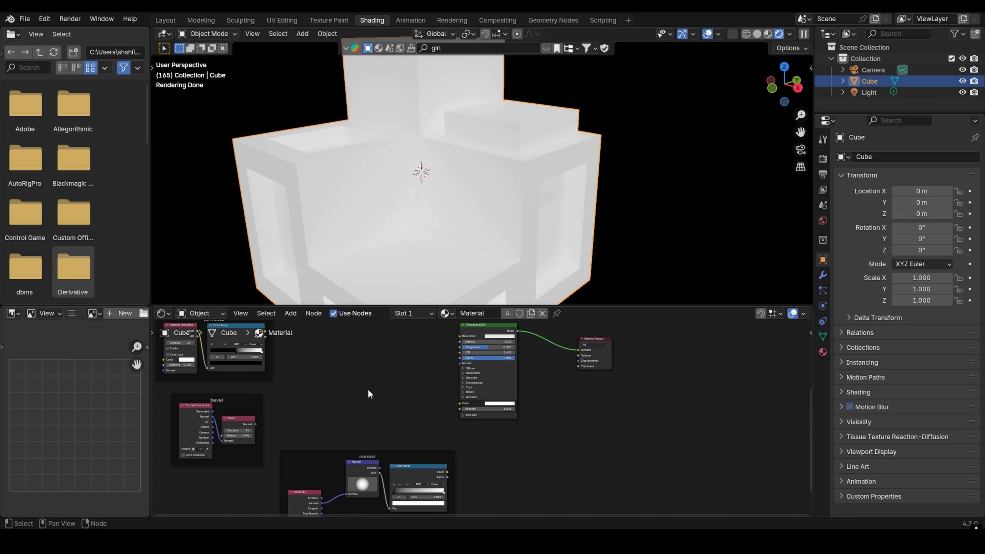
{"action": "scroll", "coordinate": [421, 382], "scroll_direction": "up", "scroll_amount": 2}
{"action": "scroll", "coordinate": [392, 401], "scroll_direction": "down", "scroll_amount": 2}
{"action": "middle_click_drag", "start_coordinate": [392, 386], "coordinate": [423, 481]}
{"action": "scroll", "coordinate": [399, 448], "scroll_direction": "up", "scroll_amount": 2}
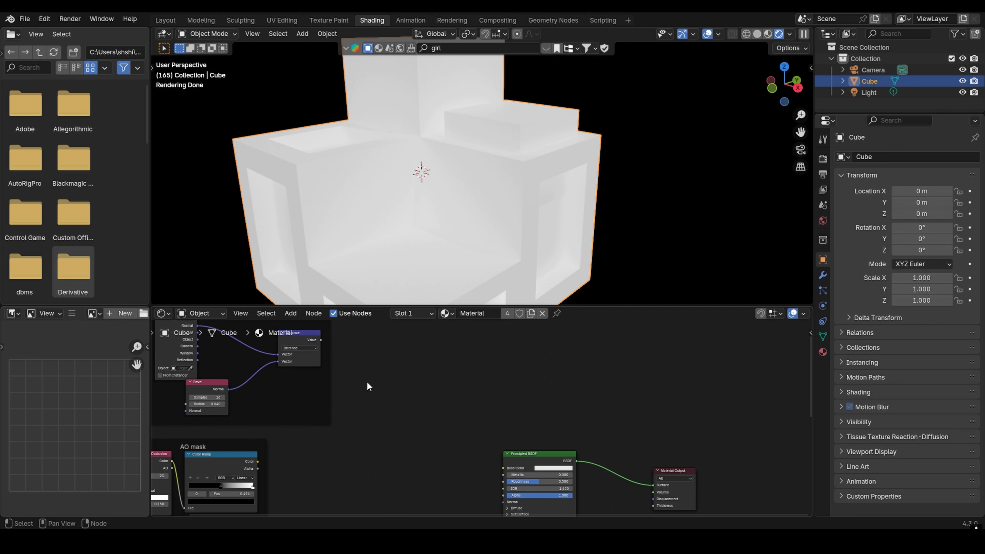
{"action": "scroll", "coordinate": [491, 398], "scroll_direction": "down", "scroll_amount": 4}
{"action": "scroll", "coordinate": [358, 369], "scroll_direction": "up", "scroll_amount": 4}
{"action": "scroll", "coordinate": [358, 370], "scroll_direction": "down", "scroll_amount": 4}
{"action": "middle_click_drag", "start_coordinate": [397, 385], "coordinate": [389, 377]}
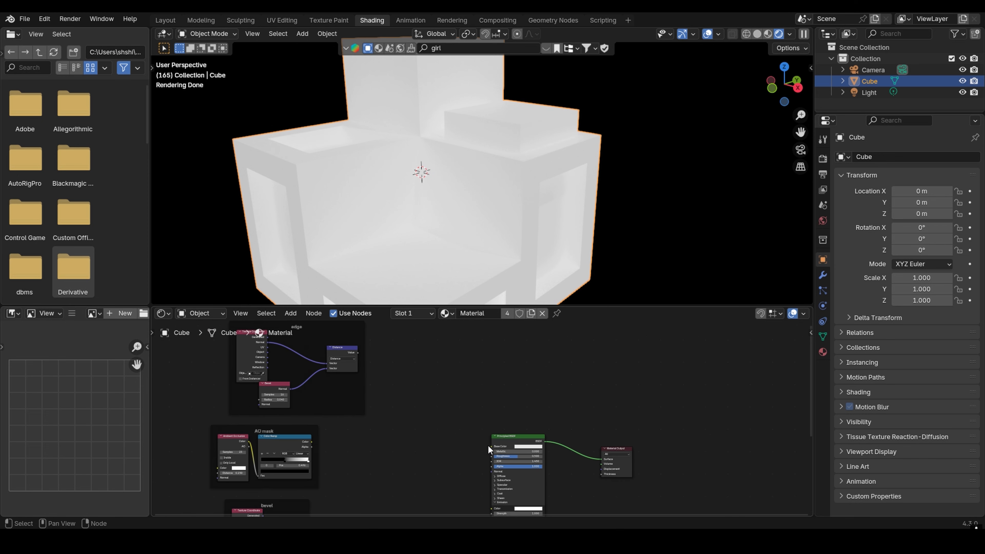
- Set the Principled BSDF's Emission Strength to 0
{"action": "scroll", "coordinate": [468, 434], "scroll_direction": "up", "scroll_amount": 4}
{"action": "scroll", "coordinate": [475, 405], "scroll_direction": "down", "scroll_amount": 4}
{"action": "middle_click_drag", "start_coordinate": [475, 406], "coordinate": [482, 356]}
{"action": "scroll", "coordinate": [480, 355], "scroll_direction": "up", "scroll_amount": 3}
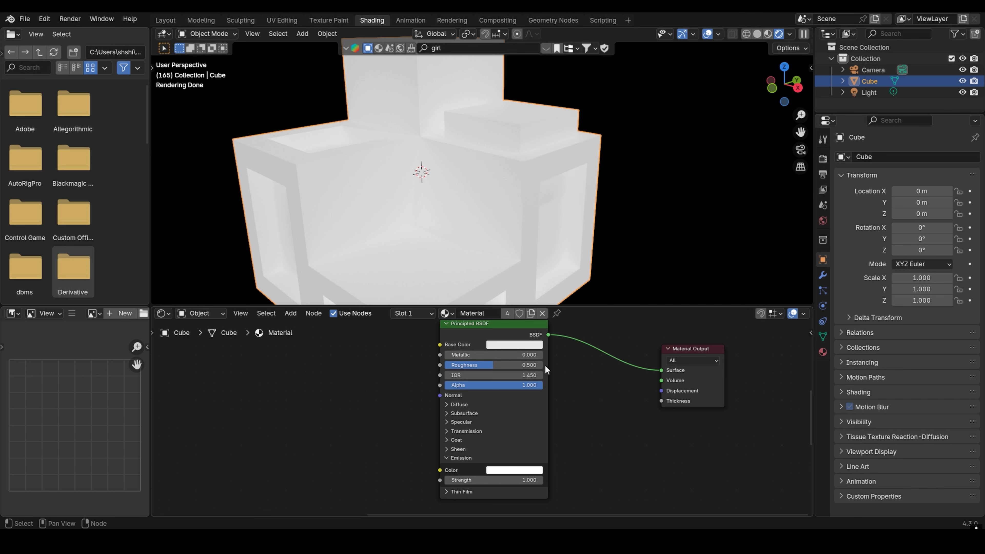
{"action": "middle_click_drag", "start_coordinate": [546, 366], "coordinate": [522, 380]}
{"action": "left_click", "coordinate": [479, 491]}
{"action": "type", "text": "0"}
{"action": "key", "text": "Return"}
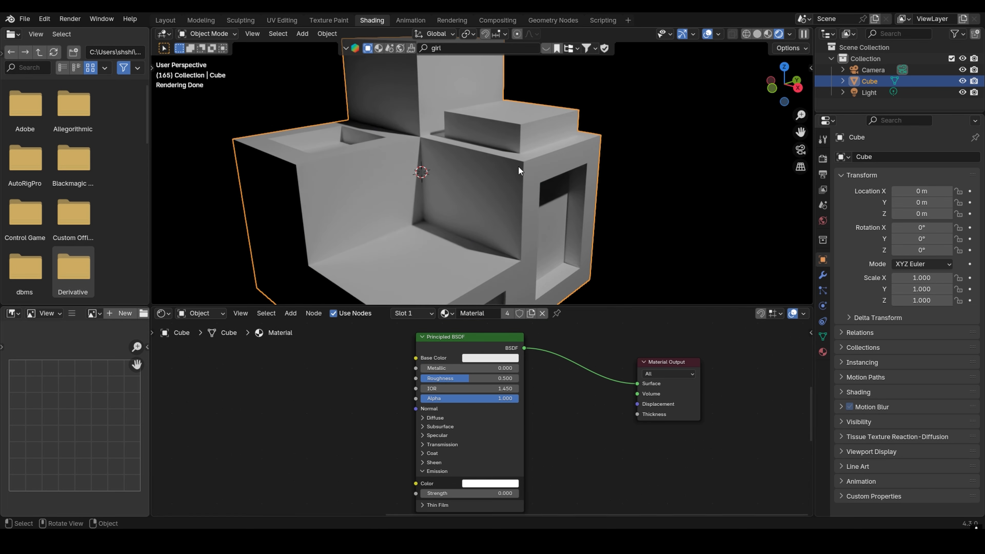
- Raise the Principled BSDF's Metallic value to 1.000 and view the building from another angle
{"action": "scroll", "coordinate": [441, 401], "scroll_direction": "up", "scroll_amount": 5}
{"action": "middle_click_drag", "start_coordinate": [441, 402], "coordinate": [415, 421]}
{"action": "left_click_drag", "start_coordinate": [430, 373], "coordinate": [582, 373]}
{"action": "middle_click_drag", "start_coordinate": [488, 255], "coordinate": [395, 197]}
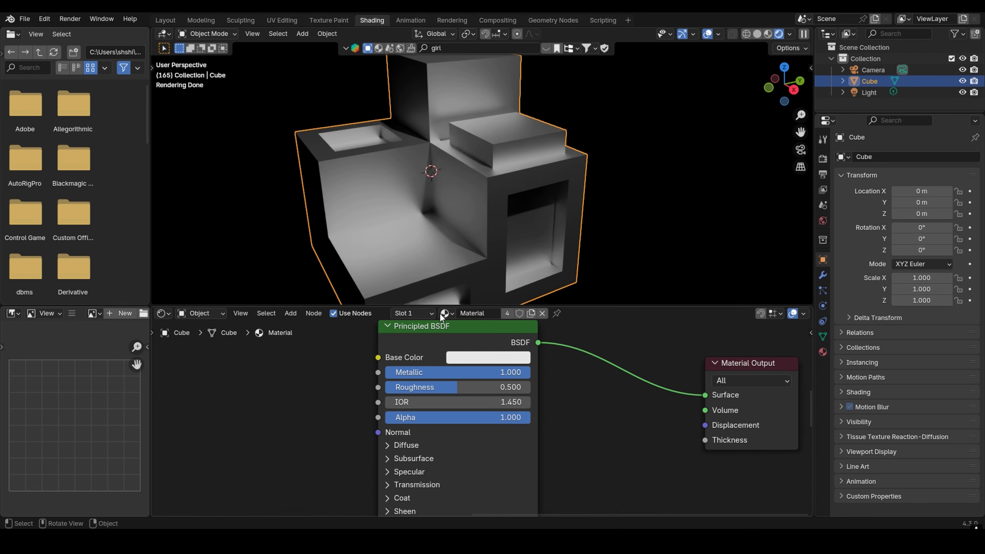
- Lower the Principled BSDF's Roughness to 0.459 and check the building's reflections
{"action": "scroll", "coordinate": [337, 398], "scroll_direction": "down", "scroll_amount": 3}
{"action": "scroll", "coordinate": [501, 375], "scroll_direction": "down", "scroll_amount": 5}
{"action": "middle_click_drag", "start_coordinate": [379, 385], "coordinate": [439, 398]}
{"action": "scroll", "coordinate": [504, 383], "scroll_direction": "up", "scroll_amount": 5}
{"action": "scroll", "coordinate": [482, 404], "scroll_direction": "up", "scroll_amount": 1}
{"action": "mouse_move", "coordinate": [536, 383]}
{"action": "left_mouse_down"}
{"action": "mouse_move", "coordinate": [520, 384]}
{"action": "mouse_move", "coordinate": [530, 383]}
{"action": "left_mouse_up"}
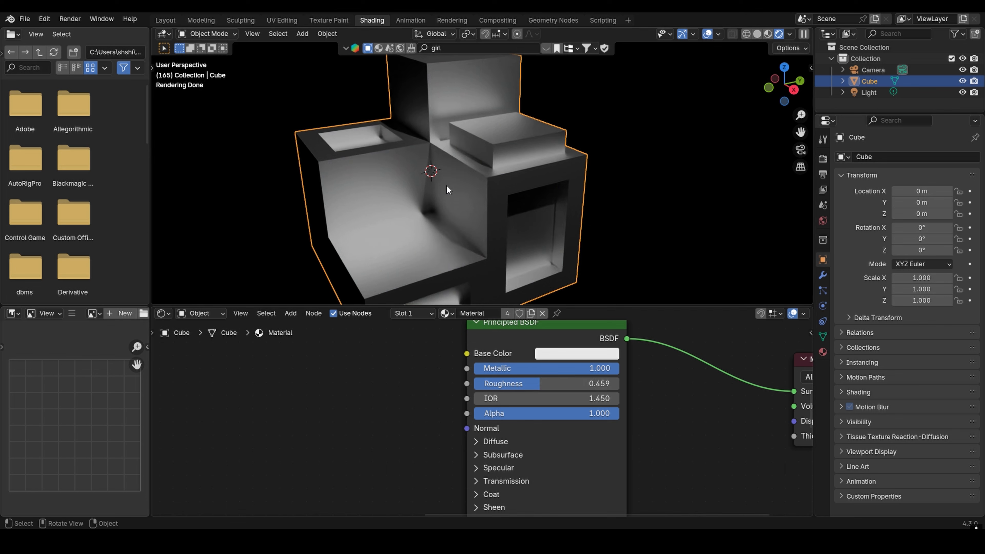
{"action": "middle_click_drag", "start_coordinate": [450, 188], "coordinate": [497, 182]}
- Link the edge group's Distance node Value output to the Principled BSDF's Base Color
{"action": "scroll", "coordinate": [387, 362], "scroll_direction": "down", "scroll_amount": 3}
{"action": "scroll", "coordinate": [386, 361], "scroll_direction": "down", "scroll_amount": 2}
{"action": "scroll", "coordinate": [368, 363], "scroll_direction": "up", "scroll_amount": 4, "text": "shift"}
{"action": "scroll", "coordinate": [337, 382], "scroll_direction": "up", "scroll_amount": 1}
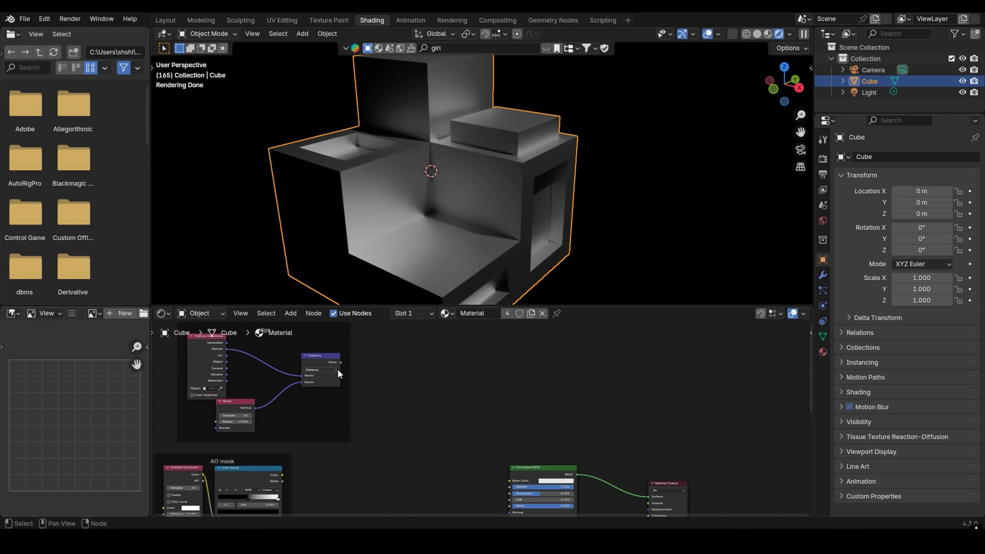
{"action": "left_click_drag", "start_coordinate": [342, 362], "coordinate": [509, 410]}
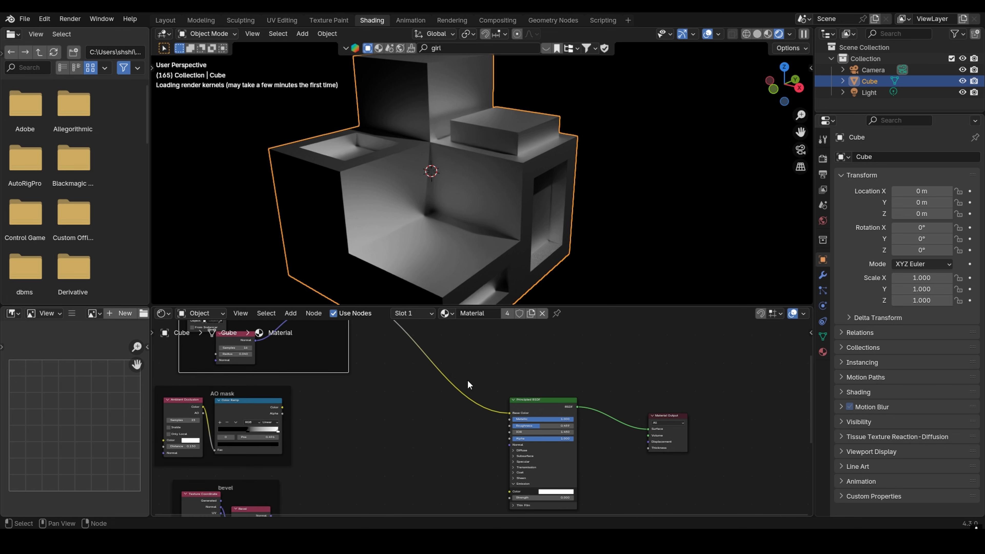
- Insert a Color Ramp node on the link between the edge group's Distance node and the Principled BSDF's Base Color
{"action": "scroll", "coordinate": [465, 406], "scroll_direction": "up", "scroll_amount": 2}
{"action": "key", "text": "shift+a"}
{"action": "left_click", "coordinate": [428, 390]}
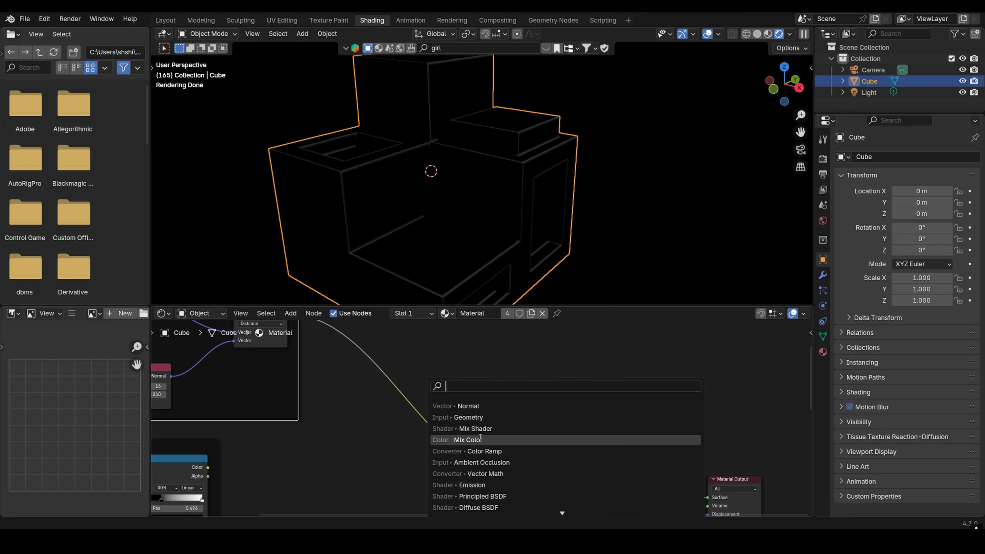
{"action": "left_click", "coordinate": [480, 451]}
{"action": "left_click", "coordinate": [418, 396]}
{"action": "middle_click_drag", "start_coordinate": [422, 401], "coordinate": [423, 386]}
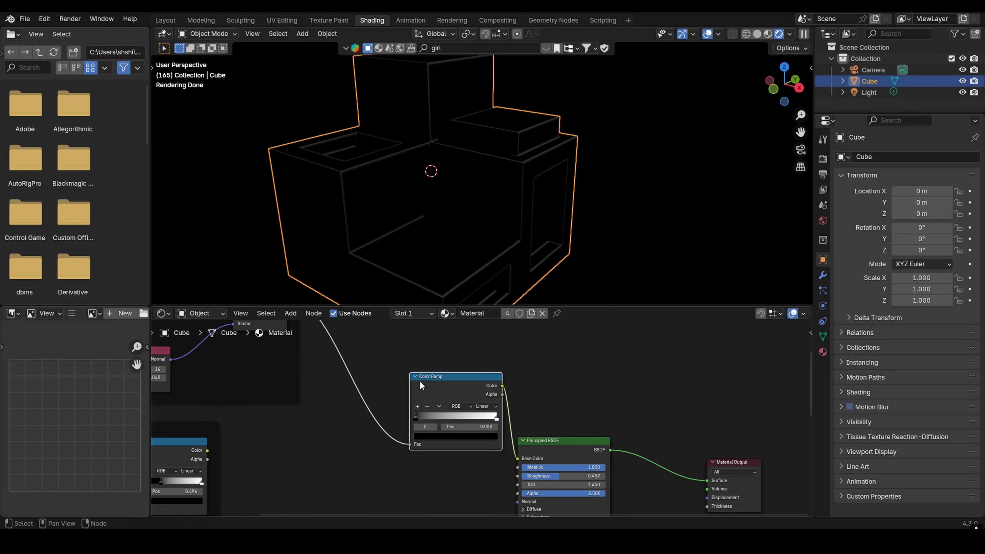
- Reverse the new Color Ramp's gradient, with the white stop at position 0.000 and the black stop at about 0.746
{"action": "scroll", "coordinate": [419, 382], "scroll_direction": "up", "scroll_amount": 6}
{"action": "scroll", "coordinate": [419, 382], "scroll_direction": "up", "scroll_amount": 3}
{"action": "scroll", "coordinate": [455, 388], "scroll_direction": "down", "scroll_amount": 2}
{"action": "mouse_move", "coordinate": [506, 419]}
{"action": "left_mouse_down"}
{"action": "mouse_move", "coordinate": [405, 414]}
{"action": "mouse_move", "coordinate": [526, 422]}
{"action": "left_mouse_up"}
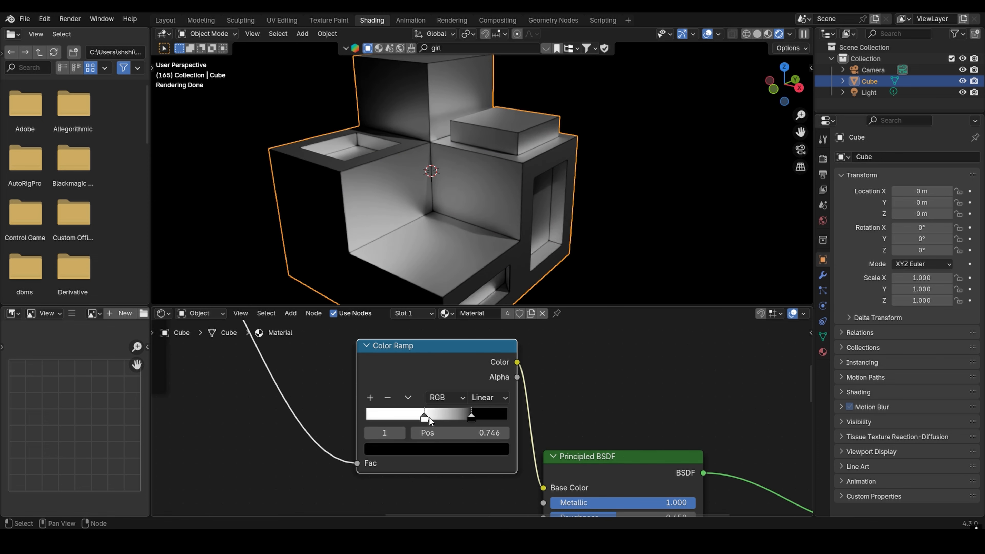
{"action": "left_click_drag", "start_coordinate": [427, 418], "coordinate": [326, 419]}
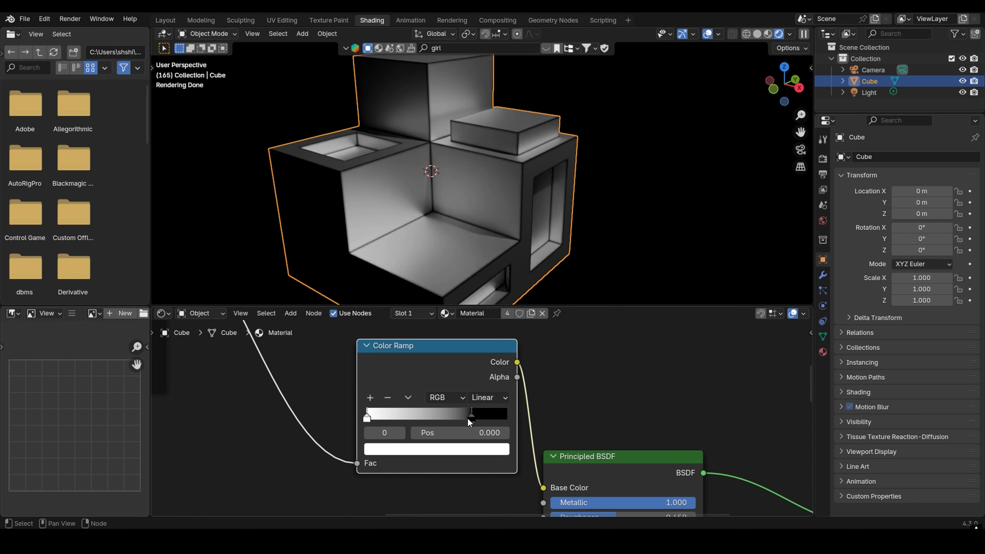
- Change the new Color Ramp's white stop to pale yellow and inspect the edges on the gold-coloured building
{"action": "middle_click_drag", "start_coordinate": [684, 479], "coordinate": [679, 451]}
{"action": "scroll", "coordinate": [302, 352], "scroll_direction": "up", "scroll_amount": 4}
{"action": "left_click", "coordinate": [317, 381]}
{"action": "left_click", "coordinate": [346, 416]}
{"action": "mouse_move", "coordinate": [395, 212]}
{"action": "left_mouse_down"}
{"action": "mouse_move", "coordinate": [376, 219]}
{"action": "mouse_move", "coordinate": [380, 210]}
{"action": "left_mouse_up"}
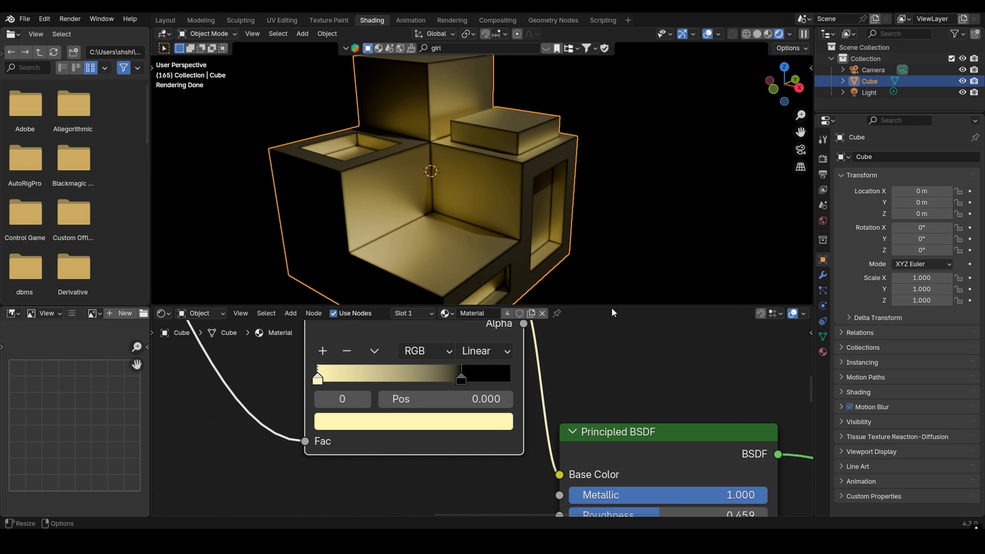
{"action": "scroll", "coordinate": [478, 214], "scroll_direction": "up", "scroll_amount": 5}
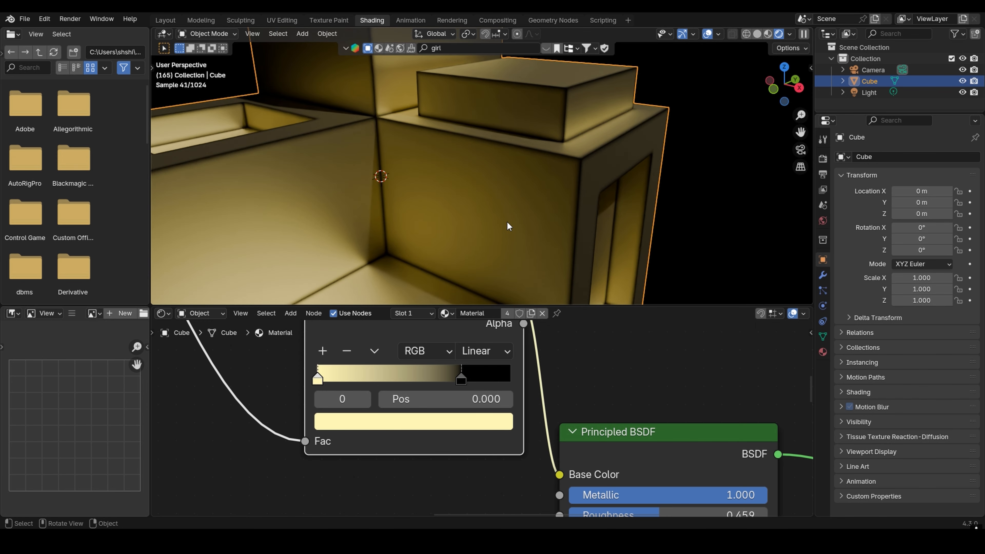
{"action": "middle_click_drag", "start_coordinate": [509, 227], "coordinate": [497, 223]}
{"action": "scroll", "coordinate": [371, 165], "scroll_direction": "down", "scroll_amount": 3}
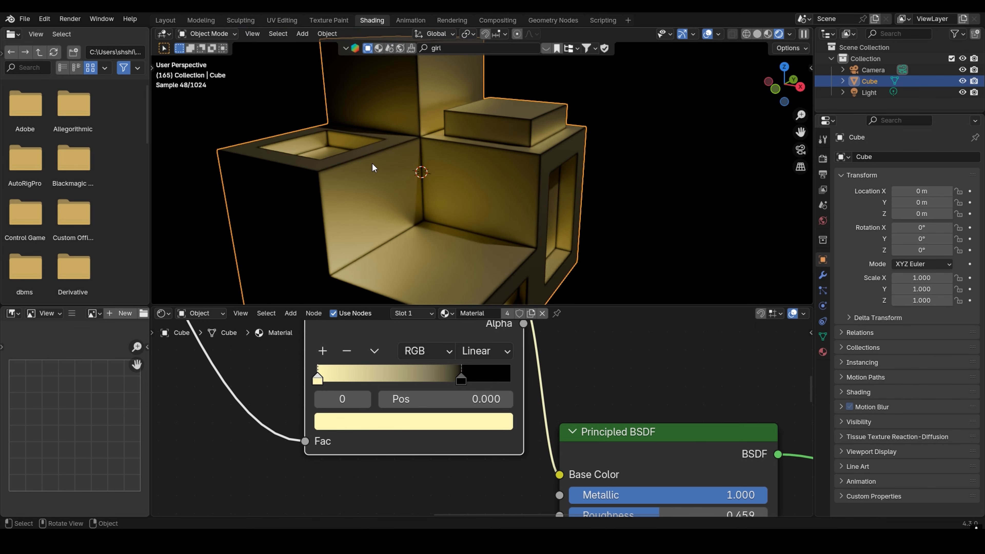
{"action": "middle_click_drag", "start_coordinate": [371, 165], "coordinate": [402, 183]}
{"action": "scroll", "coordinate": [334, 243], "scroll_direction": "up", "scroll_amount": 1}
{"action": "scroll", "coordinate": [417, 352], "scroll_direction": "down", "scroll_amount": 2}
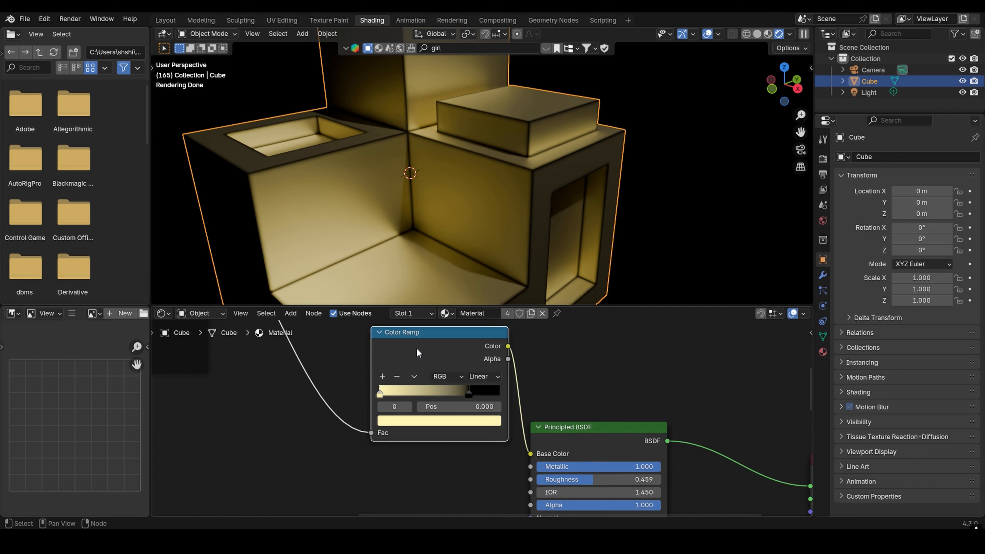
- Lighten the black stop of the Color Ramp feeding Base Color to mid grey with a value of about 0.368
{"action": "scroll", "coordinate": [482, 418], "scroll_direction": "up", "scroll_amount": 2}
{"action": "left_click", "coordinate": [464, 386]}
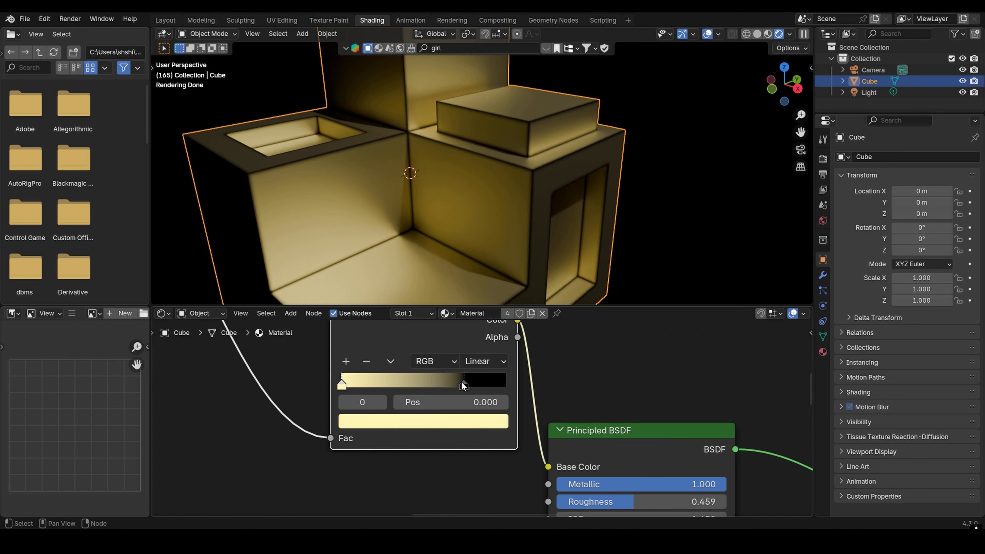
{"action": "left_click", "coordinate": [457, 417]}
{"action": "left_click_drag", "start_coordinate": [482, 287], "coordinate": [480, 213]}
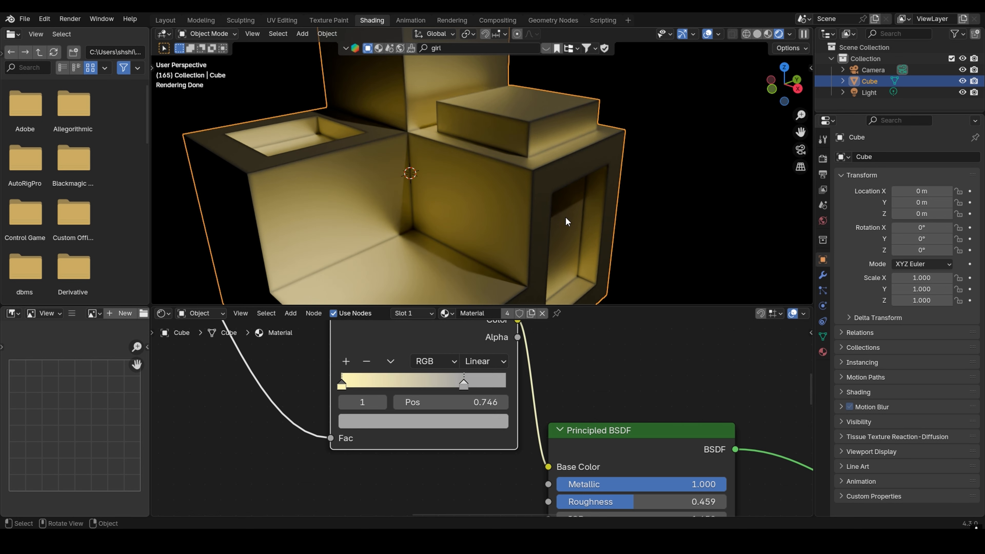
- Tint the grey stop dusty pink with hue 0.024, saturation 0.307 and value 0.554, and inspect the building from another angle
{"action": "left_click", "coordinate": [416, 418]}
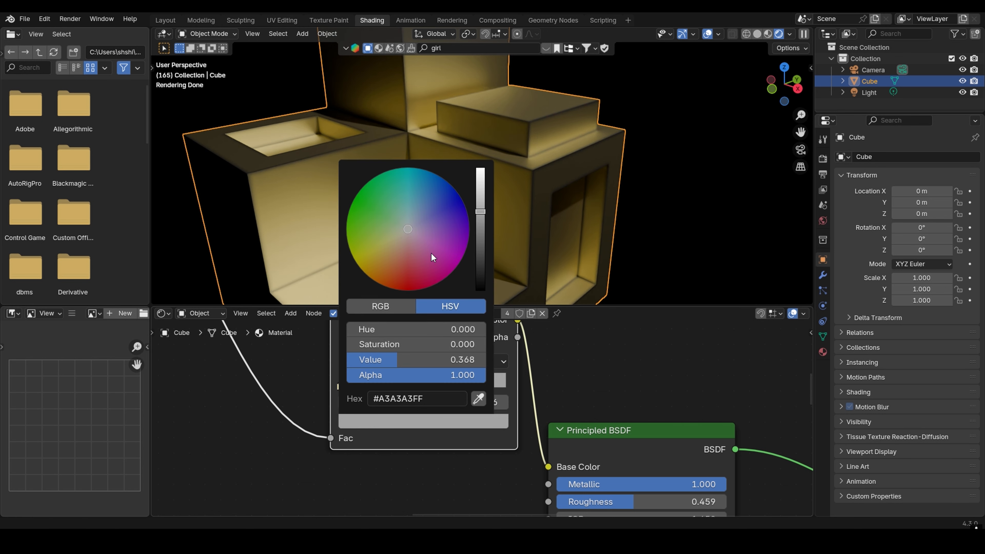
{"action": "left_click_drag", "start_coordinate": [410, 231], "coordinate": [401, 233]}
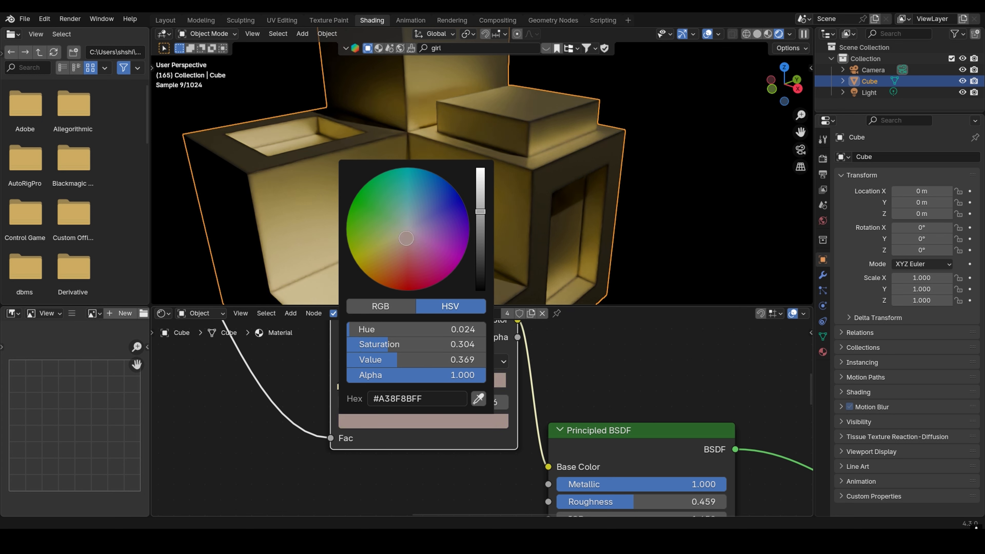
{"action": "left_click", "coordinate": [439, 427]}
{"action": "left_click_drag", "start_coordinate": [483, 213], "coordinate": [481, 198]}
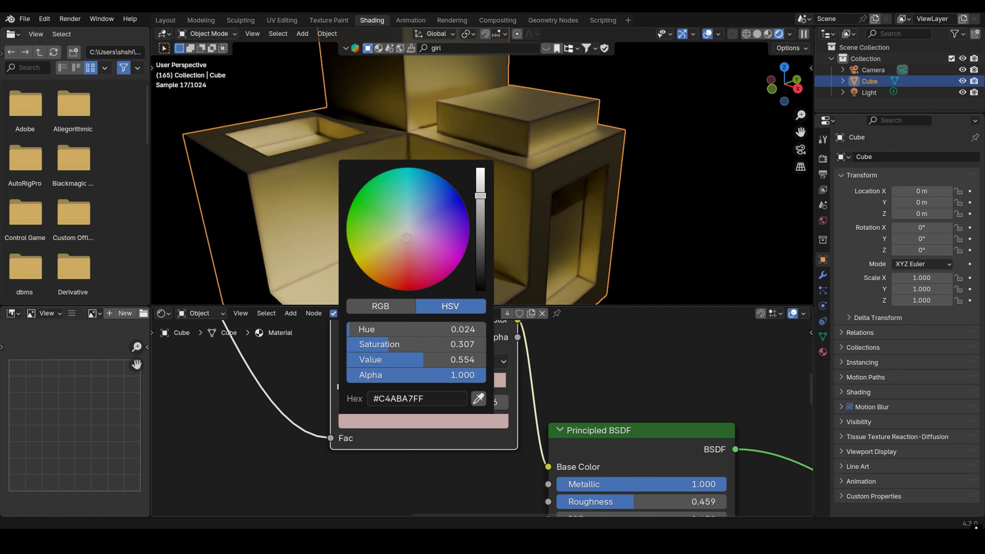
{"action": "middle_click_drag", "start_coordinate": [516, 160], "coordinate": [626, 156]}
{"action": "left_click", "coordinate": [627, 157]}
{"action": "middle_click_drag", "start_coordinate": [518, 166], "coordinate": [422, 149]}
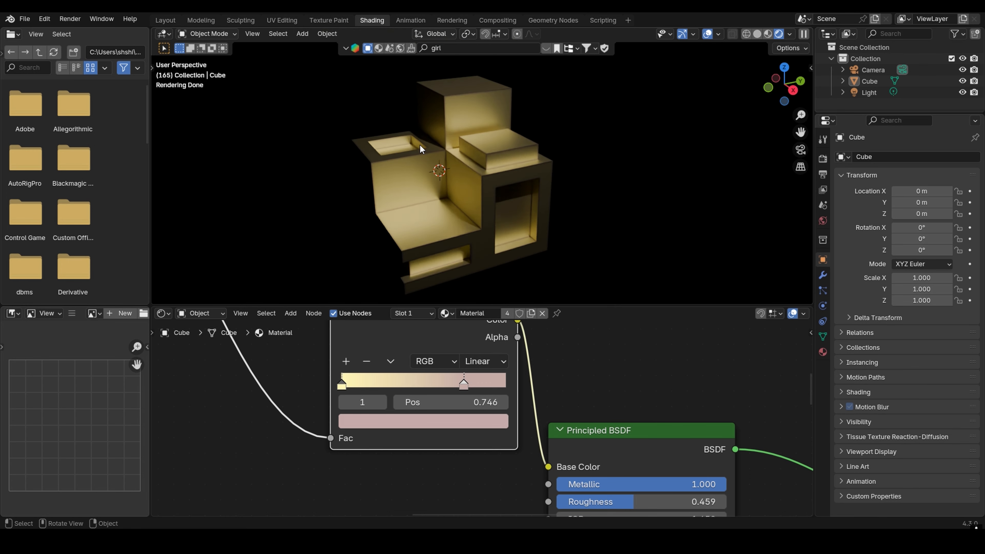
{"action": "scroll", "coordinate": [422, 149], "scroll_direction": "up", "scroll_amount": 3}
{"action": "scroll", "coordinate": [547, 342], "scroll_direction": "down", "scroll_amount": 4}
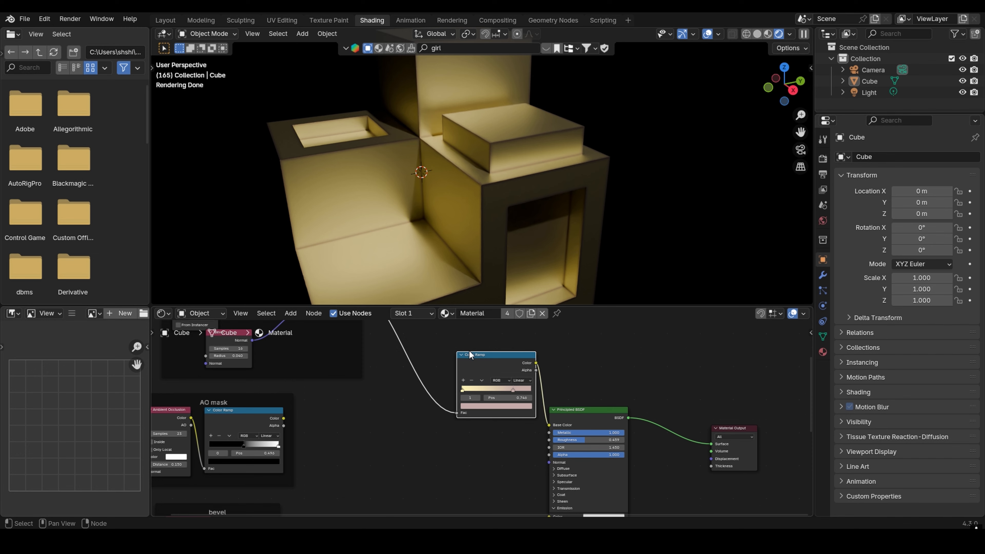
{"action": "scroll", "coordinate": [470, 354], "scroll_direction": "up", "scroll_amount": 2}
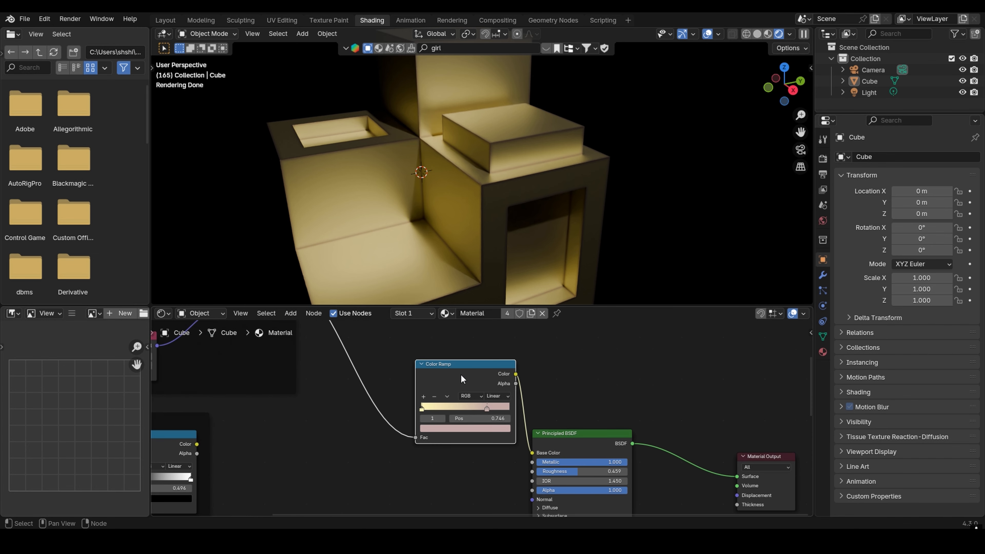
{"action": "key", "text": "shift+a"}
{"action": "left_click", "coordinate": [519, 355]}
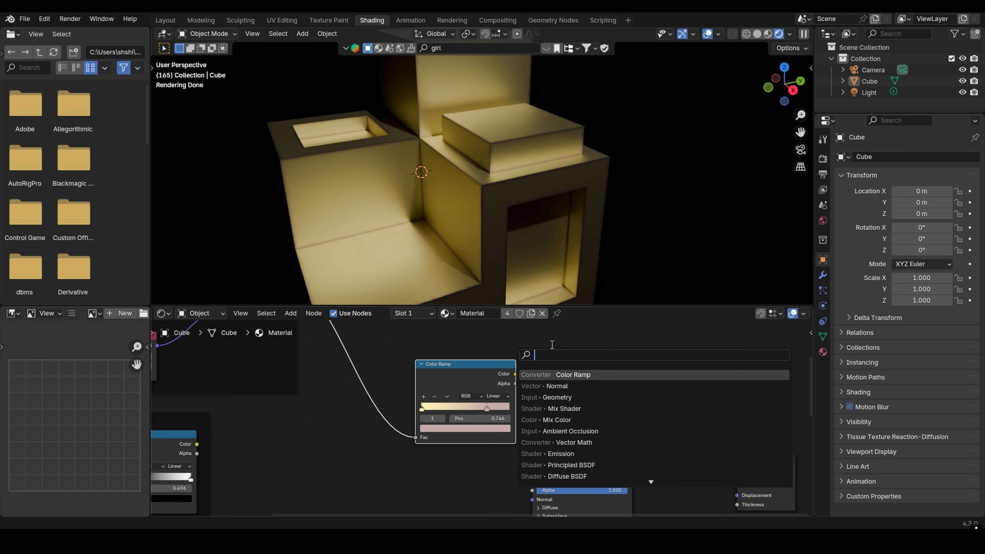
{"action": "left_click", "coordinate": [426, 333]}
- Set the Bevel node's Radius to 0.080 in the edge group
{"action": "middle_click_drag", "start_coordinate": [367, 350], "coordinate": [615, 392]}
{"action": "scroll", "coordinate": [427, 396], "scroll_direction": "up", "scroll_amount": 5}
{"action": "middle_click_drag", "start_coordinate": [344, 369], "coordinate": [425, 380]}
{"action": "scroll", "coordinate": [429, 386], "scroll_direction": "up", "scroll_amount": 3}
{"action": "mouse_move", "coordinate": [384, 411]}
{"action": "left_mouse_down"}
{"action": "mouse_move", "coordinate": [411, 412]}
{"action": "mouse_move", "coordinate": [380, 412]}
{"action": "mouse_move", "coordinate": [399, 411]}
{"action": "left_mouse_up"}
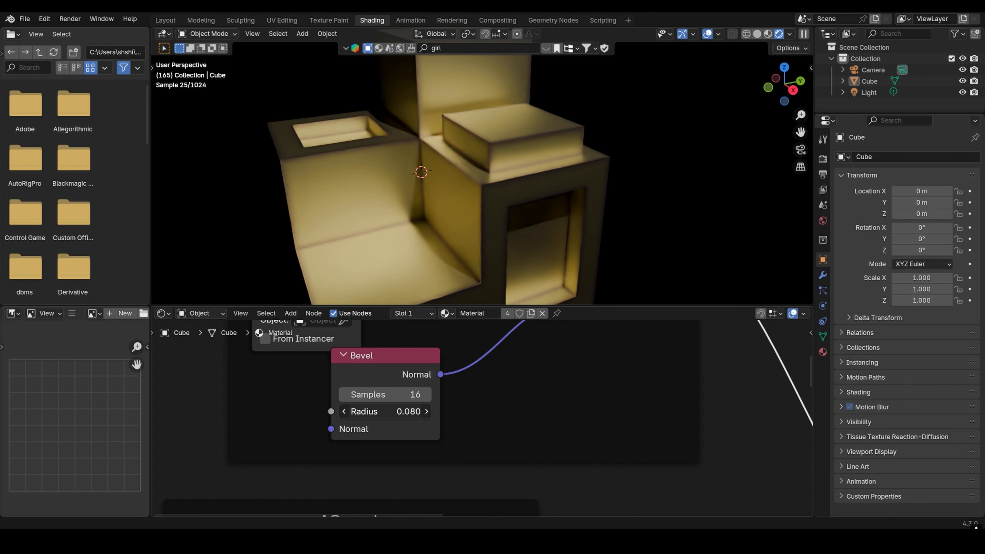
- Move the pink stop of the Color Ramp feeding Base Color to position 0.602
{"action": "scroll", "coordinate": [574, 372], "scroll_direction": "down", "scroll_amount": 3}
{"action": "middle_click_drag", "start_coordinate": [694, 382], "coordinate": [508, 363]}
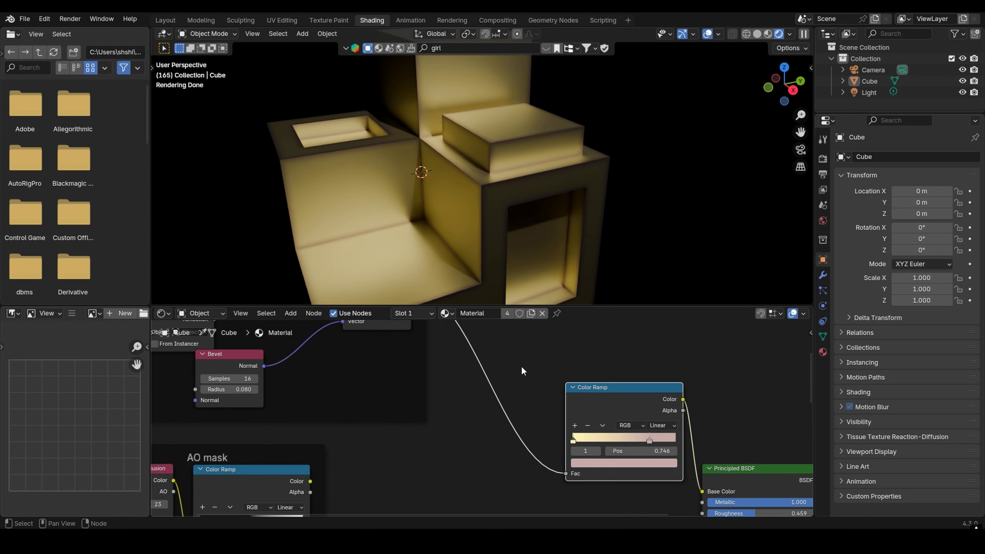
{"action": "middle_click_drag", "start_coordinate": [561, 379], "coordinate": [456, 356]}
{"action": "scroll", "coordinate": [456, 356], "scroll_direction": "up", "scroll_amount": 3}
{"action": "left_click_drag", "start_coordinate": [586, 415], "coordinate": [563, 417], "text": "shift"}
- Examine the Bevel and Color Ramp settings and the pink stop's colour against the edges on the building
{"action": "scroll", "coordinate": [268, 363], "scroll_direction": "down", "scroll_amount": 2}
{"action": "middle_click_drag", "start_coordinate": [268, 359], "coordinate": [458, 384]}
{"action": "scroll", "coordinate": [320, 347], "scroll_direction": "up", "scroll_amount": 2}
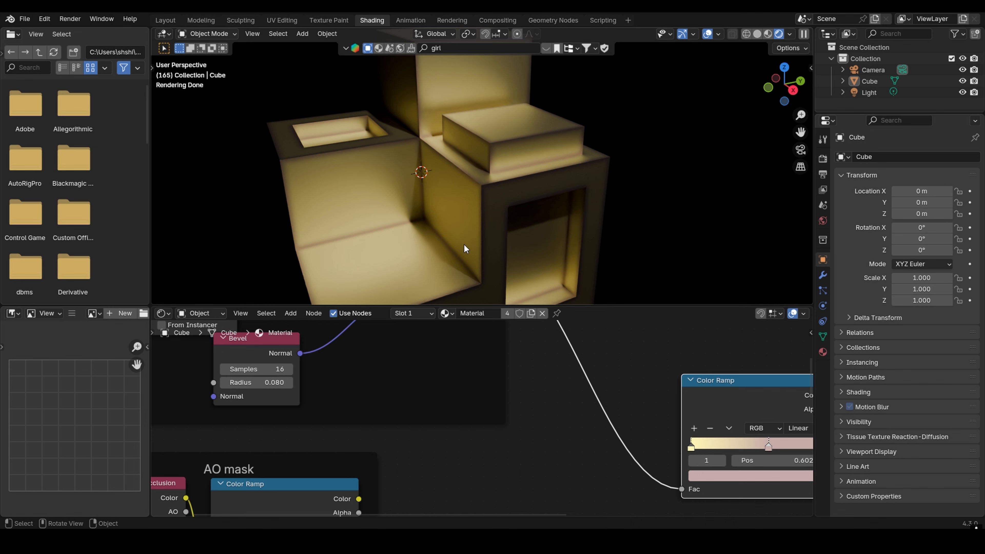
{"action": "middle_click_drag", "start_coordinate": [578, 441], "coordinate": [426, 416]}
{"action": "middle_click_drag", "start_coordinate": [619, 418], "coordinate": [491, 387]}
{"action": "scroll", "coordinate": [491, 386], "scroll_direction": "up", "scroll_amount": 3}
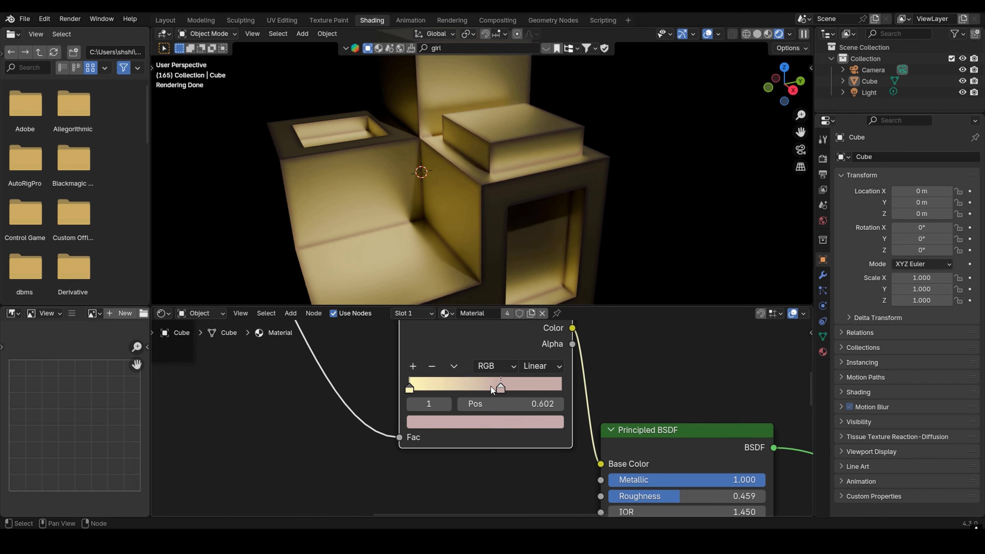
{"action": "left_click", "coordinate": [499, 426]}
{"action": "left_click", "coordinate": [496, 421]}
{"action": "left_click", "coordinate": [495, 420]}
{"action": "mouse_move", "coordinate": [543, 197]}
{"action": "left_mouse_down"}
{"action": "mouse_move", "coordinate": [543, 221]}
{"action": "mouse_move", "coordinate": [543, 197]}
{"action": "left_mouse_up"}
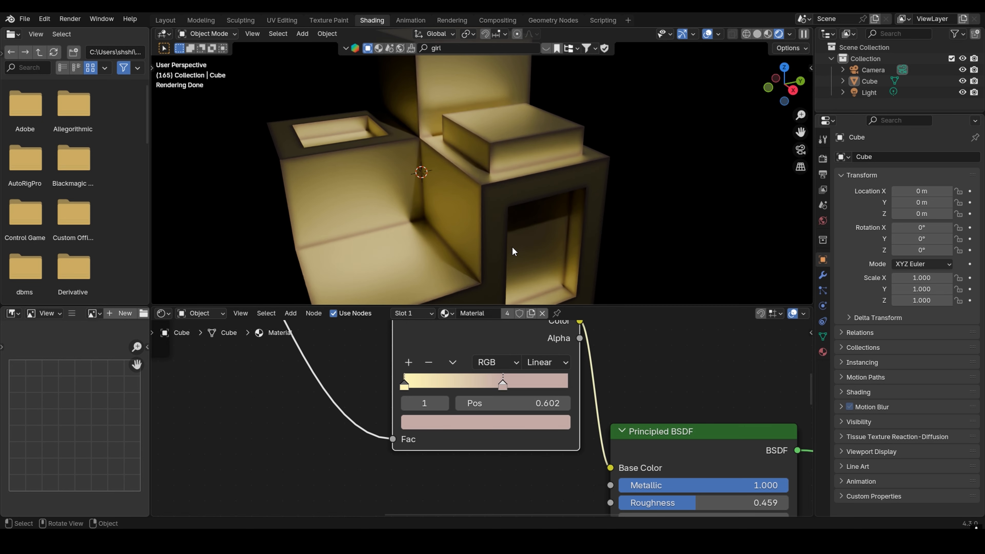
{"action": "middle_click_drag", "start_coordinate": [513, 252], "coordinate": [533, 243]}
- Insert a Mix Color node on the link between the Color Ramp and the Principled BSDF's Base Color
{"action": "key", "text": "shift+a"}
{"action": "left_click", "coordinate": [636, 362]}
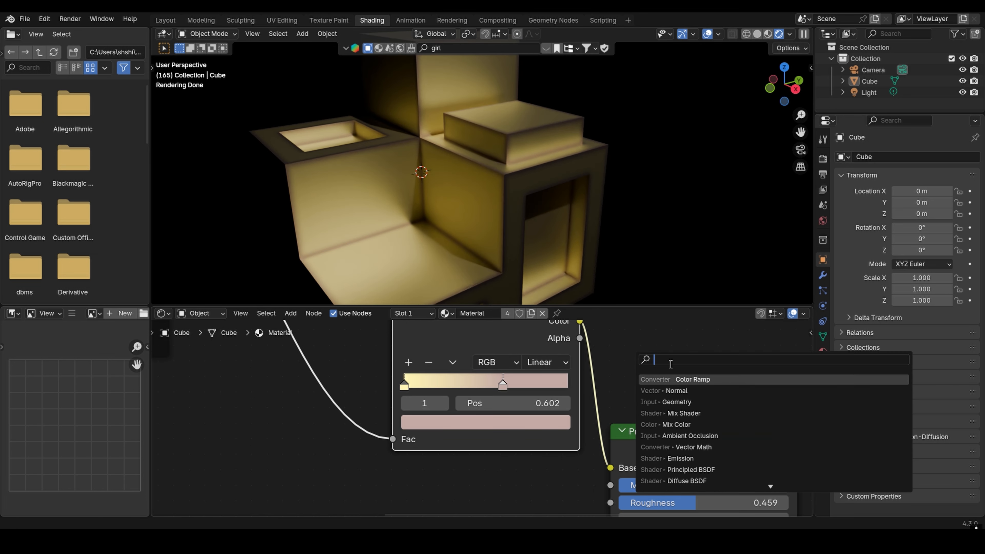
{"action": "left_click", "coordinate": [664, 420]}
{"action": "left_click", "coordinate": [606, 322]}
{"action": "middle_click_drag", "start_coordinate": [655, 362], "coordinate": [543, 399]}
{"action": "scroll", "coordinate": [544, 401], "scroll_direction": "down", "scroll_amount": 7}
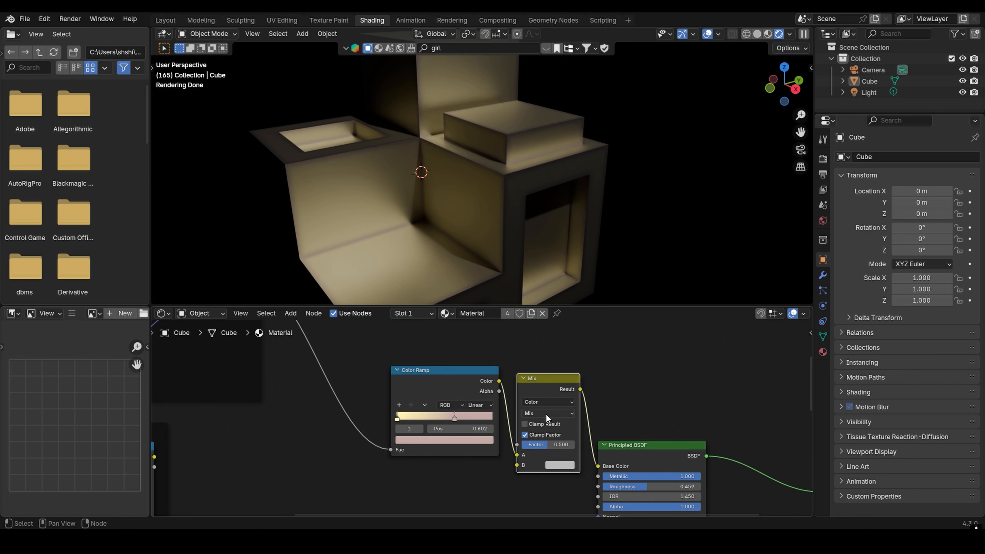
- Add a Noise Texture node above the Color Ramp, with its Fac output linked to the Mix node's Factor
{"action": "left_click_drag", "start_coordinate": [517, 445], "coordinate": [505, 363]}
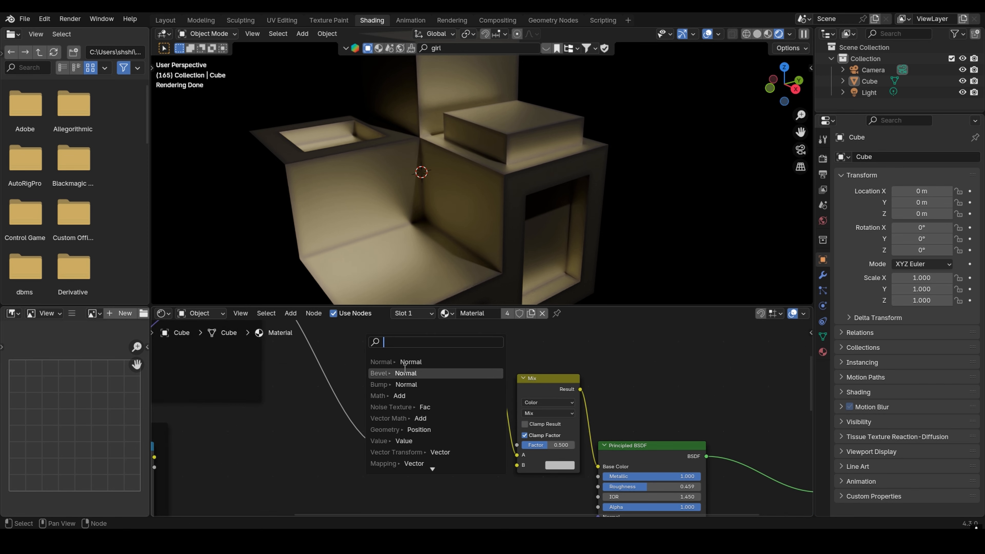
{"action": "type", "text": "b"}
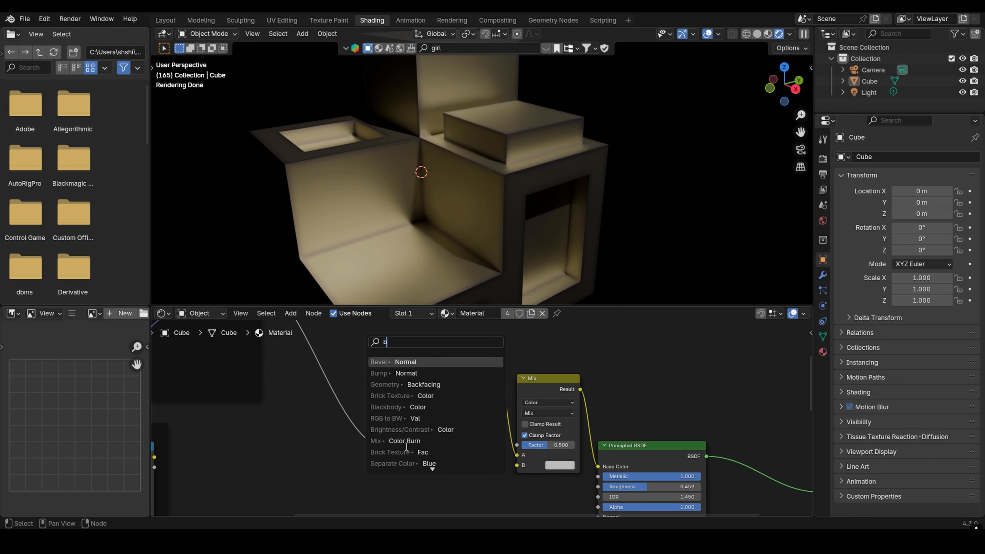
{"action": "key", "text": "BackSpace"}
{"action": "type", "text": "no"}
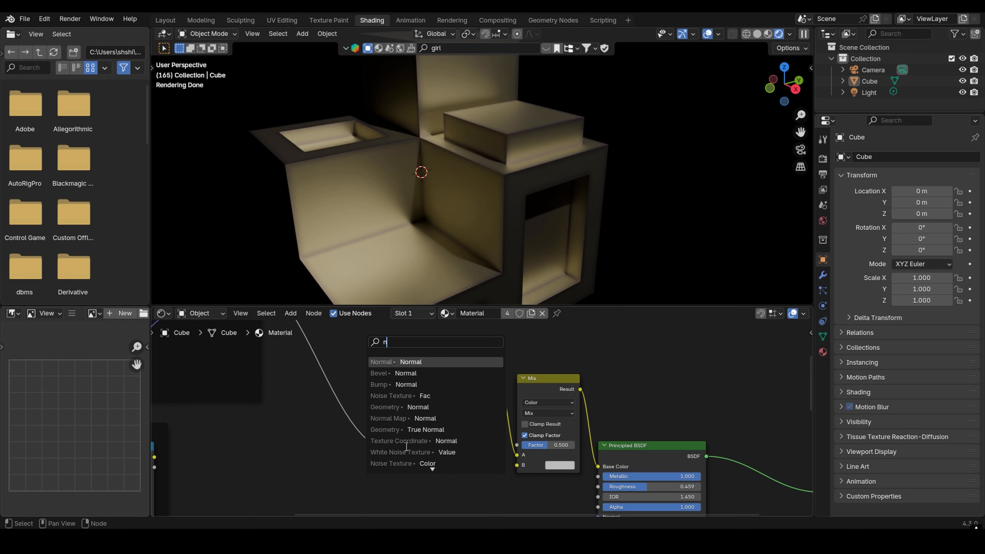
{"action": "left_click", "coordinate": [424, 395]}
{"action": "left_click", "coordinate": [346, 299]}
{"action": "middle_click_drag", "start_coordinate": [446, 354], "coordinate": [446, 334]}
{"action": "scroll", "coordinate": [446, 334], "scroll_direction": "down", "scroll_amount": 1}
{"action": "scroll", "coordinate": [521, 461], "scroll_direction": "up", "scroll_amount": 5}
{"action": "middle_click_drag", "start_coordinate": [521, 461], "coordinate": [513, 432]}
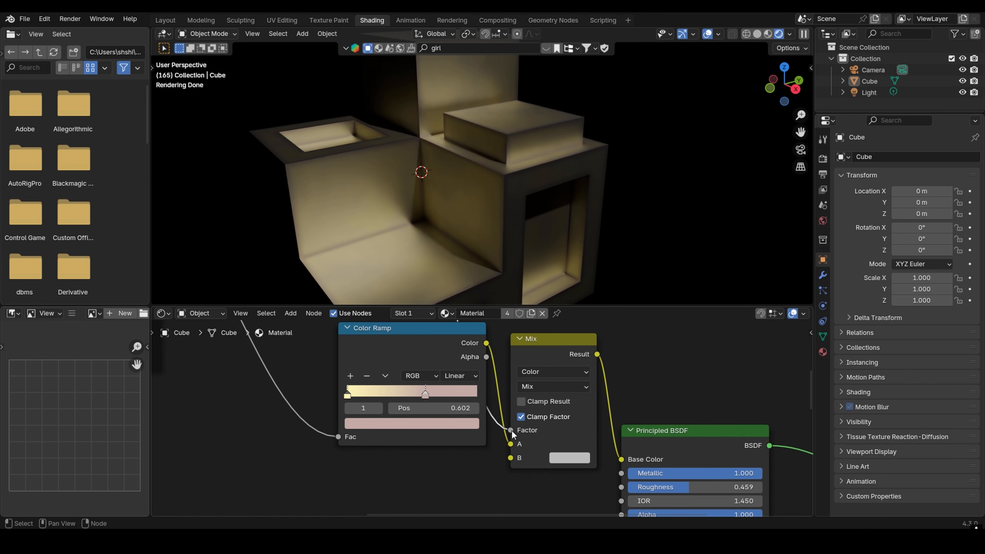
- Try the Color Ramp link in the Mix node's Factor, and restore it to A with the Noise Texture's Fac on Factor
{"action": "left_click_drag", "start_coordinate": [511, 444], "coordinate": [511, 432]}
{"action": "scroll", "coordinate": [510, 434], "scroll_direction": "down", "scroll_amount": 7}
{"action": "middle_click_drag", "start_coordinate": [457, 369], "coordinate": [447, 393]}
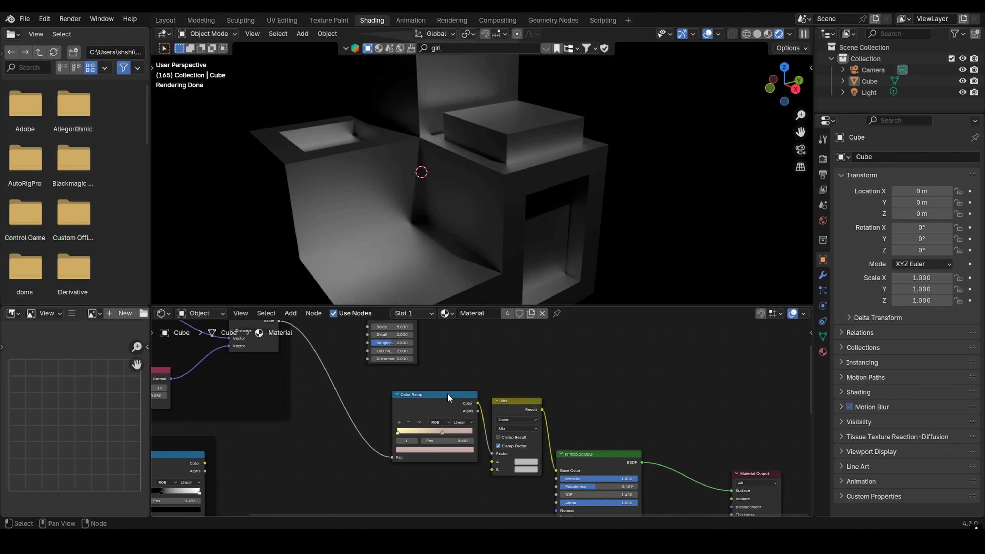
{"action": "left_click_drag", "start_coordinate": [490, 454], "coordinate": [491, 463]}
{"action": "middle_click_drag", "start_coordinate": [455, 363], "coordinate": [444, 433]}
{"action": "left_click_drag", "start_coordinate": [407, 347], "coordinate": [488, 456]}
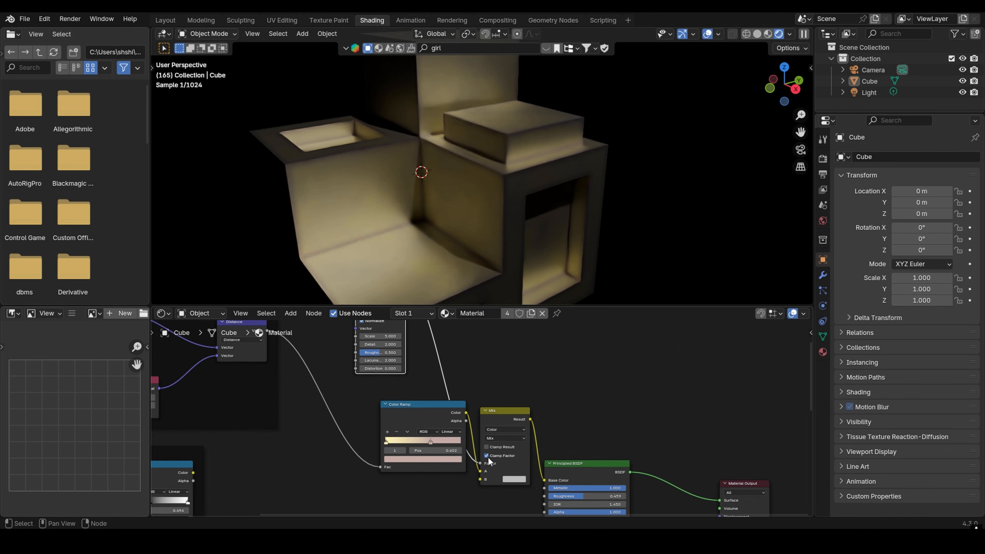
- Set the Mix node's blending mode to Multiply and its B colour to grey with a value of 0.406
{"action": "scroll", "coordinate": [489, 430], "scroll_direction": "up", "scroll_amount": 4}
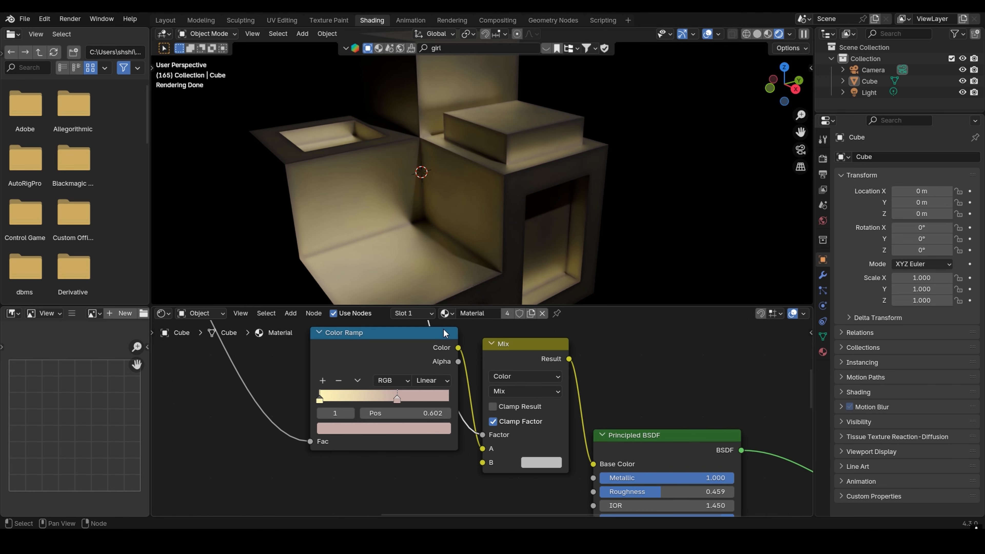
{"action": "scroll", "coordinate": [521, 422], "scroll_direction": "up", "scroll_amount": 2}
{"action": "left_click", "coordinate": [531, 379]}
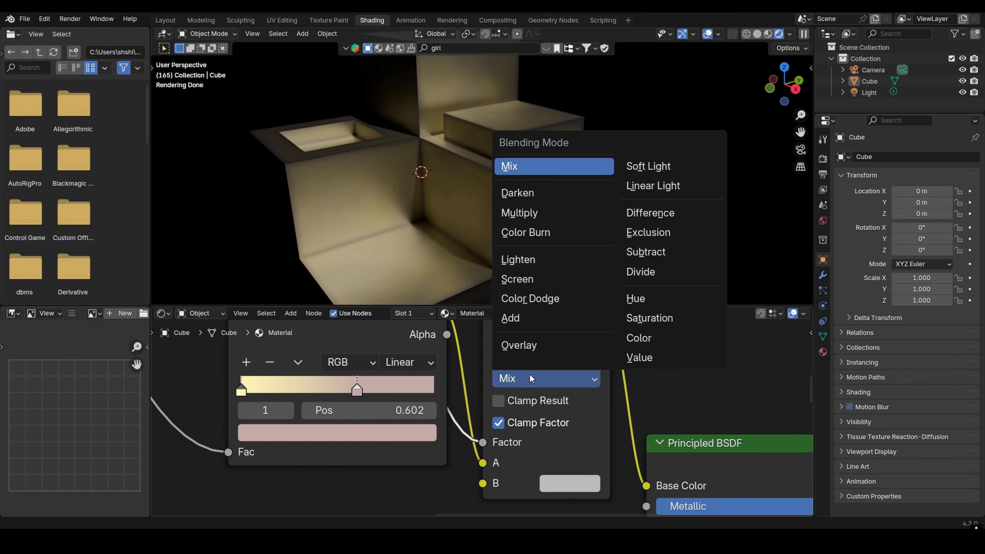
{"action": "left_click", "coordinate": [529, 224]}
{"action": "scroll", "coordinate": [582, 505], "scroll_direction": "up", "scroll_amount": 2}
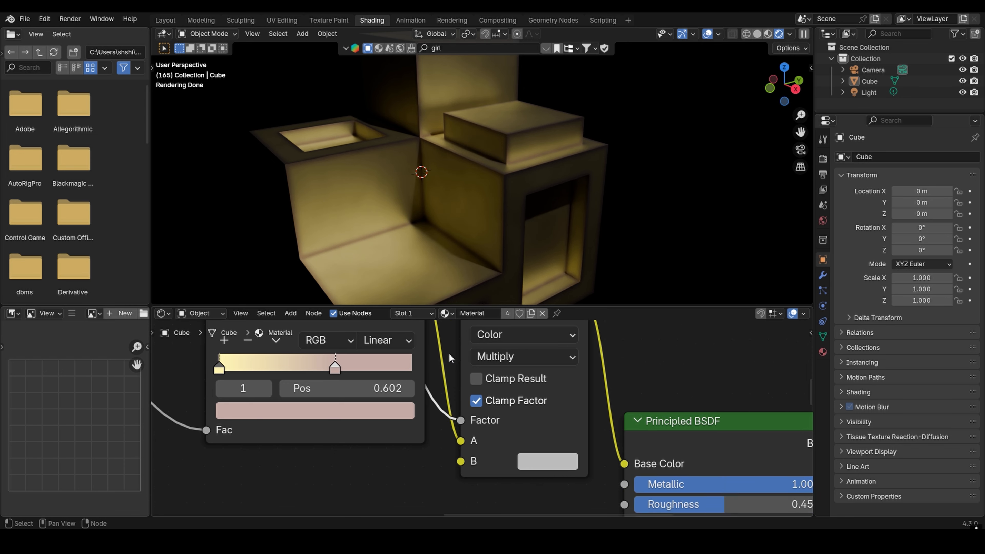
{"action": "left_click", "coordinate": [587, 471]}
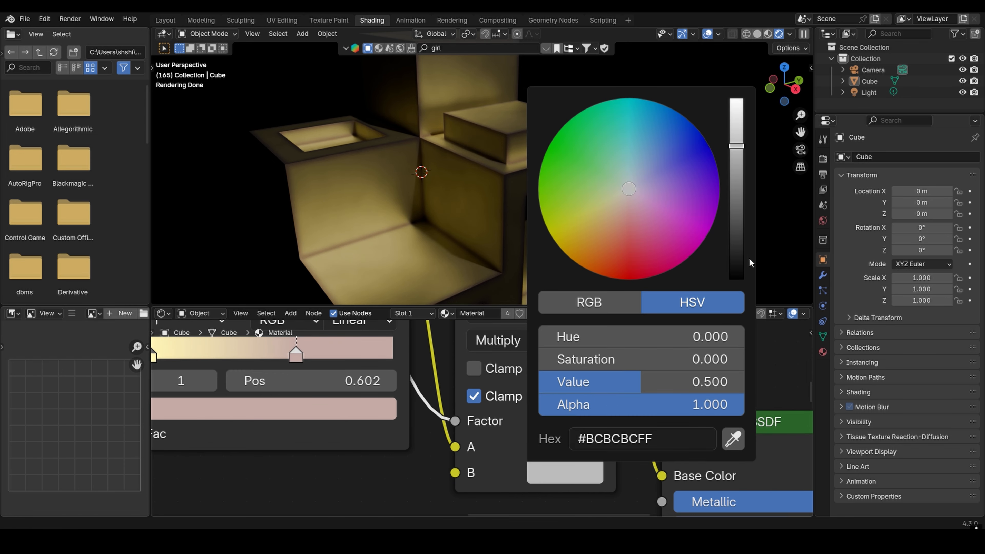
{"action": "left_click_drag", "start_coordinate": [739, 134], "coordinate": [737, 158]}
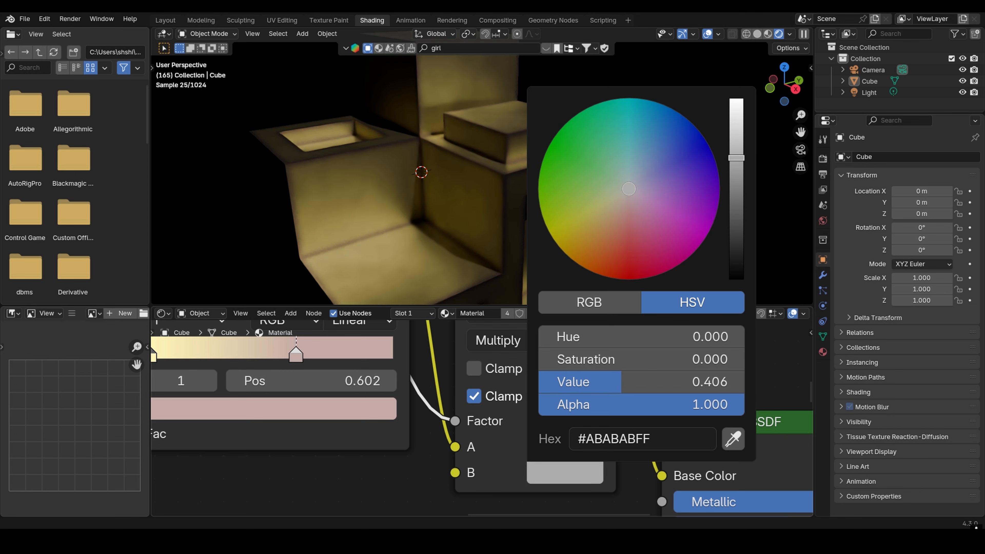
{"action": "mouse_move", "coordinate": [449, 180]}
{"action": "middle_mouse_down"}
{"action": "mouse_move", "coordinate": [515, 196]}
{"action": "mouse_move", "coordinate": [434, 189]}
{"action": "middle_mouse_up"}
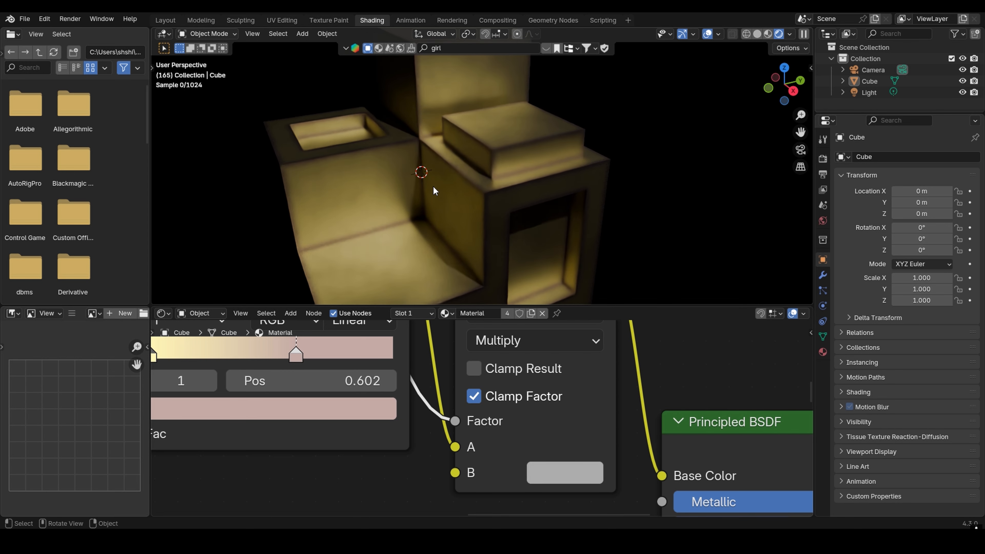
- Duplicate the Multiply node onto the link between the edge group's Distance node and the Color Ramp, and preview its result
{"action": "scroll", "coordinate": [433, 341], "scroll_direction": "down", "scroll_amount": 5}
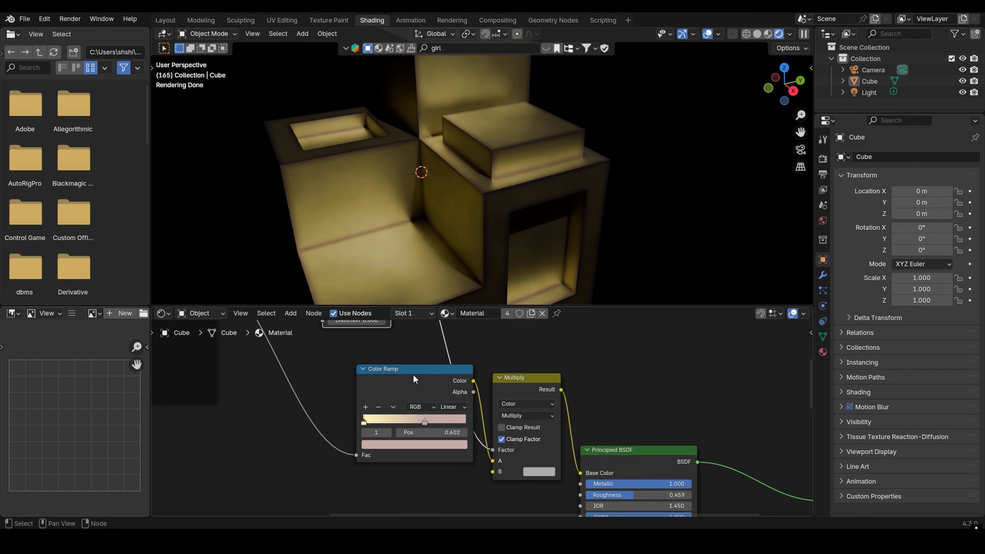
{"action": "scroll", "coordinate": [423, 355], "scroll_direction": "down", "scroll_amount": 3}
{"action": "left_click", "coordinate": [518, 465]}
{"action": "key", "text": "shift+d"}
{"action": "left_click", "coordinate": [378, 442]}
{"action": "middle_click_drag", "start_coordinate": [408, 442], "coordinate": [408, 428]}
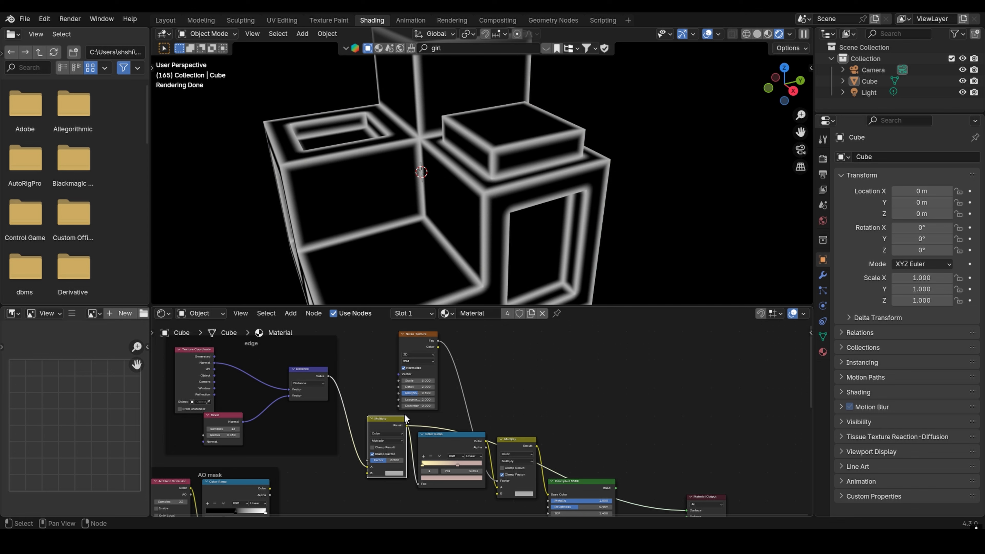
- Try a duplicate of the Noise Texture on the link into the first Multiply node, and remove it
{"action": "scroll", "coordinate": [468, 424], "scroll_direction": "up", "scroll_amount": 3}
{"action": "scroll", "coordinate": [485, 363], "scroll_direction": "up", "scroll_amount": 1}
{"action": "middle_click_drag", "start_coordinate": [477, 342], "coordinate": [462, 344]}
{"action": "left_click", "coordinate": [456, 328]}
{"action": "key", "text": "shift+d"}
{"action": "left_click", "coordinate": [305, 276]}
{"action": "scroll", "coordinate": [379, 349], "scroll_direction": "down", "scroll_amount": 3}
{"action": "key", "text": "ctrl+z"}
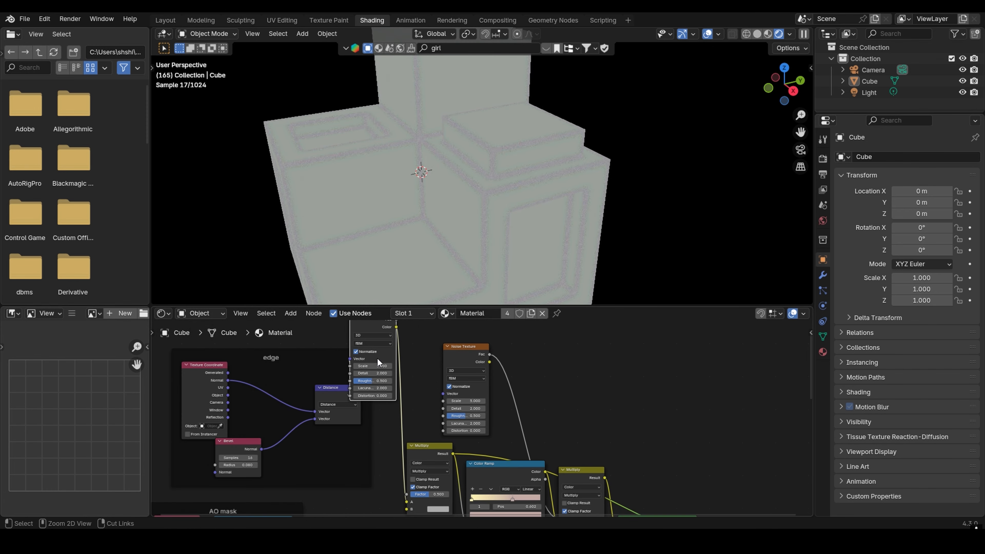
{"action": "middle_click_drag", "start_coordinate": [384, 325], "coordinate": [378, 384]}
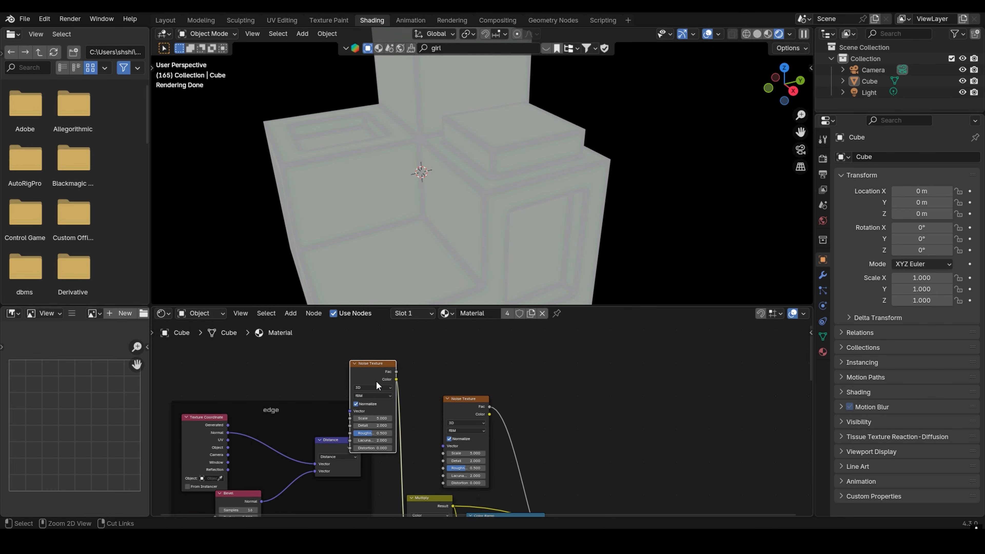
{"action": "key", "text": "ctrl+x"}
- Place a duplicate of the Noise Texture above the first Multiply node and link its output to that node's Factor
{"action": "key", "text": "shift+d"}
{"action": "left_click", "coordinate": [381, 286]}
{"action": "middle_click_drag", "start_coordinate": [413, 361], "coordinate": [402, 407]}
{"action": "left_click_drag", "start_coordinate": [391, 340], "coordinate": [395, 460]}
- Set the B colour of the Multiply node fed by the edge group to black, with a value of 0.000
{"action": "scroll", "coordinate": [407, 465], "scroll_direction": "up", "scroll_amount": 5}
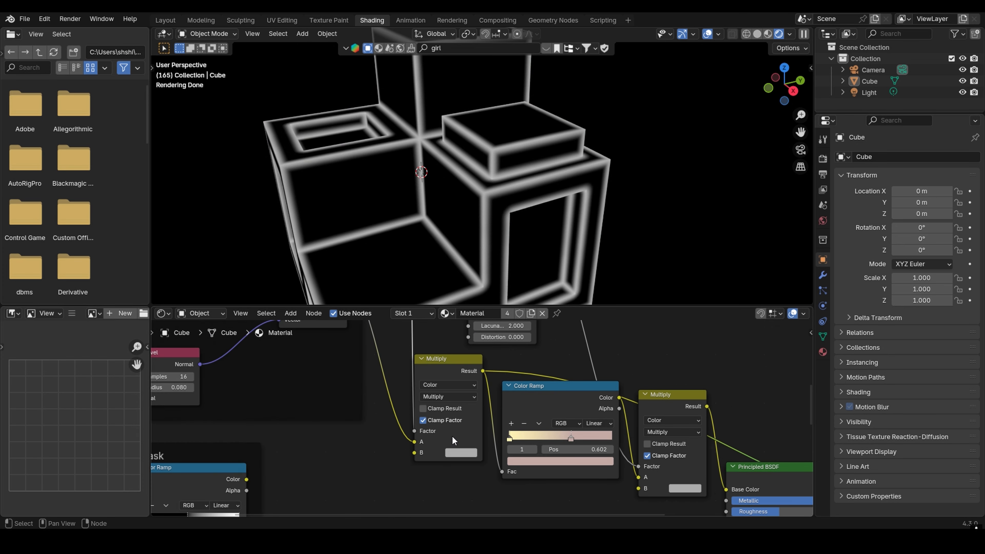
{"action": "left_click", "coordinate": [464, 462]}
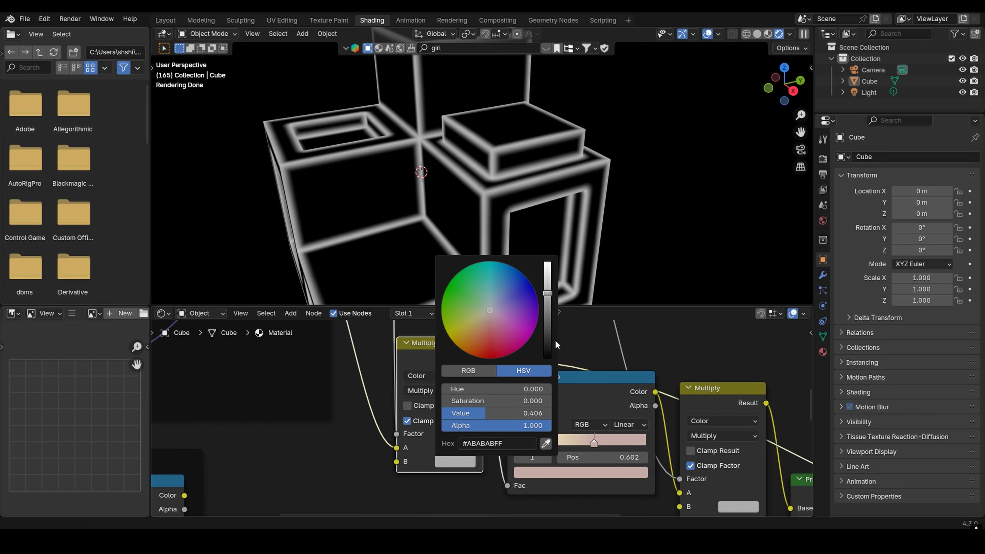
{"action": "left_click_drag", "start_coordinate": [547, 295], "coordinate": [547, 359]}
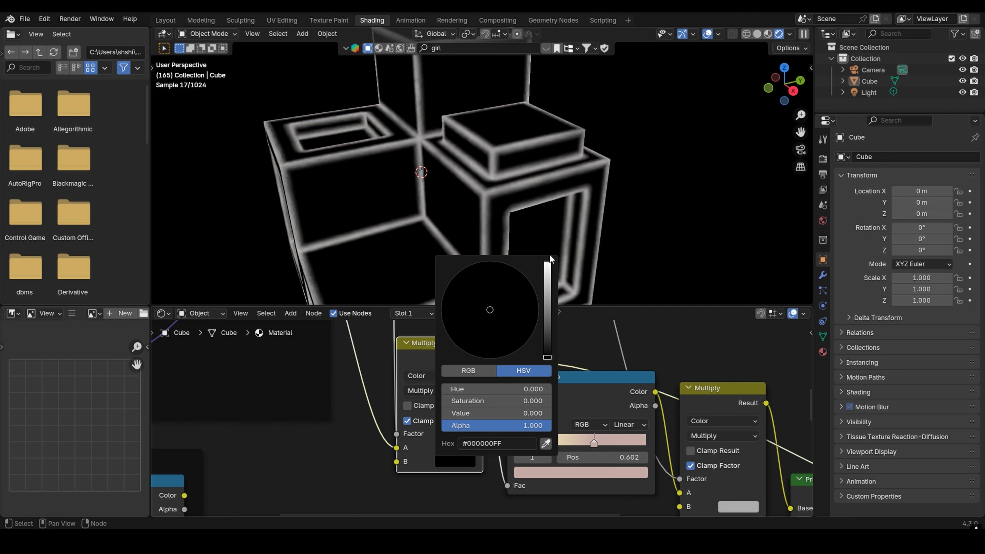
- Set the Noise Texture driving the first Multiply node's Factor to scale 34.900, detail 15.000 and roughness 0.680
{"action": "middle_click_drag", "start_coordinate": [398, 404], "coordinate": [433, 480]}
{"action": "scroll", "coordinate": [451, 397], "scroll_direction": "up", "scroll_amount": 1}
{"action": "scroll", "coordinate": [475, 407], "scroll_direction": "down", "scroll_amount": 3}
{"action": "middle_click_drag", "start_coordinate": [430, 413], "coordinate": [439, 488]}
{"action": "scroll", "coordinate": [415, 399], "scroll_direction": "up", "scroll_amount": 5}
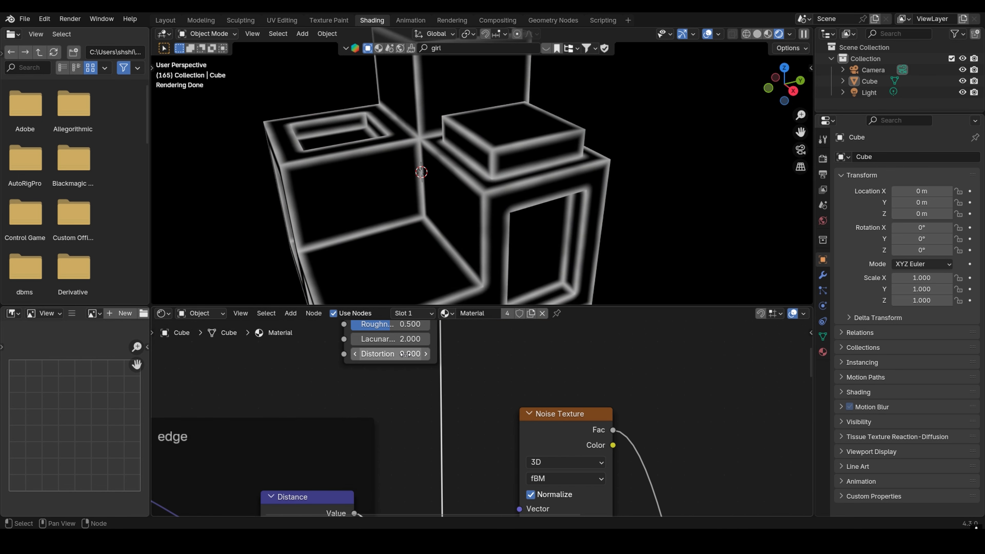
{"action": "middle_click_drag", "start_coordinate": [412, 350], "coordinate": [409, 409]}
{"action": "scroll", "coordinate": [396, 392], "scroll_direction": "up", "scroll_amount": 3}
{"action": "mouse_move", "coordinate": [374, 373]}
{"action": "left_mouse_down"}
{"action": "mouse_move", "coordinate": [391, 373]}
{"action": "mouse_move", "coordinate": [358, 373]}
{"action": "mouse_move", "coordinate": [391, 374]}
{"action": "left_mouse_up"}
{"action": "middle_click_drag", "start_coordinate": [375, 363], "coordinate": [369, 381]}
{"action": "left_click_drag", "start_coordinate": [355, 370], "coordinate": [466, 354]}
{"action": "scroll", "coordinate": [515, 164], "scroll_direction": "up", "scroll_amount": 3}
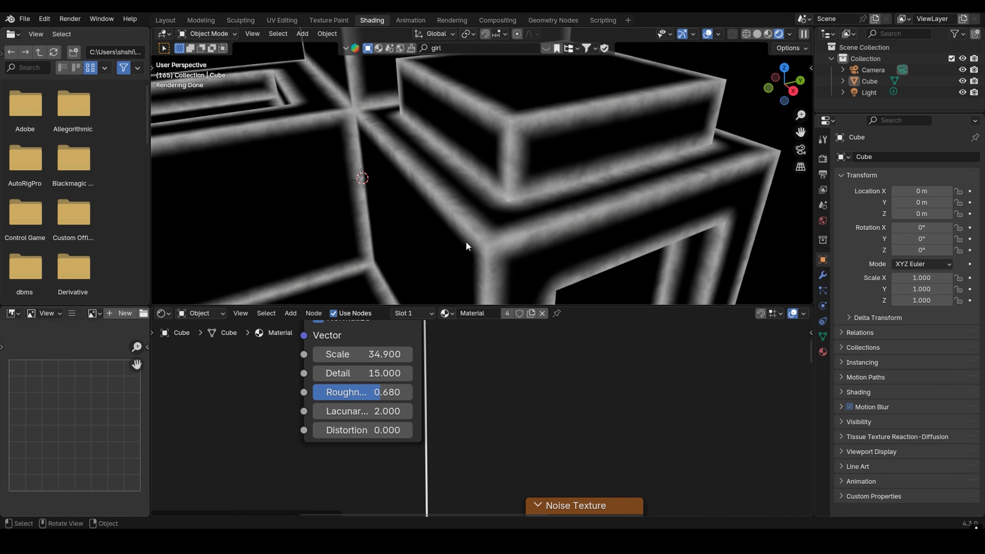
- Link the Principled BSDF's output back to the Material Output's Surface
{"action": "scroll", "coordinate": [465, 349], "scroll_direction": "down", "scroll_amount": 8}
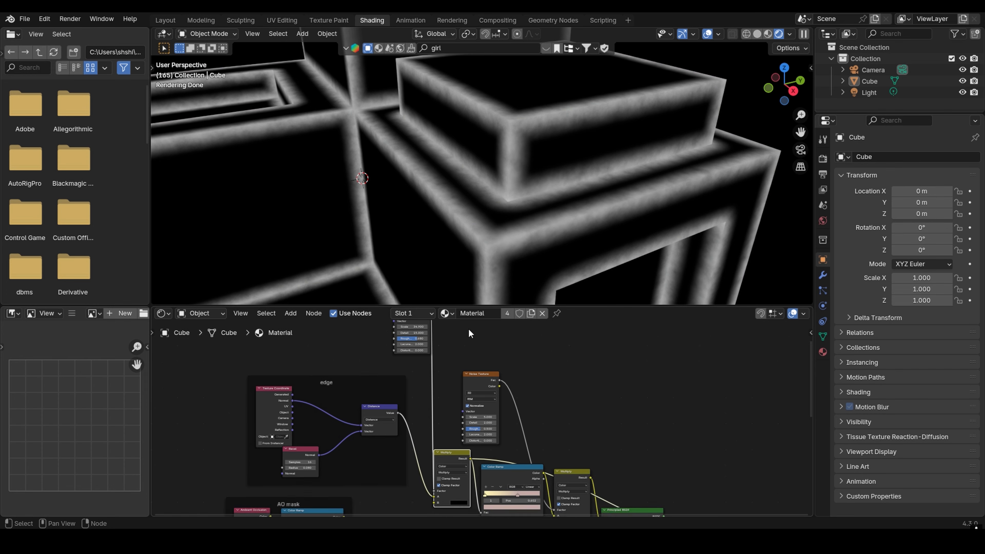
{"action": "middle_click_drag", "start_coordinate": [497, 441], "coordinate": [455, 399]}
{"action": "scroll", "coordinate": [456, 399], "scroll_direction": "up", "scroll_amount": 6}
{"action": "middle_click_drag", "start_coordinate": [535, 438], "coordinate": [487, 399]}
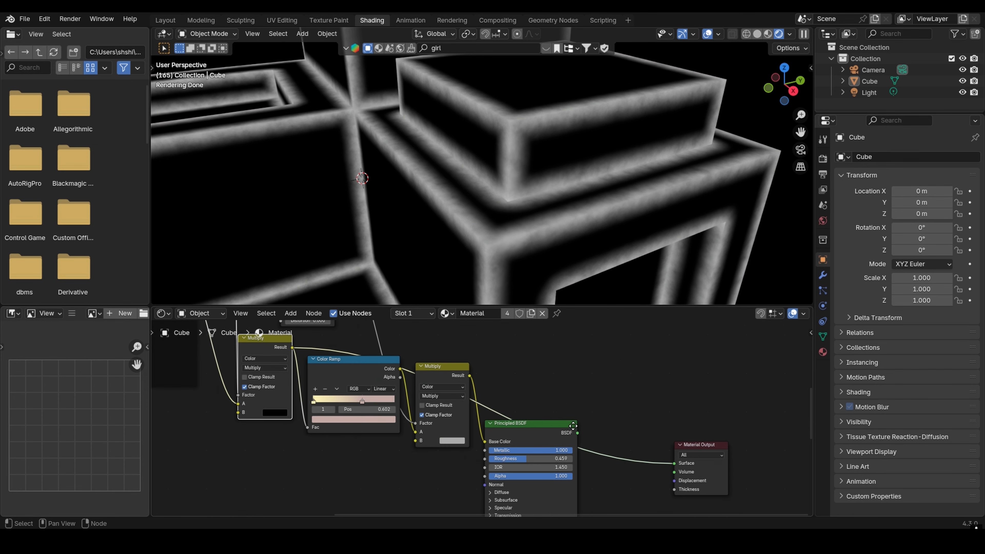
{"action": "middle_click_drag", "start_coordinate": [574, 429], "coordinate": [572, 420]}
{"action": "left_click_drag", "start_coordinate": [673, 454], "coordinate": [660, 433]}
{"action": "left_click_drag", "start_coordinate": [575, 423], "coordinate": [671, 453]}
{"action": "scroll", "coordinate": [458, 196], "scroll_direction": "down", "scroll_amount": 6}
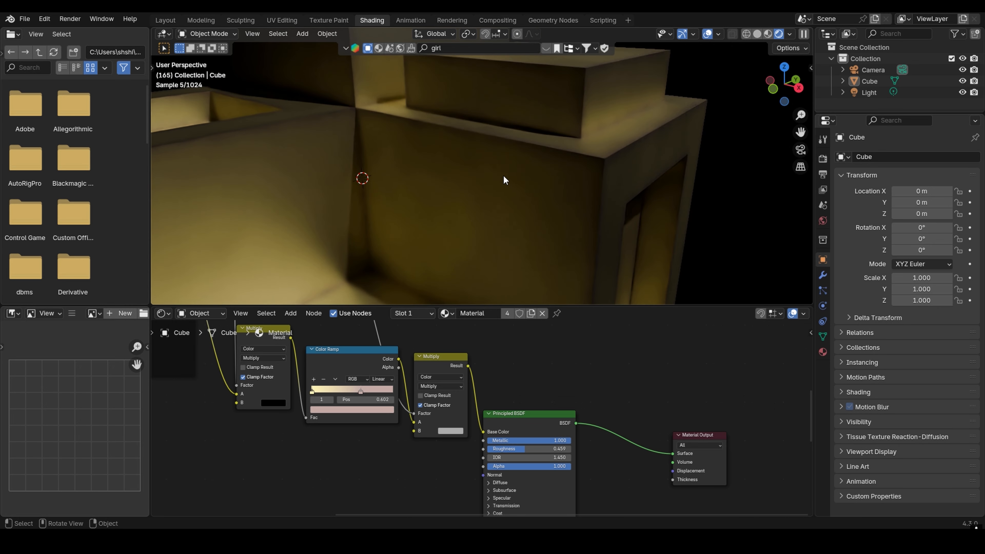
- Darken the Color Ramp's pink stop at position 0.602 to a dull mauve-brown and check it on the model
{"action": "scroll", "coordinate": [420, 365], "scroll_direction": "up", "scroll_amount": 2}
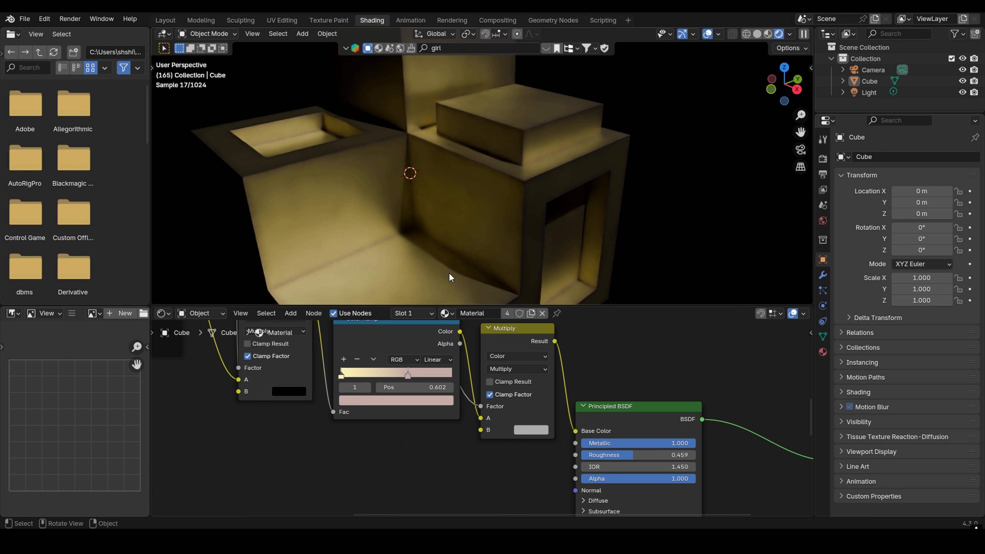
{"action": "left_click", "coordinate": [412, 400]}
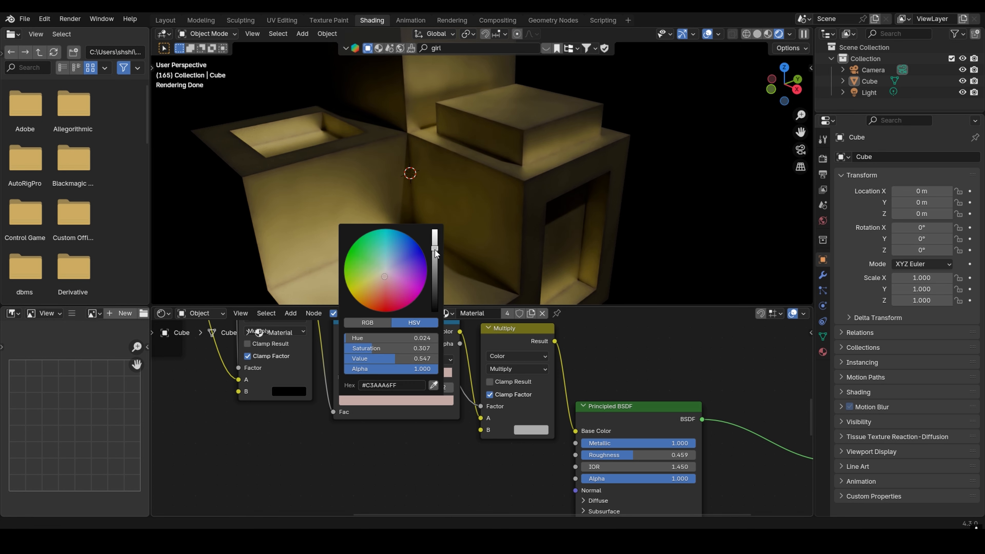
{"action": "left_click_drag", "start_coordinate": [435, 251], "coordinate": [434, 275]}
{"action": "middle_click_drag", "start_coordinate": [535, 190], "coordinate": [516, 192]}
{"action": "scroll", "coordinate": [484, 204], "scroll_direction": "up", "scroll_amount": 2}
{"action": "middle_click_drag", "start_coordinate": [508, 202], "coordinate": [453, 225]}
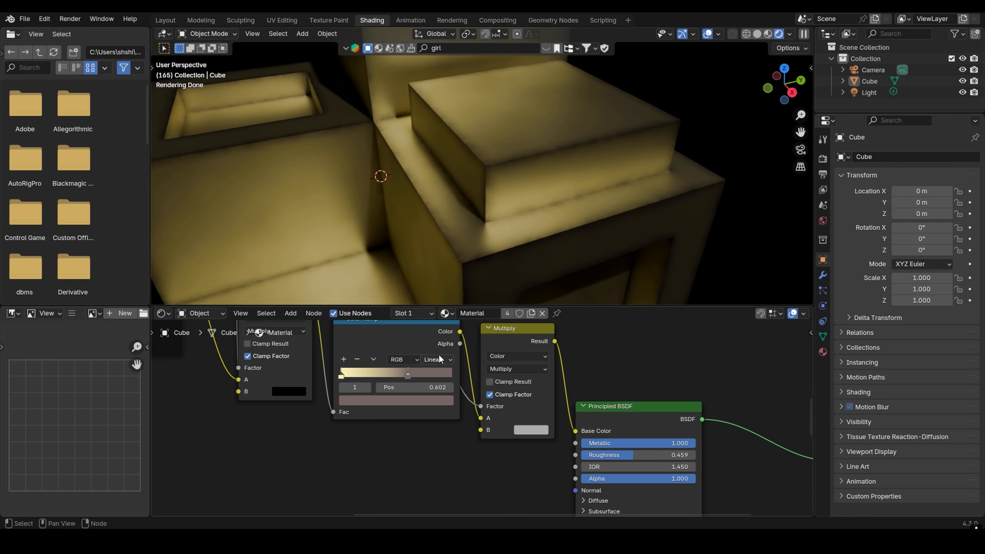
- Add a Bump node below the Color Ramp, fed from the first Multiply node's Result into its Height
{"action": "scroll", "coordinate": [439, 354], "scroll_direction": "down", "scroll_amount": 4}
{"action": "middle_click_drag", "start_coordinate": [469, 393], "coordinate": [445, 373]}
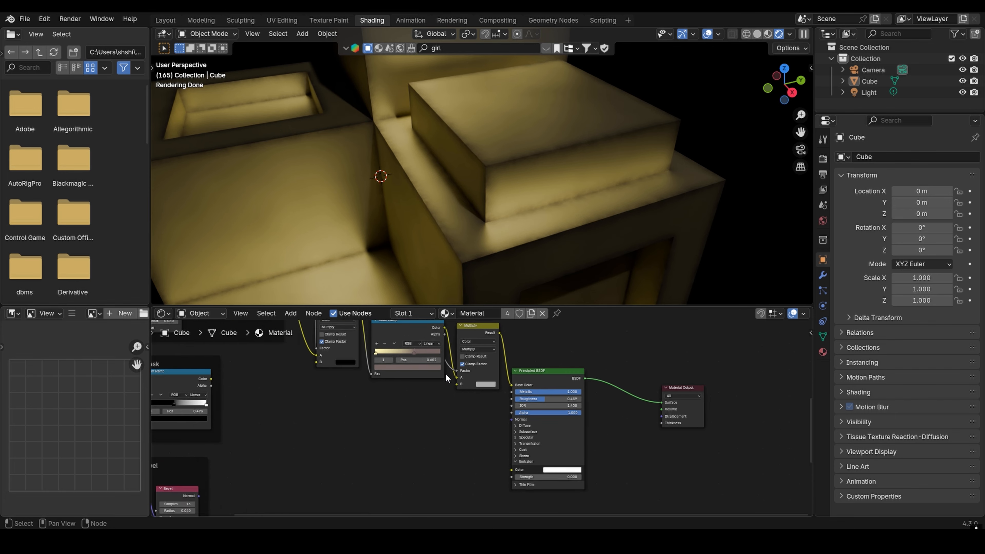
{"action": "scroll", "coordinate": [490, 357], "scroll_direction": "up", "scroll_amount": 1}
{"action": "scroll", "coordinate": [403, 377], "scroll_direction": "down", "scroll_amount": 1}
{"action": "mouse_move", "coordinate": [403, 378]}
{"action": "middle_mouse_down"}
{"action": "mouse_move", "coordinate": [418, 377]}
{"action": "mouse_move", "coordinate": [404, 365]}
{"action": "middle_mouse_up"}
{"action": "left_click_drag", "start_coordinate": [399, 360], "coordinate": [409, 462]}
{"action": "type", "text": "bum"}
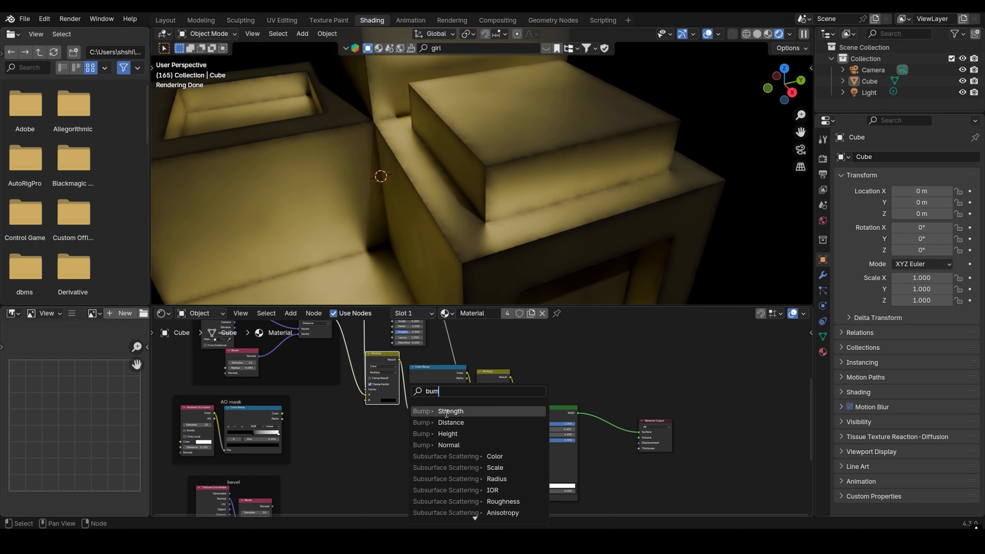
{"action": "left_click", "coordinate": [437, 446]}
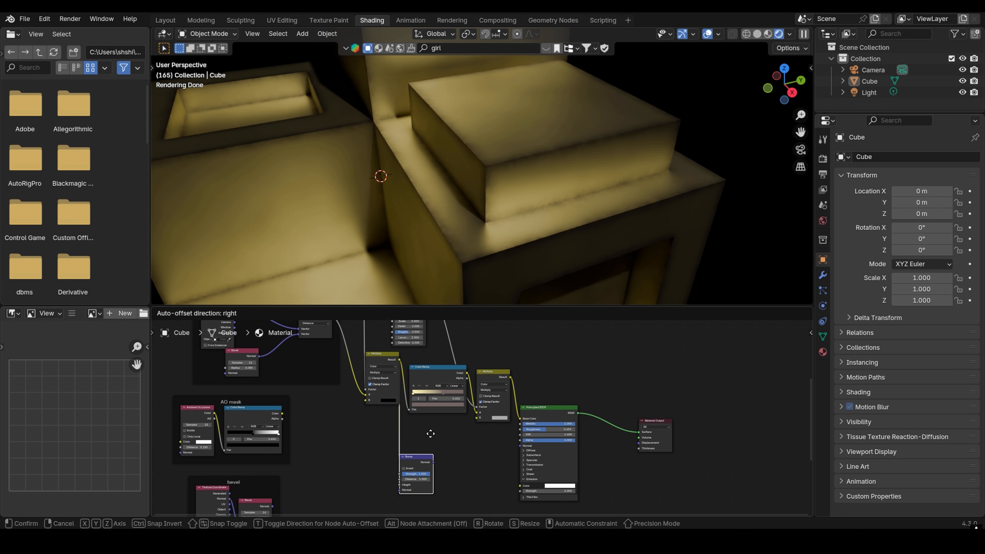
{"action": "left_click", "coordinate": [442, 417]}
- Link the Bump node's Normal output to the Principled BSDF's Normal and set the bump Strength to 0.083
{"action": "scroll", "coordinate": [432, 439], "scroll_direction": "up", "scroll_amount": 2}
{"action": "scroll", "coordinate": [432, 439], "scroll_direction": "up", "scroll_amount": 2}
{"action": "middle_click_drag", "start_coordinate": [433, 439], "coordinate": [409, 388]}
{"action": "left_click_drag", "start_coordinate": [407, 415], "coordinate": [407, 416]}
{"action": "left_click_drag", "start_coordinate": [524, 414], "coordinate": [524, 413]}
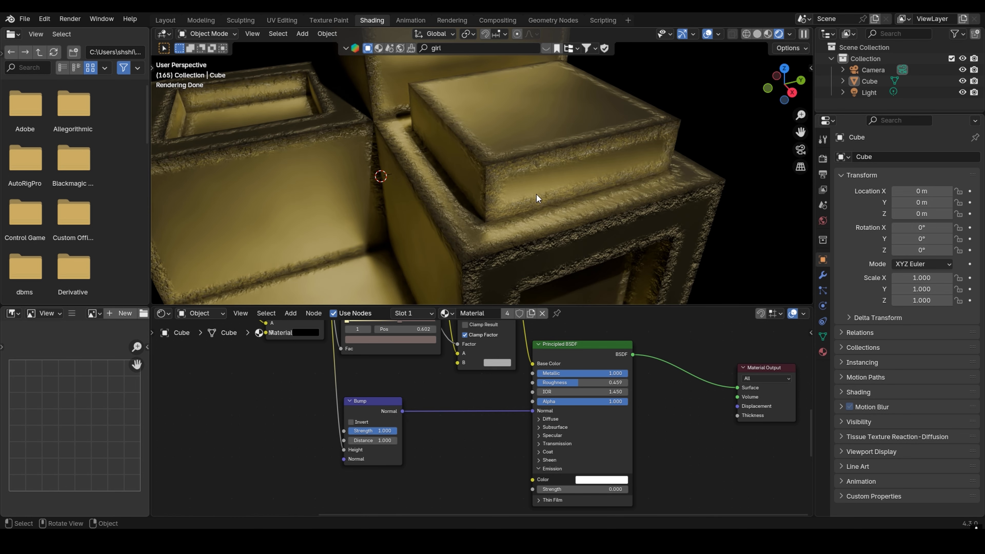
{"action": "scroll", "coordinate": [423, 436], "scroll_direction": "up", "scroll_amount": 2}
{"action": "left_click_drag", "start_coordinate": [441, 424], "coordinate": [386, 424]}
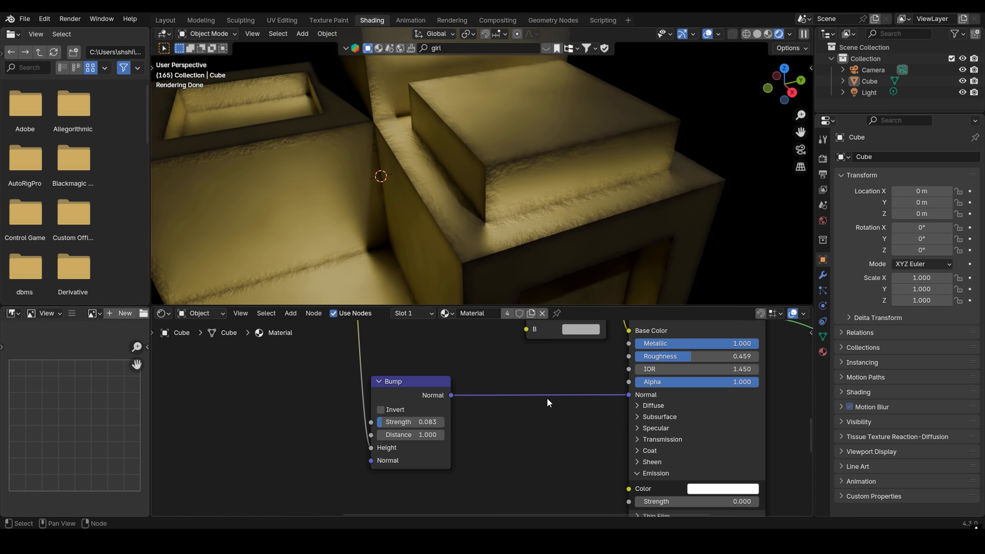
- Duplicate the Bump node onto its link to the Principled BSDF and feed the second Multiply's Noise Texture into the copy's Height
{"action": "scroll", "coordinate": [543, 384], "scroll_direction": "down", "scroll_amount": 3}
{"action": "key", "text": "shift+d"}
{"action": "left_click", "coordinate": [486, 395]}
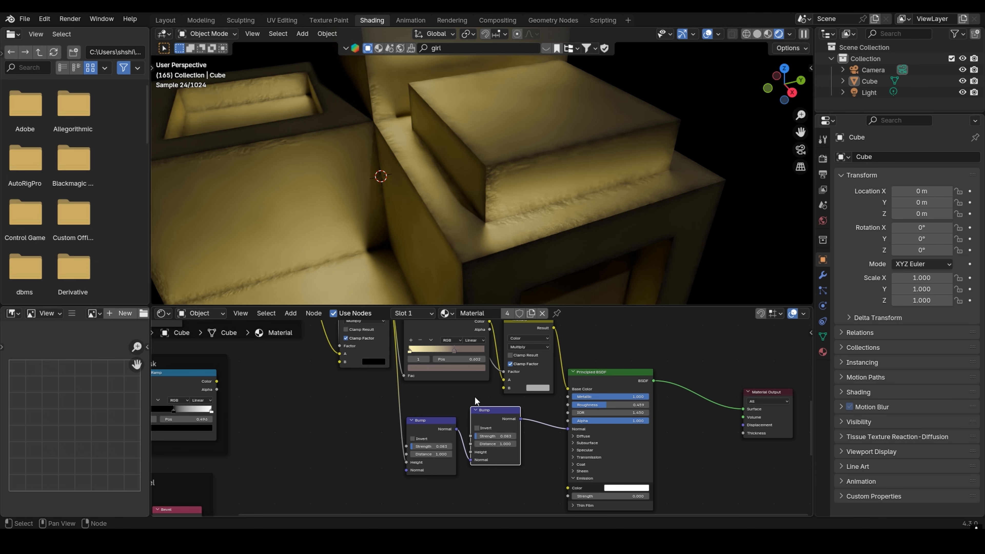
{"action": "scroll", "coordinate": [438, 415], "scroll_direction": "down", "scroll_amount": 3}
{"action": "left_click_drag", "start_coordinate": [439, 349], "coordinate": [467, 468]}
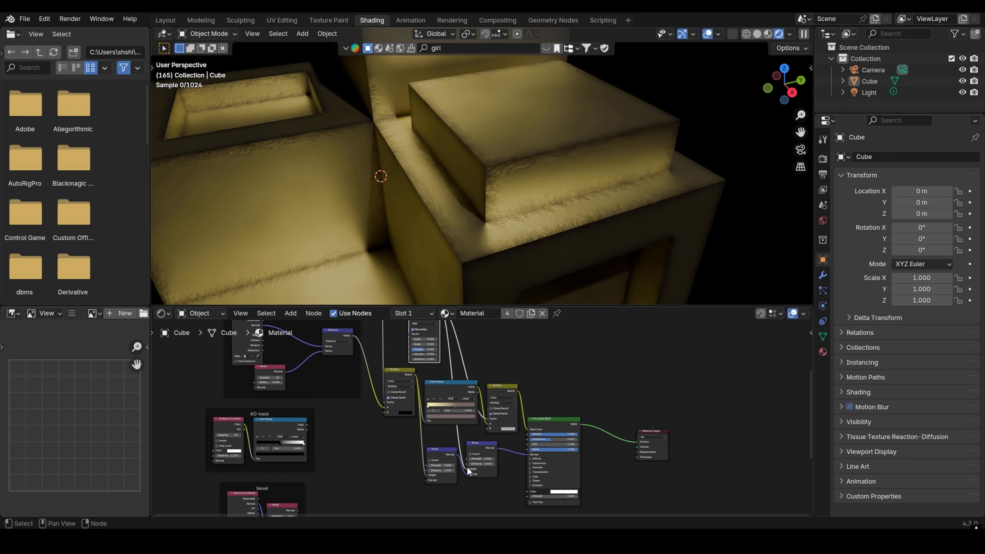
- Set the Noise Texture feeding the second Bump node to detail 4.800 and roughness 1.000
{"action": "middle_click_drag", "start_coordinate": [480, 424], "coordinate": [473, 389]}
{"action": "scroll", "coordinate": [444, 419], "scroll_direction": "up", "scroll_amount": 4}
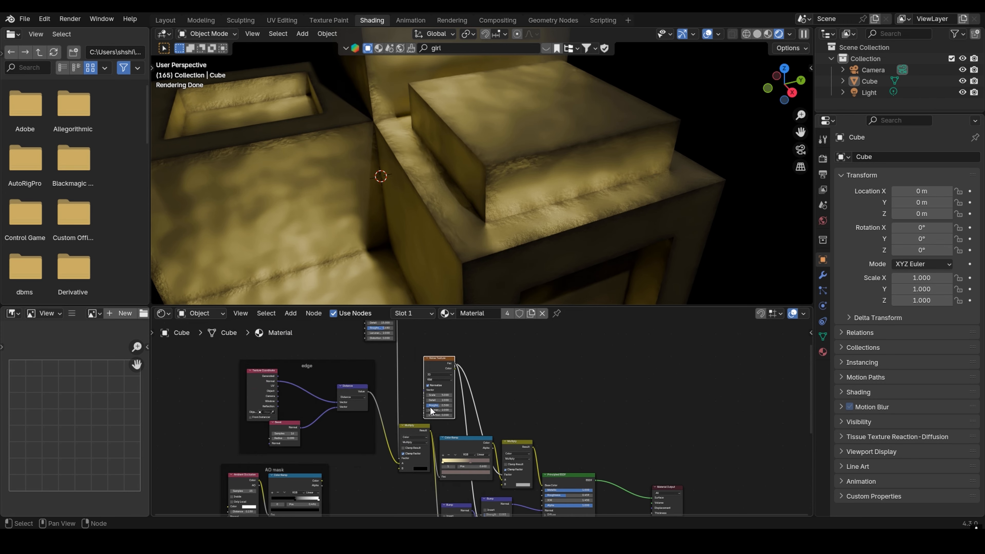
{"action": "left_click_drag", "start_coordinate": [371, 388], "coordinate": [400, 375]}
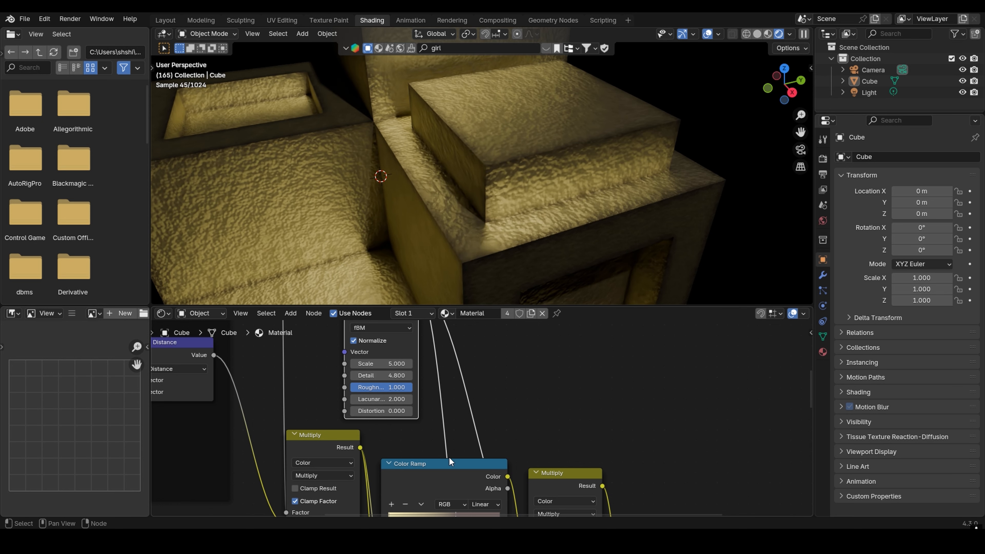
- Lower the second Bump node's Strength to 0.000 and check the surface from several angles
{"action": "middle_click_drag", "start_coordinate": [450, 458], "coordinate": [458, 322]}
{"action": "middle_click_drag", "start_coordinate": [506, 489], "coordinate": [475, 407]}
{"action": "scroll", "coordinate": [475, 407], "scroll_direction": "up", "scroll_amount": 4}
{"action": "left_click_drag", "start_coordinate": [469, 429], "coordinate": [452, 430]}
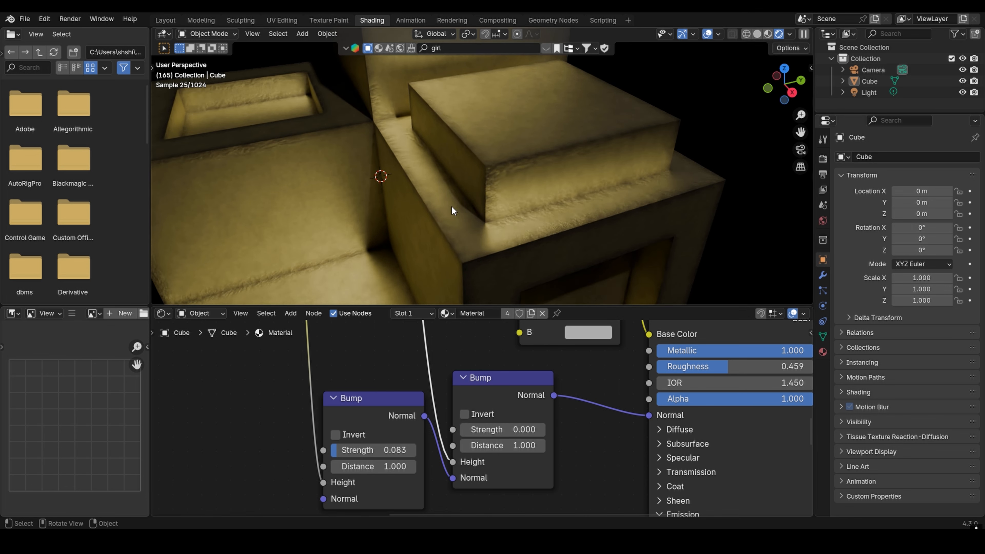
{"action": "middle_click_drag", "start_coordinate": [416, 203], "coordinate": [508, 211]}
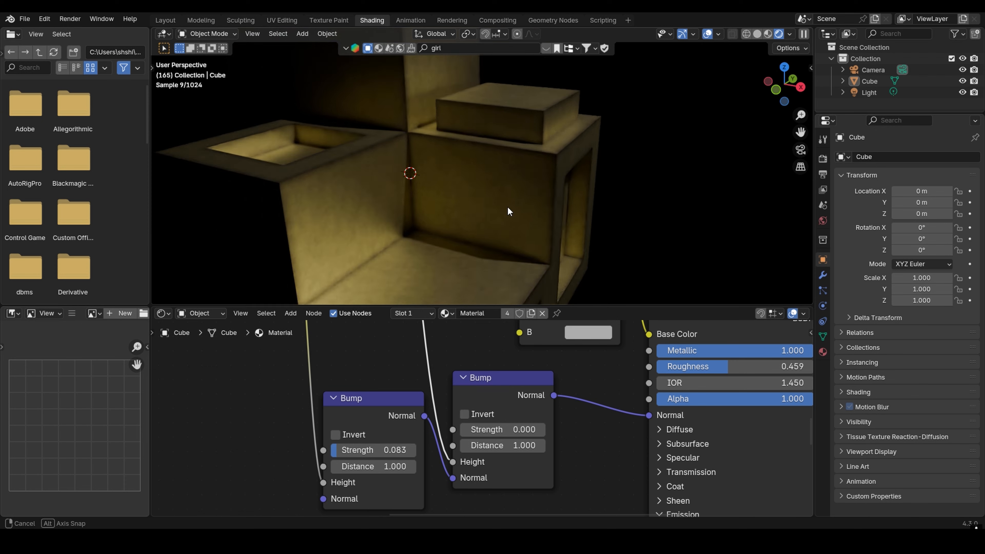
{"action": "middle_click_drag", "start_coordinate": [407, 211], "coordinate": [465, 157]}
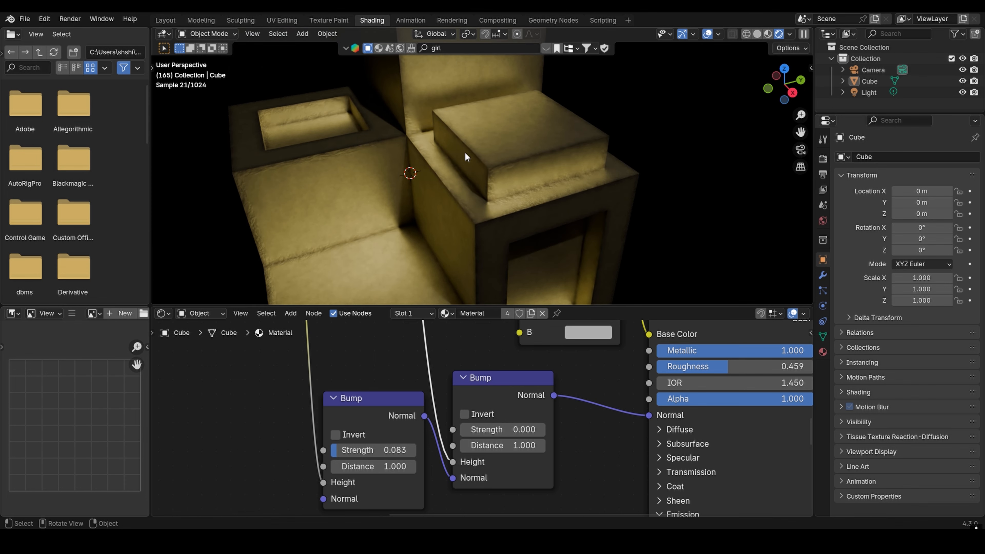
{"action": "scroll", "coordinate": [546, 392], "scroll_direction": "down", "scroll_amount": 4}
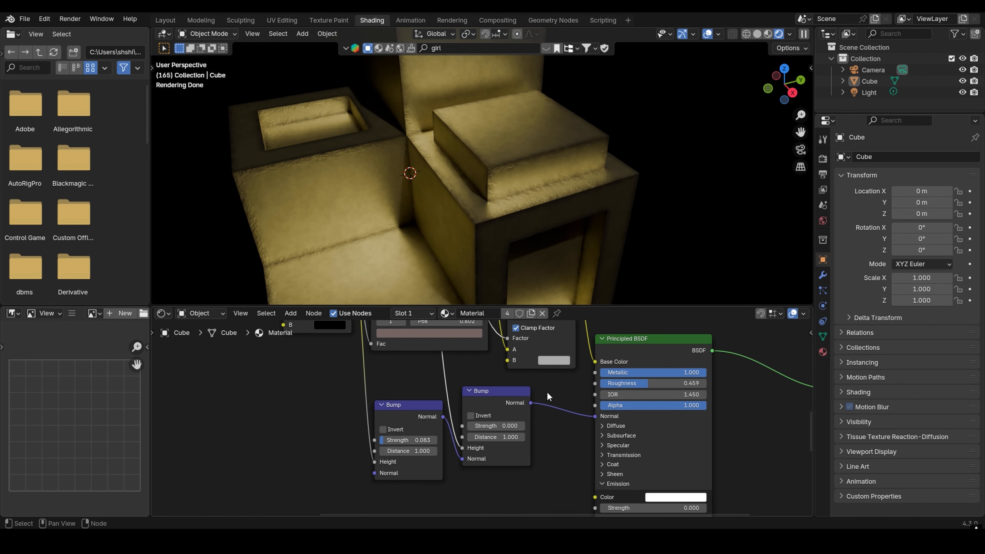
{"action": "scroll", "coordinate": [534, 406], "scroll_direction": "up", "scroll_amount": 3}
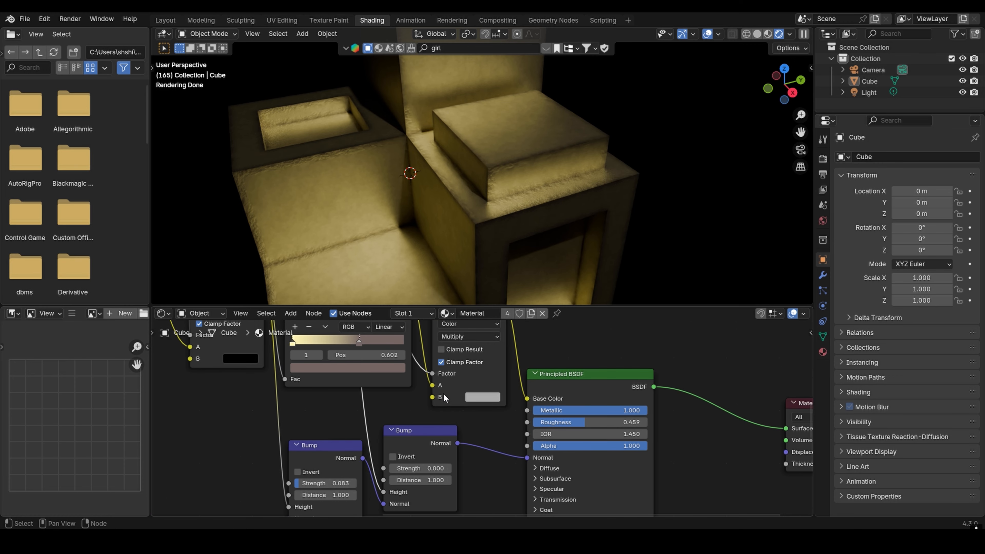
{"action": "middle_click_drag", "start_coordinate": [493, 393], "coordinate": [478, 447]}
{"action": "left_click_drag", "start_coordinate": [491, 363], "coordinate": [488, 416]}
{"action": "left_click_drag", "start_coordinate": [500, 474], "coordinate": [500, 474]}
{"action": "middle_click_drag", "start_coordinate": [522, 180], "coordinate": [538, 218]}
{"action": "middle_click_drag", "start_coordinate": [519, 441], "coordinate": [514, 404]}
{"action": "mouse_move", "coordinate": [507, 429]}
{"action": "left_mouse_down"}
{"action": "mouse_move", "coordinate": [495, 406]}
{"action": "mouse_move", "coordinate": [520, 440]}
{"action": "mouse_move", "coordinate": [503, 435]}
{"action": "left_mouse_up"}
{"action": "scroll", "coordinate": [514, 376], "scroll_direction": "down", "scroll_amount": 3}
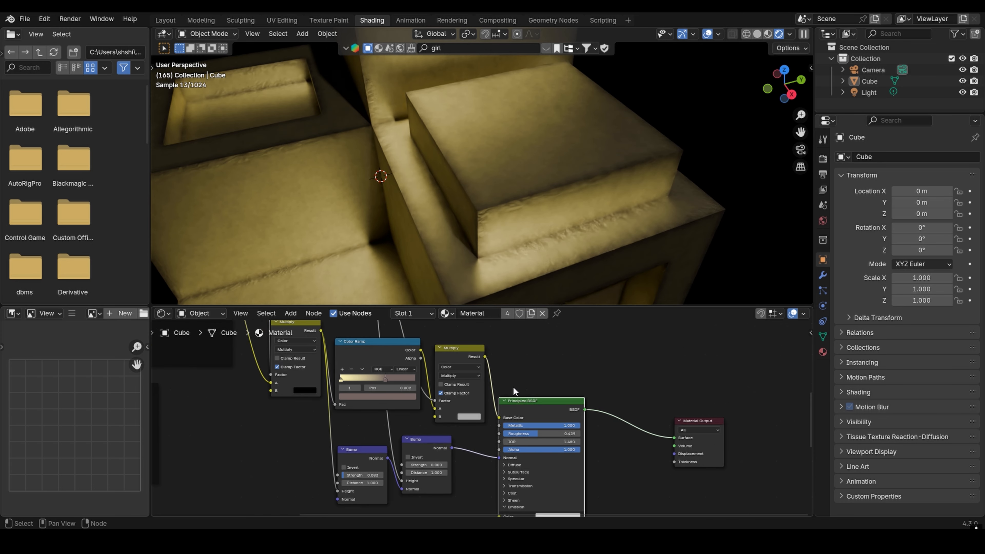
- Duplicate the Principled BSDF node and place the copy below the original
{"action": "scroll", "coordinate": [477, 463], "scroll_direction": "down", "scroll_amount": 6}
{"action": "middle_click_drag", "start_coordinate": [478, 463], "coordinate": [505, 427]}
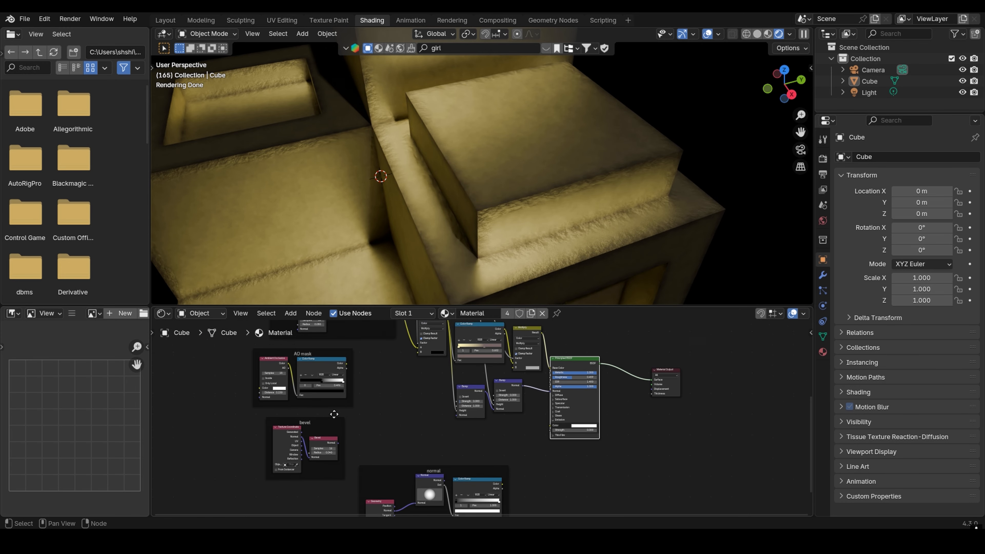
{"action": "middle_click_drag", "start_coordinate": [335, 401], "coordinate": [338, 439]}
{"action": "scroll", "coordinate": [338, 439], "scroll_direction": "up", "scroll_amount": 3}
{"action": "left_click_drag", "start_coordinate": [310, 393], "coordinate": [393, 470]}
{"action": "key", "text": "Escape"}
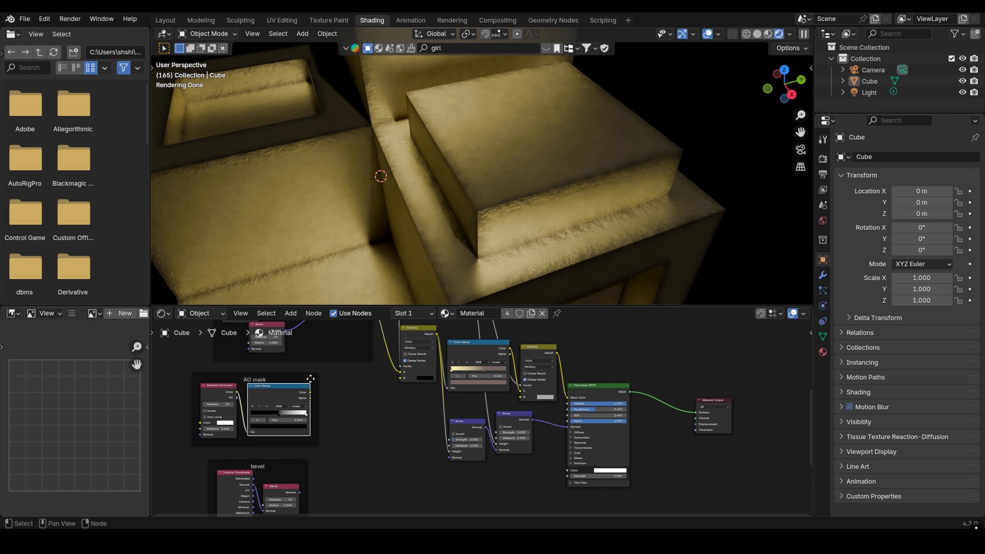
{"action": "scroll", "coordinate": [348, 409], "scroll_direction": "down", "scroll_amount": 2}
{"action": "left_click", "coordinate": [557, 401]}
{"action": "key", "text": "shift+d"}
{"action": "left_click", "coordinate": [560, 474]}
- Link the AO mask's Color Ramp to the duplicate Principled BSDF's Base Color, and that shader to the Material Output's Surface
{"action": "middle_click_drag", "start_coordinate": [293, 380], "coordinate": [272, 347]}
{"action": "scroll", "coordinate": [271, 348], "scroll_direction": "up", "scroll_amount": 1}
{"action": "left_click_drag", "start_coordinate": [308, 354], "coordinate": [535, 452]}
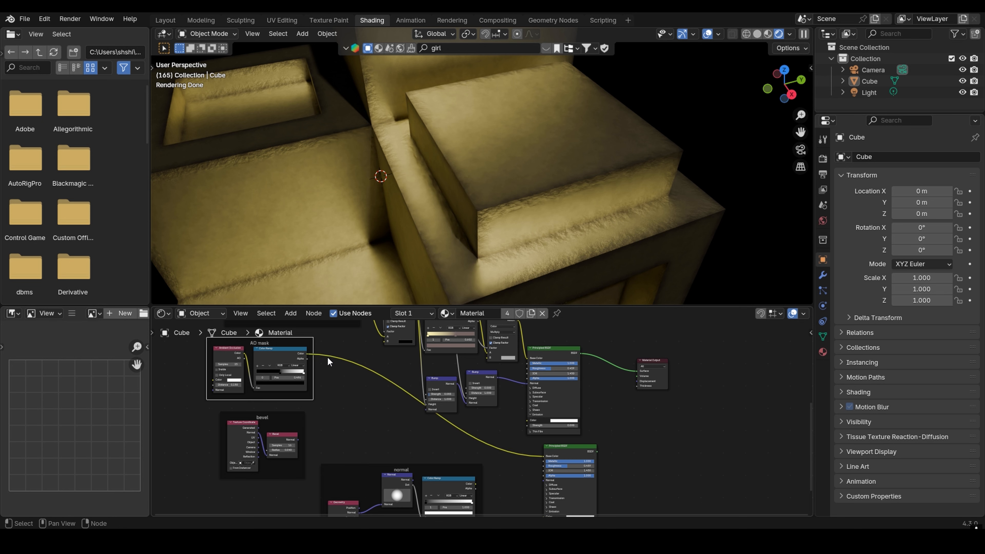
{"action": "scroll", "coordinate": [302, 361], "scroll_direction": "up", "scroll_amount": 2}
{"action": "left_click_drag", "start_coordinate": [606, 454], "coordinate": [627, 408]}
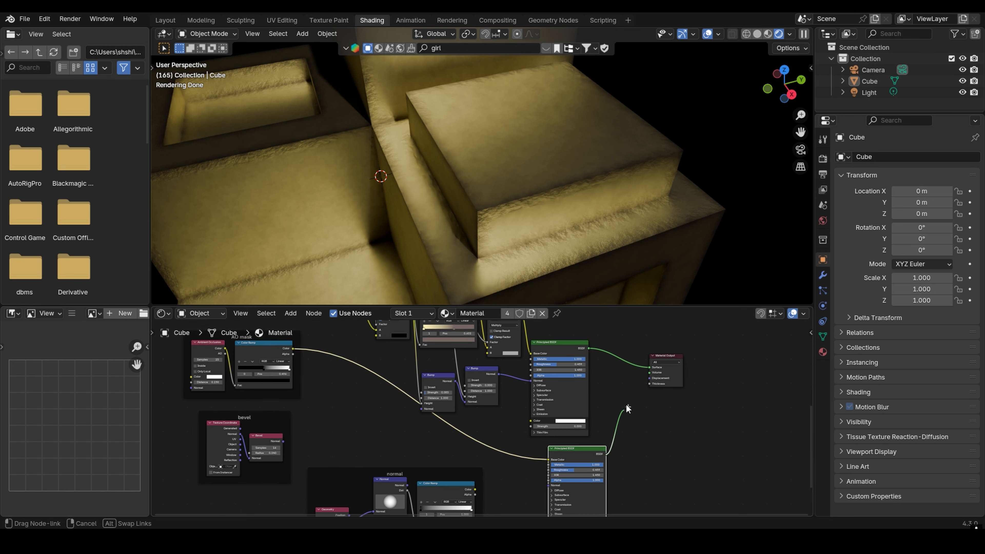
{"action": "left_click_drag", "start_coordinate": [648, 366], "coordinate": [649, 368]}
- Duplicate the gold Color Ramp and insert the copy between the AO mask and the duplicate Principled BSDF's Base Color
{"action": "mouse_move", "coordinate": [426, 460]}
{"action": "middle_mouse_down"}
{"action": "mouse_move", "coordinate": [415, 415]}
{"action": "mouse_move", "coordinate": [427, 452]}
{"action": "middle_mouse_up"}
{"action": "scroll", "coordinate": [420, 442], "scroll_direction": "up", "scroll_amount": 1}
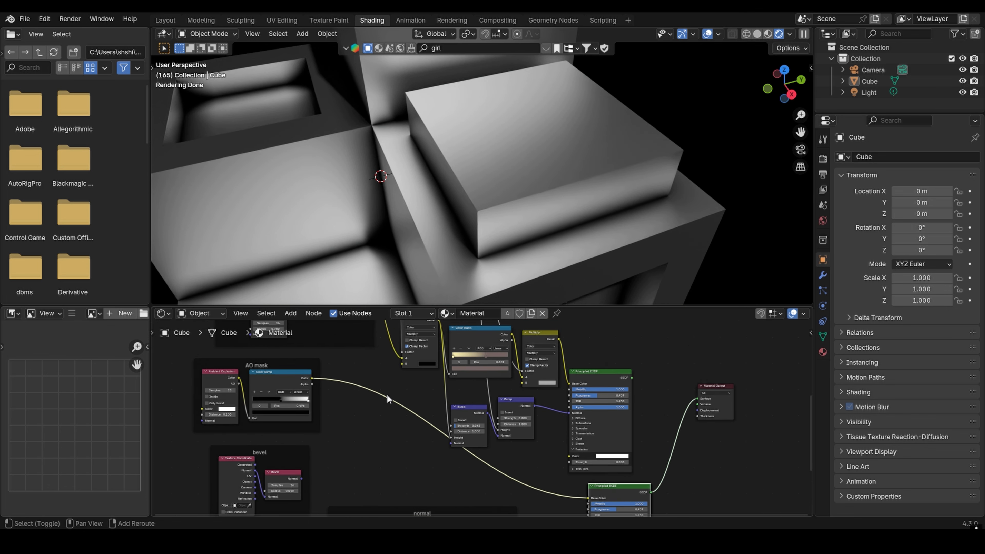
{"action": "middle_click_drag", "start_coordinate": [435, 397], "coordinate": [365, 384]}
{"action": "left_click", "coordinate": [454, 381]}
{"action": "key", "text": "shift+d"}
{"action": "left_click", "coordinate": [387, 443]}
{"action": "middle_click_drag", "start_coordinate": [489, 434], "coordinate": [497, 410]}
{"action": "left_click_drag", "start_coordinate": [374, 360], "coordinate": [376, 419]}
- Reverse the new Color Ramp's stops, placing the yellow stop at position 1.000 and the brown stop at 0.266
{"action": "middle_click_drag", "start_coordinate": [422, 412], "coordinate": [524, 388]}
{"action": "scroll", "coordinate": [481, 400], "scroll_direction": "up", "scroll_amount": 9}
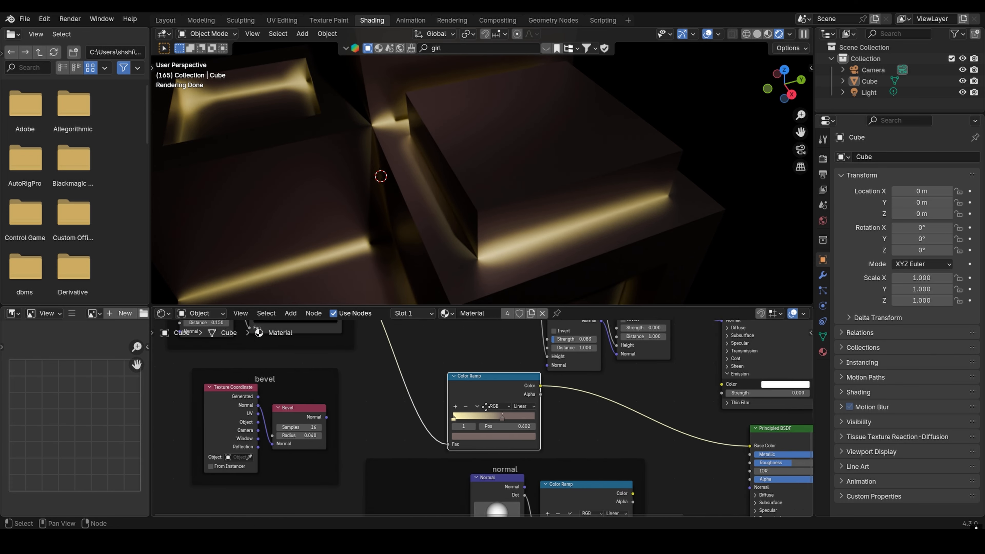
{"action": "left_click_drag", "start_coordinate": [467, 421], "coordinate": [469, 420]}
{"action": "mouse_move", "coordinate": [474, 422]}
{"action": "left_mouse_down"}
{"action": "mouse_move", "coordinate": [568, 421]}
{"action": "mouse_move", "coordinate": [458, 419]}
{"action": "left_mouse_up"}
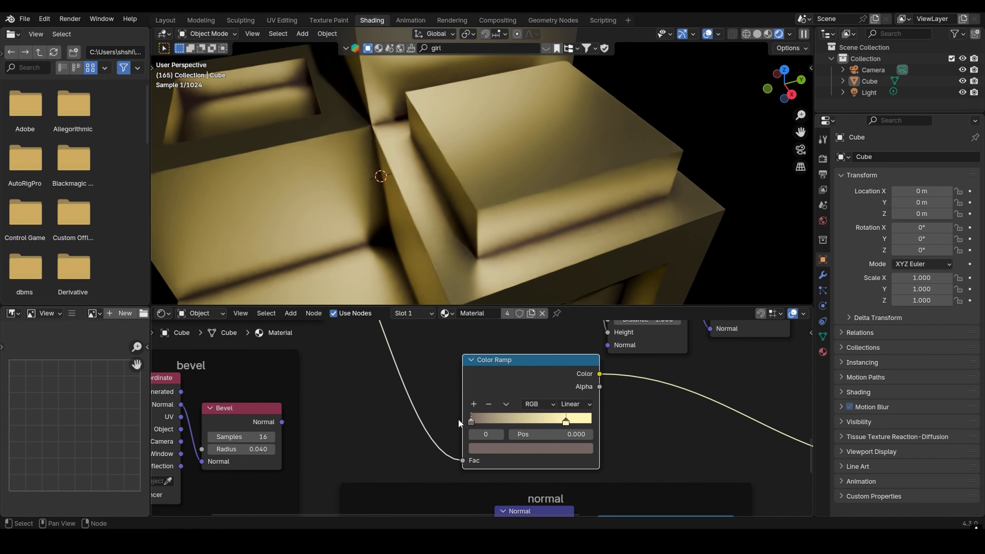
{"action": "left_click_drag", "start_coordinate": [565, 421], "coordinate": [598, 422]}
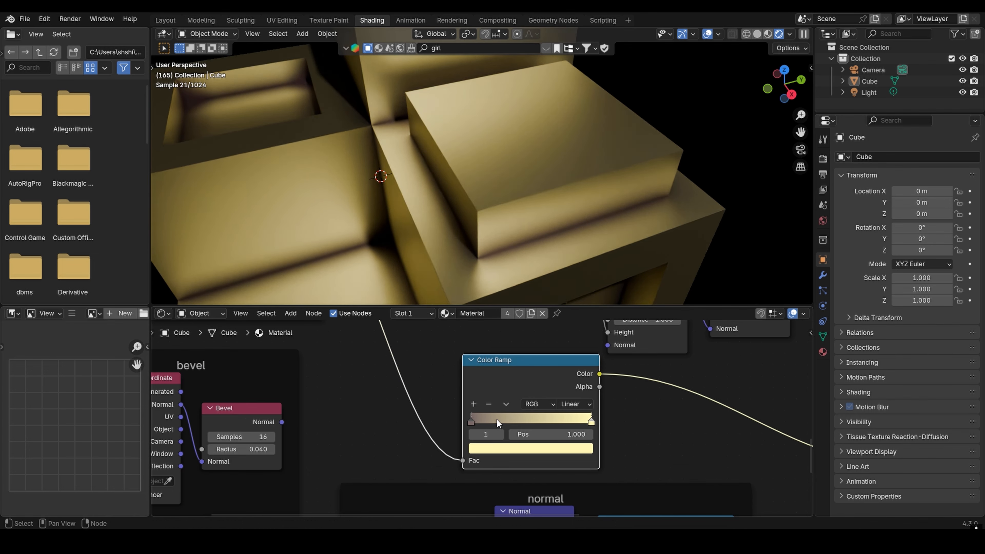
{"action": "left_click_drag", "start_coordinate": [474, 420], "coordinate": [503, 418]}
{"action": "middle_click_drag", "start_coordinate": [465, 205], "coordinate": [465, 244]}
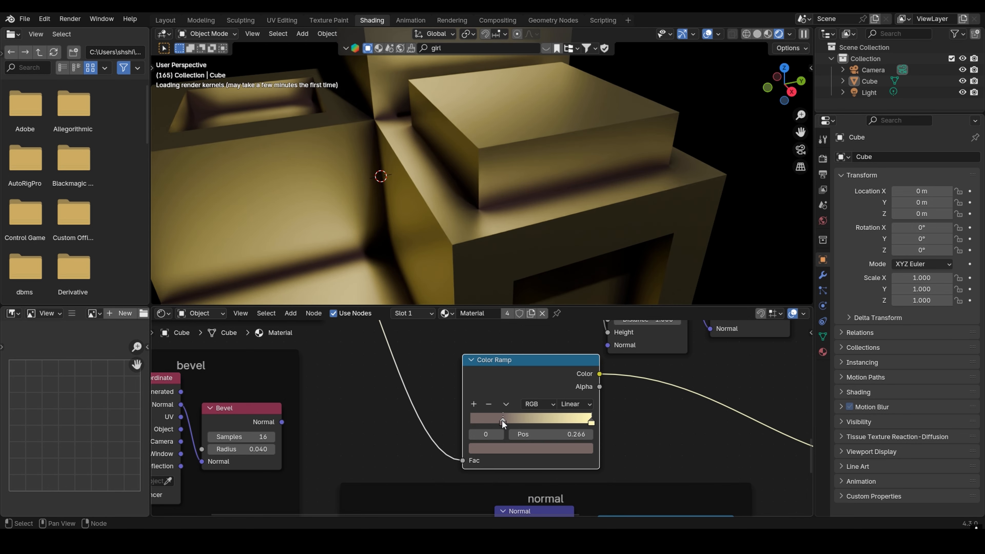
- Recolour the new Color Ramp's brown stop to light tan #C2AB8E and move it to position 0.414
{"action": "left_click", "coordinate": [507, 450]}
{"action": "left_click_drag", "start_coordinate": [573, 310], "coordinate": [574, 287]}
{"action": "left_click_drag", "start_coordinate": [521, 315], "coordinate": [512, 317]}
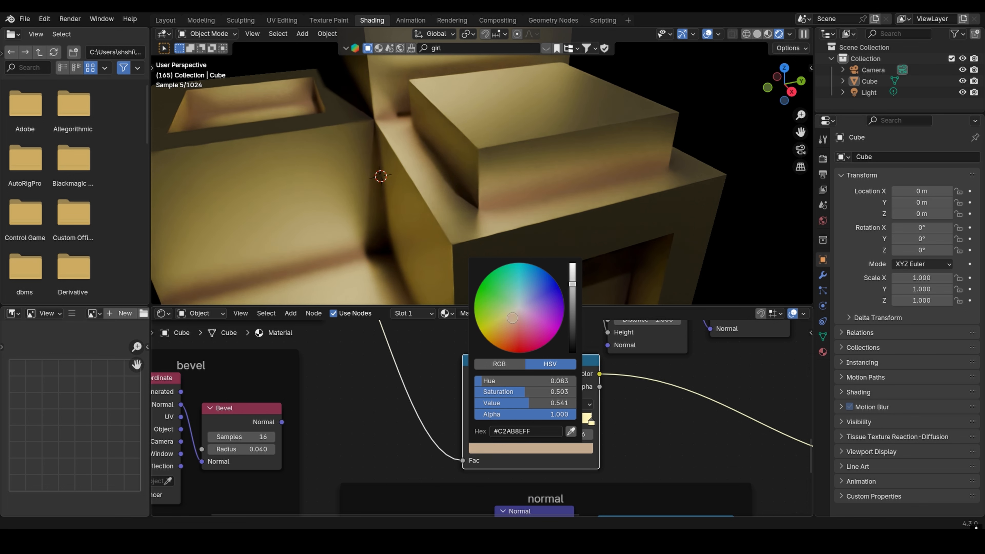
{"action": "left_click_drag", "start_coordinate": [512, 417], "coordinate": [520, 418]}
{"action": "scroll", "coordinate": [458, 238], "scroll_direction": "down", "scroll_amount": 2}
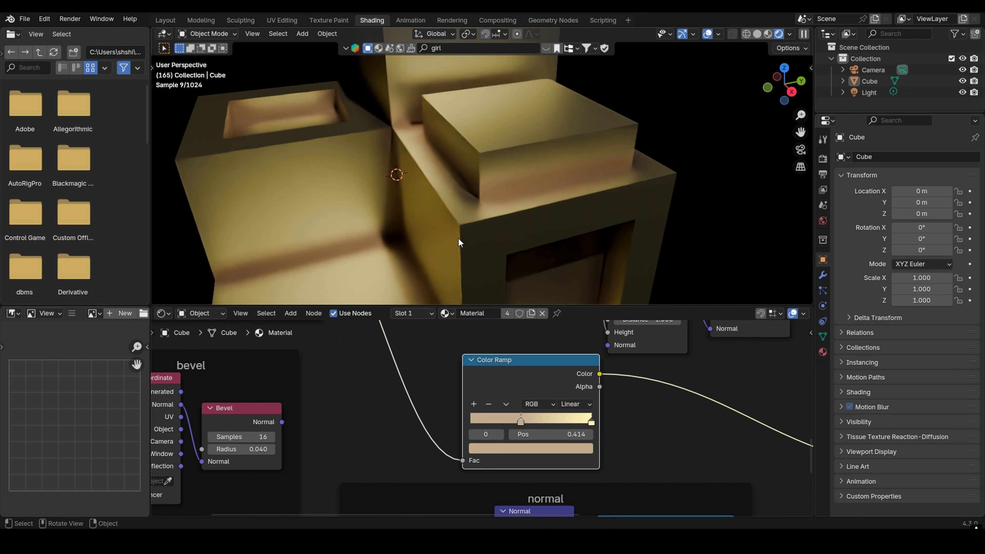
- Insert a Mix Color node between the new Color Ramp and the duplicate Principled BSDF's Base Color
{"action": "scroll", "coordinate": [473, 419], "scroll_direction": "down", "scroll_amount": 6}
{"action": "middle_click_drag", "start_coordinate": [291, 409], "coordinate": [431, 371]}
{"action": "middle_click_drag", "start_coordinate": [496, 365], "coordinate": [464, 351]}
{"action": "key", "text": "shift+a"}
{"action": "left_click", "coordinate": [463, 351]}
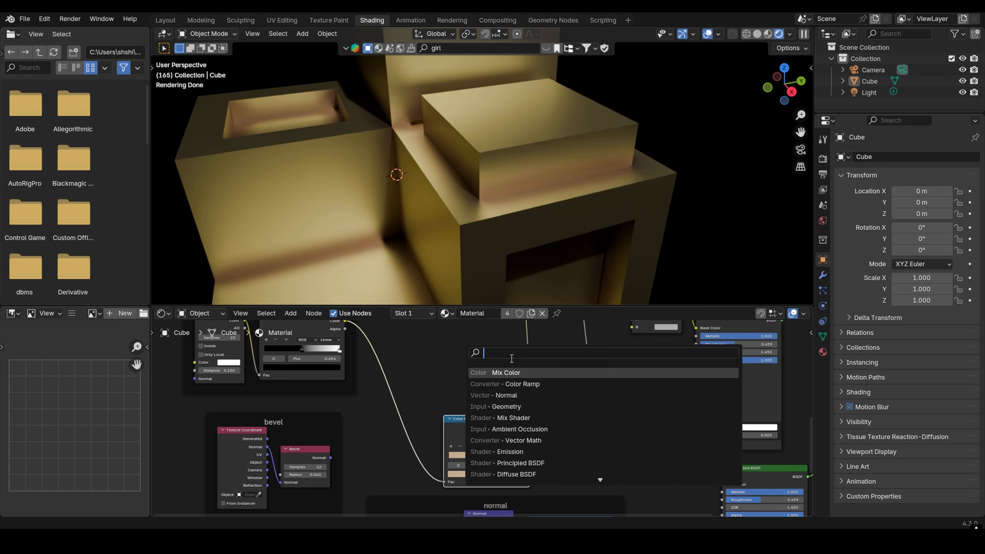
{"action": "left_click", "coordinate": [522, 375]}
{"action": "left_click", "coordinate": [593, 422]}
{"action": "middle_click_drag", "start_coordinate": [592, 422], "coordinate": [560, 421]}
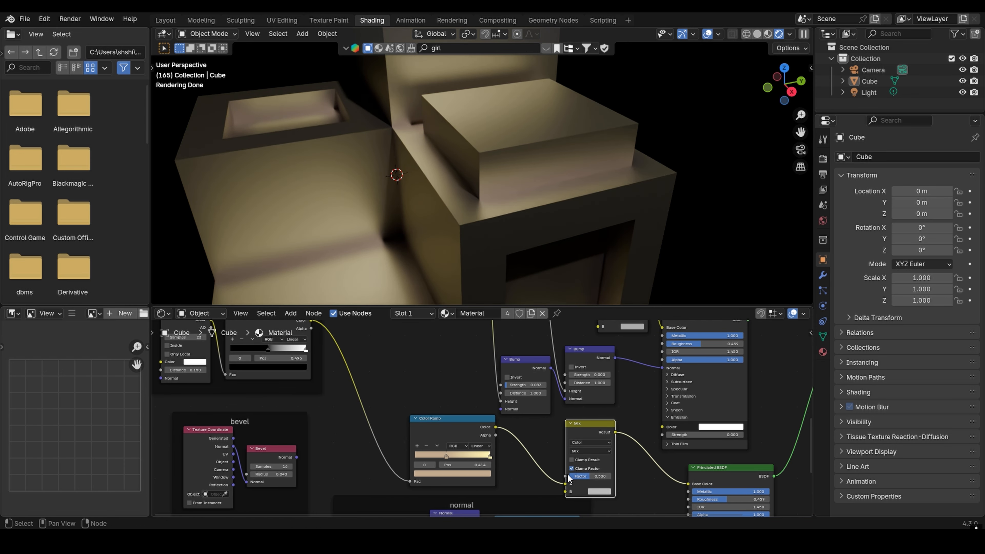
- Add a Noise Texture feeding its Fac output into the Mix node's Factor, placed above the Color Ramp
{"action": "left_click_drag", "start_coordinate": [569, 478], "coordinate": [443, 326]}
{"action": "left_click", "coordinate": [388, 339]}
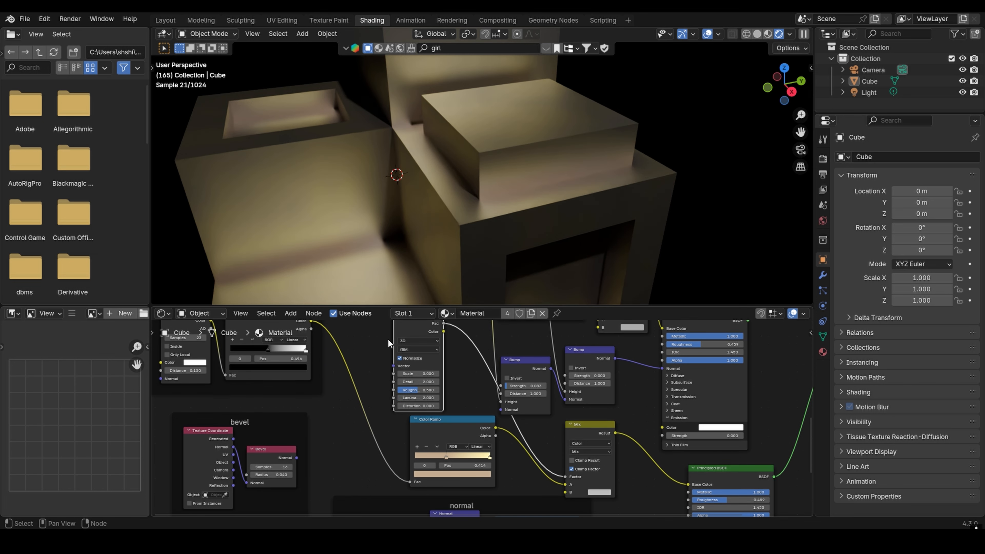
{"action": "middle_click_drag", "start_coordinate": [388, 339], "coordinate": [371, 310]}
- Set the Mix node's blending mode to Multiply and darken its B colour to a mid grey
{"action": "left_click", "coordinate": [582, 465]}
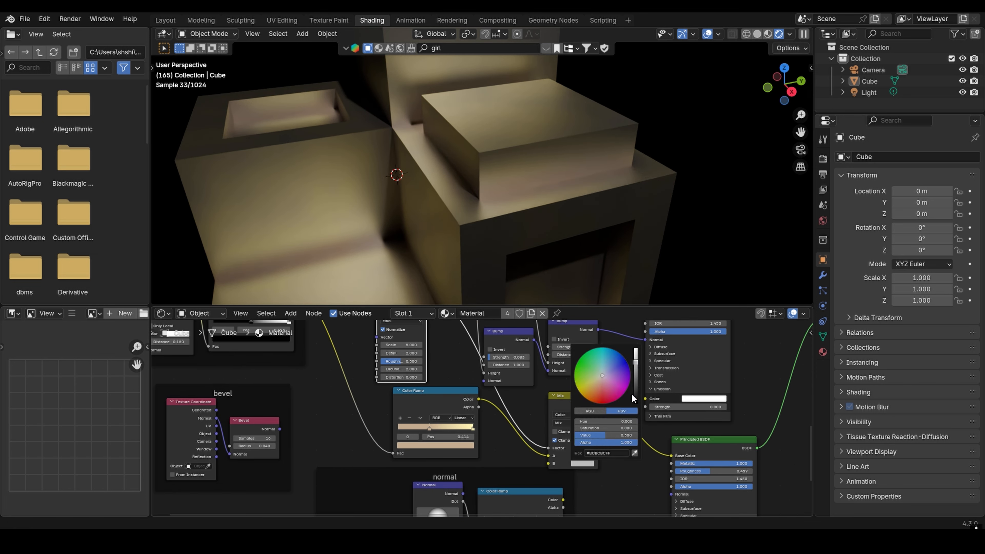
{"action": "left_click", "coordinate": [570, 423]}
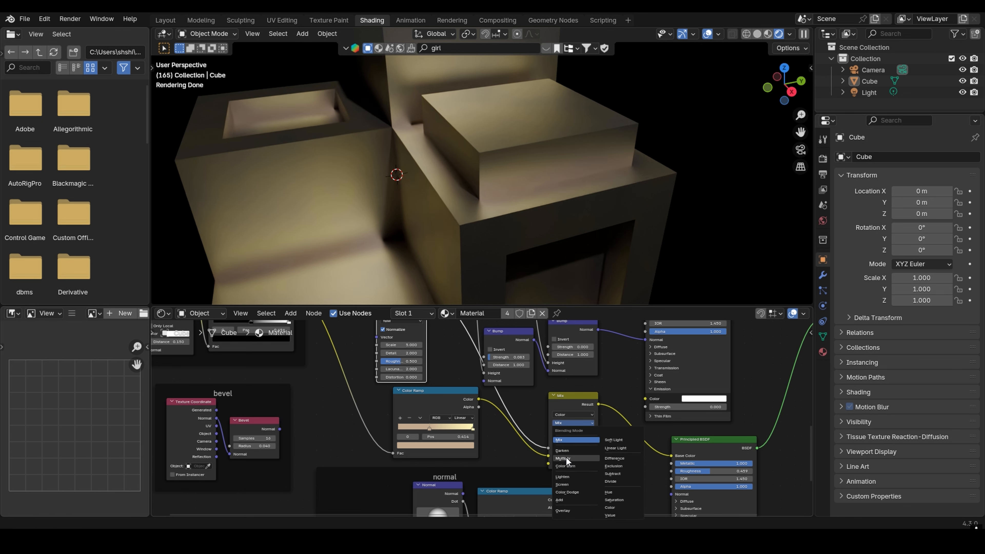
{"action": "left_click", "coordinate": [567, 458]}
{"action": "left_click", "coordinate": [582, 464]}
{"action": "mouse_move", "coordinate": [636, 369]}
{"action": "left_mouse_down"}
{"action": "mouse_move", "coordinate": [636, 394]}
{"action": "mouse_move", "coordinate": [635, 380]}
{"action": "left_mouse_up"}
{"action": "scroll", "coordinate": [524, 423], "scroll_direction": "up", "scroll_amount": 4}
{"action": "middle_click_drag", "start_coordinate": [517, 434], "coordinate": [493, 443]}
{"action": "scroll", "coordinate": [490, 422], "scroll_direction": "down", "scroll_amount": 4}
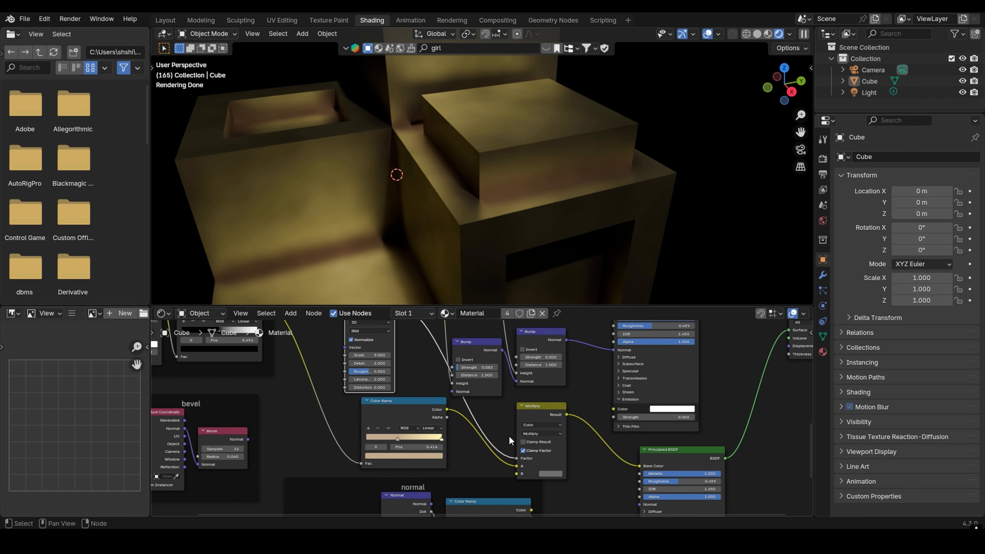
- Set the new Noise Texture's Detail to 5.300 and Roughness to 1.000
{"action": "left_click", "coordinate": [546, 469]}
{"action": "scroll", "coordinate": [393, 376], "scroll_direction": "up", "scroll_amount": 1}
{"action": "left_click_drag", "start_coordinate": [363, 367], "coordinate": [389, 359]}
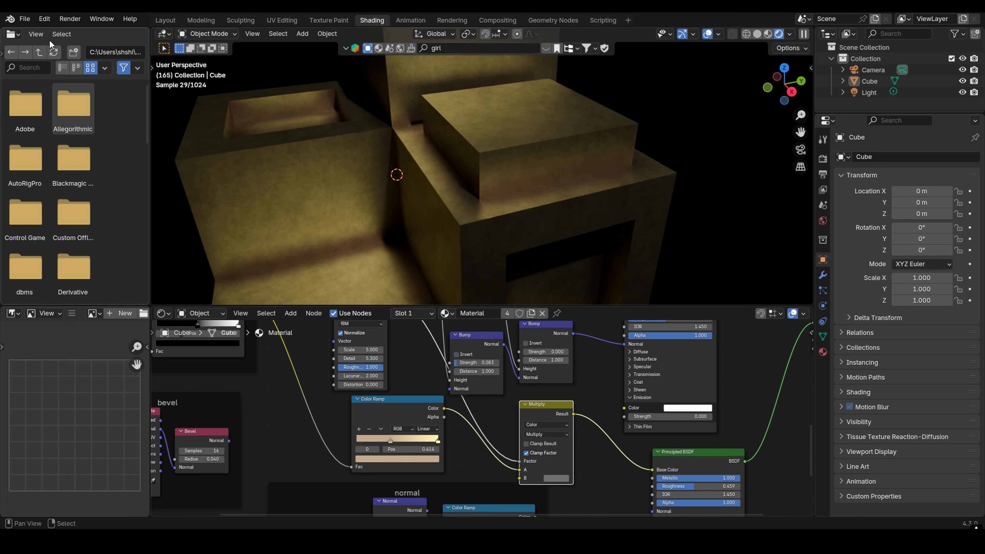
- Unlink the noise from the Multiply node's Factor, and insert a duplicate Multiply between the AO mask and the tan-to-yellow Color Ramp
{"action": "scroll", "coordinate": [414, 367], "scroll_direction": "down", "scroll_amount": 5}
{"action": "scroll", "coordinate": [404, 401], "scroll_direction": "up", "scroll_amount": 3}
{"action": "middle_click_drag", "start_coordinate": [415, 367], "coordinate": [345, 358]}
{"action": "scroll", "coordinate": [404, 402], "scroll_direction": "up", "scroll_amount": 1}
{"action": "scroll", "coordinate": [334, 417], "scroll_direction": "up", "scroll_amount": 2}
{"action": "scroll", "coordinate": [345, 424], "scroll_direction": "down", "scroll_amount": 1}
{"action": "middle_click_drag", "start_coordinate": [345, 398], "coordinate": [425, 382]}
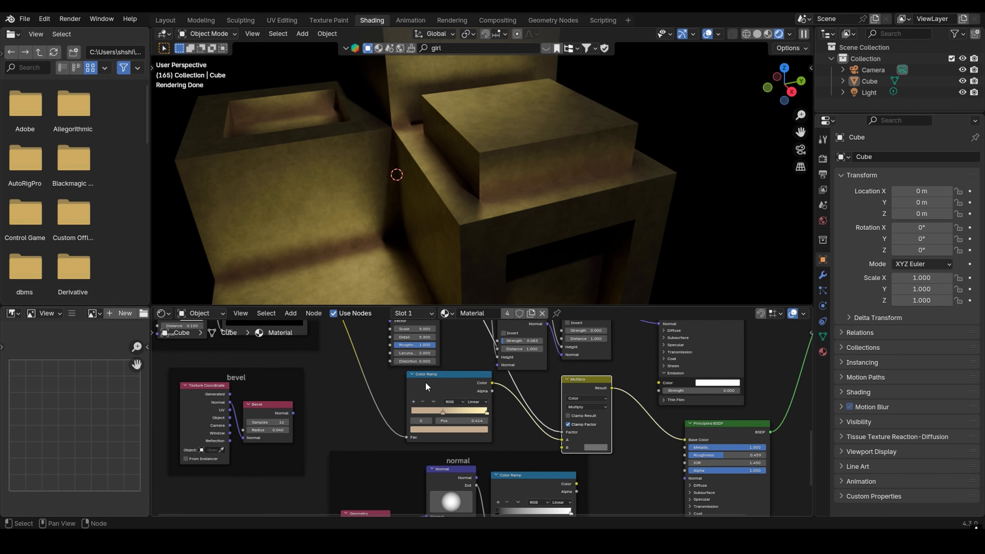
{"action": "scroll", "coordinate": [569, 443], "scroll_direction": "down", "scroll_amount": 1}
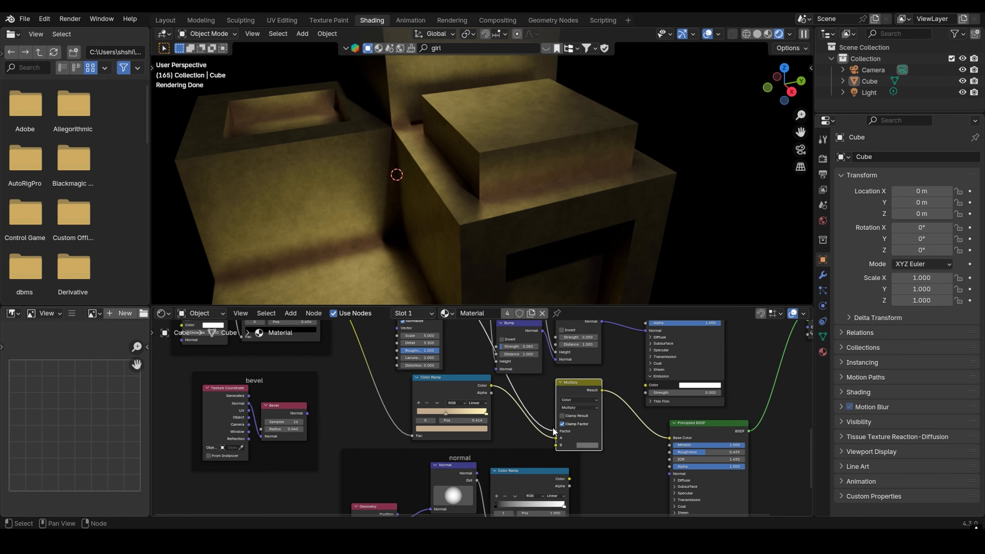
{"action": "scroll", "coordinate": [553, 428], "scroll_direction": "down", "scroll_amount": 1}
{"action": "left_click_drag", "start_coordinate": [553, 429], "coordinate": [398, 376]}
{"action": "left_click", "coordinate": [575, 395]}
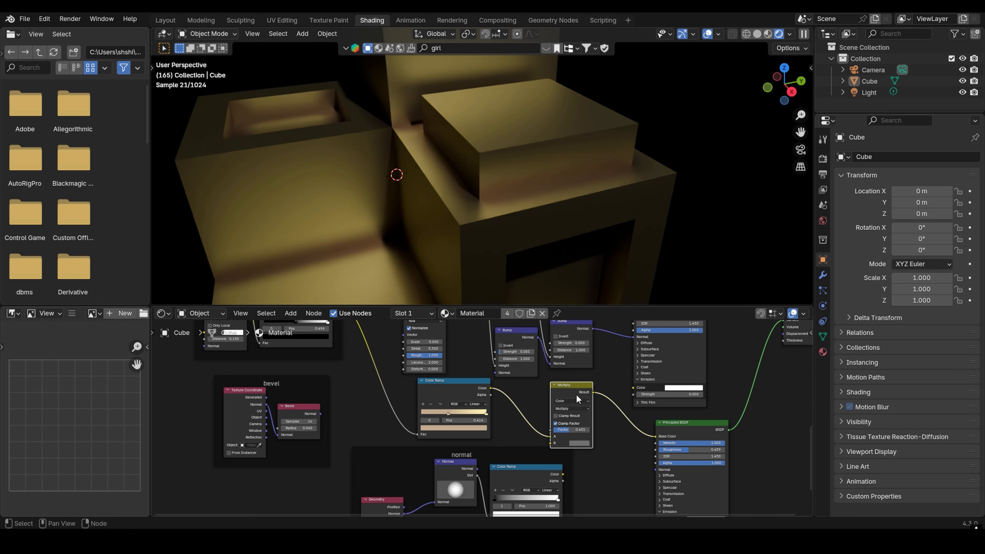
{"action": "key", "text": "shift+d"}
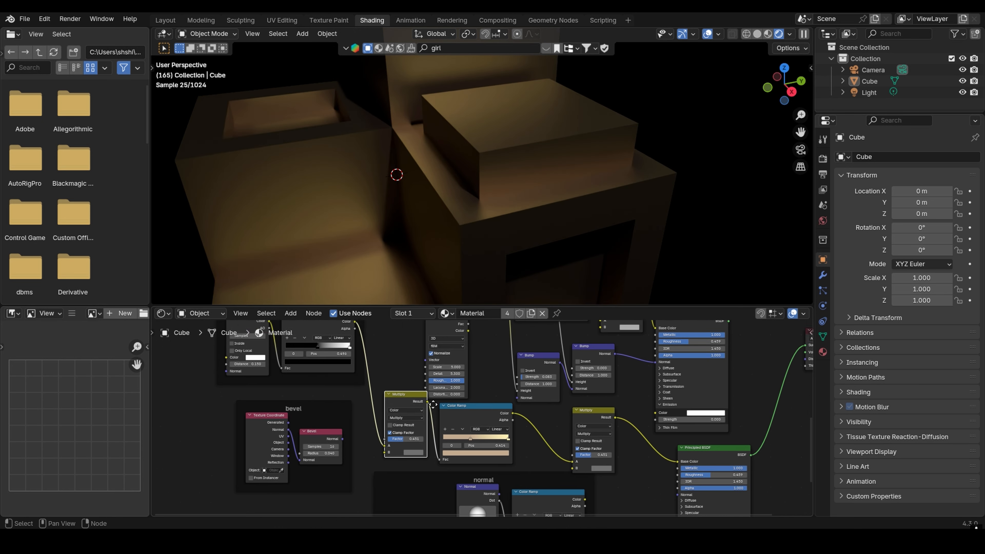
{"action": "middle_click_drag", "start_coordinate": [434, 404], "coordinate": [453, 421]}
- Rearrange the Noise Texture and AO mask frame, and link the noise's Fac to the duplicate Multiply node's Factor
{"action": "left_click_drag", "start_coordinate": [464, 333], "coordinate": [417, 307]}
{"action": "scroll", "coordinate": [384, 344], "scroll_direction": "down", "scroll_amount": 4}
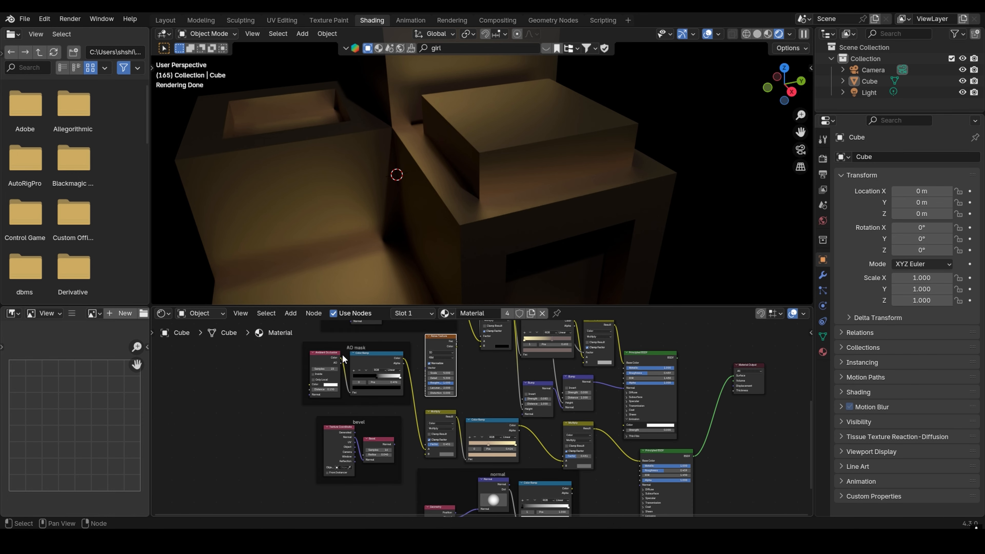
{"action": "left_click_drag", "start_coordinate": [409, 410], "coordinate": [228, 347]}
{"action": "scroll", "coordinate": [380, 352], "scroll_direction": "up", "scroll_amount": 2}
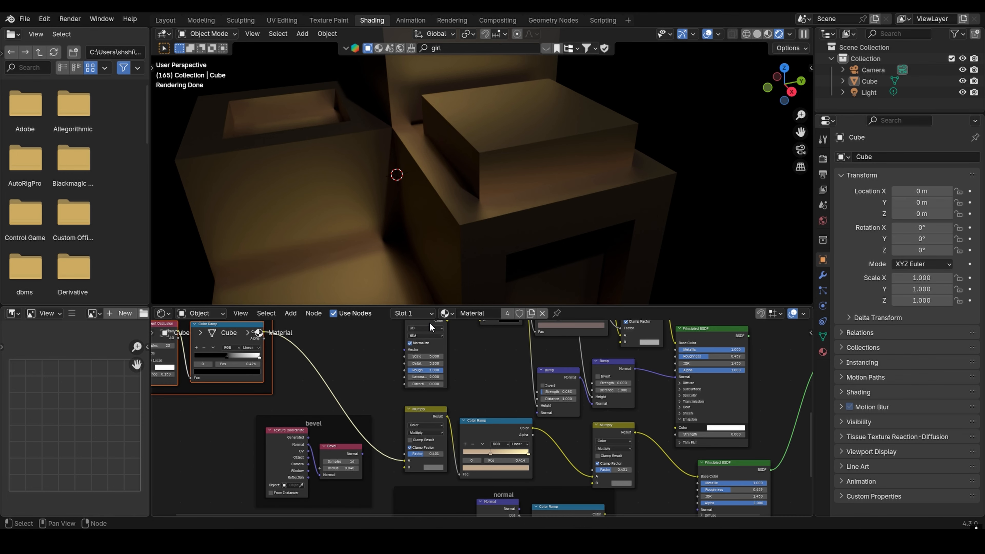
{"action": "middle_click_drag", "start_coordinate": [429, 322], "coordinate": [419, 371]}
{"action": "left_click_drag", "start_coordinate": [417, 359], "coordinate": [388, 419]}
{"action": "left_click_drag", "start_coordinate": [400, 496], "coordinate": [401, 498]}
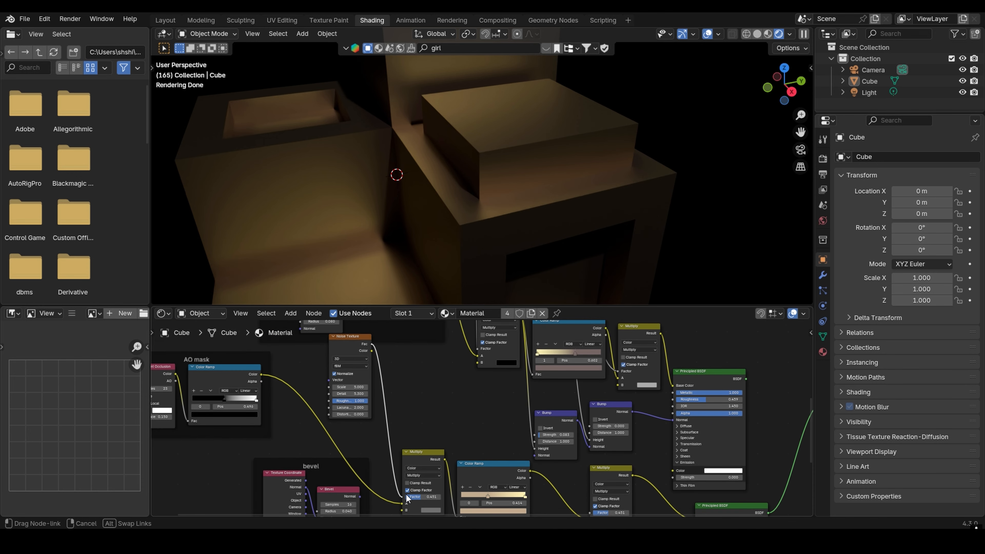
- Delete the original Multiply node while keeping the Color Ramp linked to the duplicate Principled BSDF's Base Color
{"action": "middle_click_drag", "start_coordinate": [528, 449], "coordinate": [518, 377]}
{"action": "middle_click_drag", "start_coordinate": [595, 408], "coordinate": [533, 390]}
{"action": "left_click", "coordinate": [544, 378]}
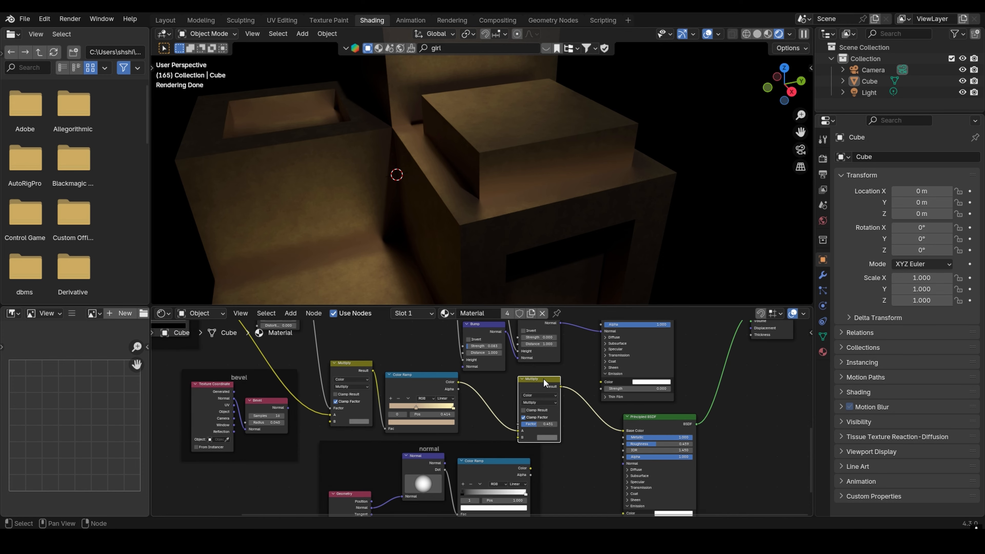
{"action": "key", "text": "ctrl+x"}
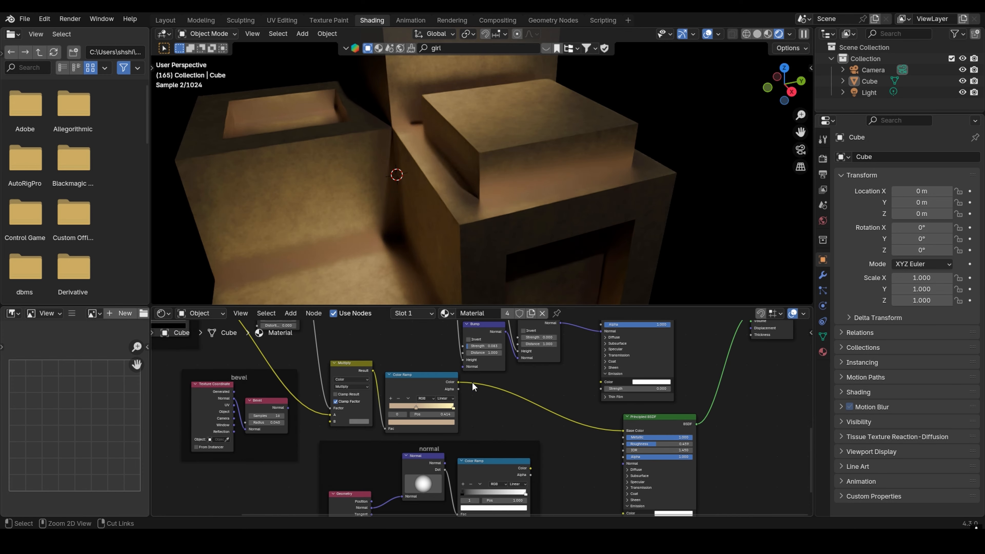
- Slightly darken the B colour of the remaining Multiply node after the AO mask
{"action": "middle_click_drag", "start_coordinate": [476, 207], "coordinate": [446, 192]}
{"action": "middle_click_drag", "start_coordinate": [422, 411], "coordinate": [575, 434]}
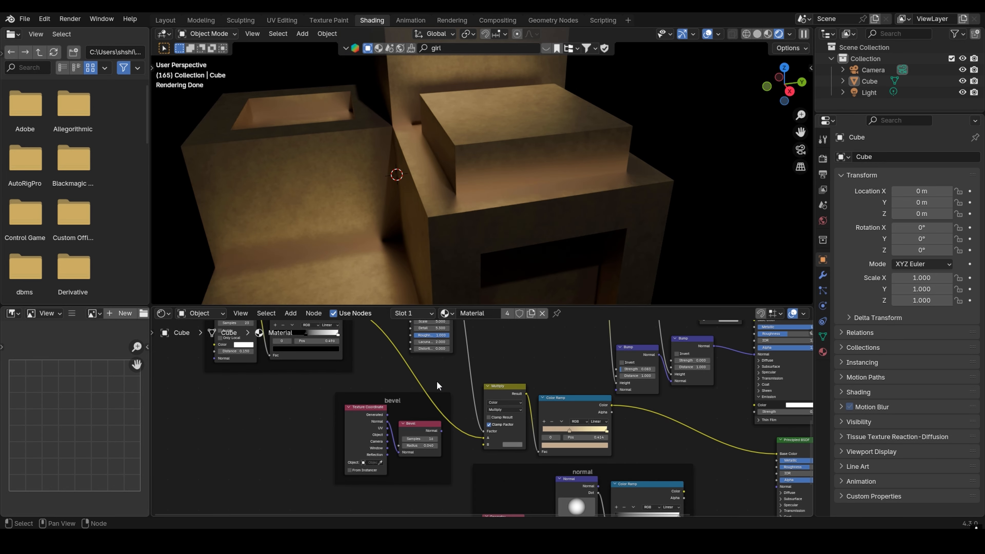
{"action": "scroll", "coordinate": [435, 384], "scroll_direction": "up", "scroll_amount": 1}
{"action": "scroll", "coordinate": [511, 422], "scroll_direction": "up", "scroll_amount": 1}
{"action": "left_click", "coordinate": [527, 453]}
{"action": "mouse_move", "coordinate": [586, 356]}
{"action": "left_mouse_down"}
{"action": "mouse_move", "coordinate": [586, 385]}
{"action": "mouse_move", "coordinate": [586, 338]}
{"action": "mouse_move", "coordinate": [586, 367]}
{"action": "mouse_move", "coordinate": [586, 358]}
{"action": "left_mouse_up"}
{"action": "middle_click_drag", "start_coordinate": [529, 358], "coordinate": [527, 384]}
{"action": "scroll", "coordinate": [509, 426], "scroll_direction": "up", "scroll_amount": 1}
{"action": "scroll", "coordinate": [494, 410], "scroll_direction": "down", "scroll_amount": 2}
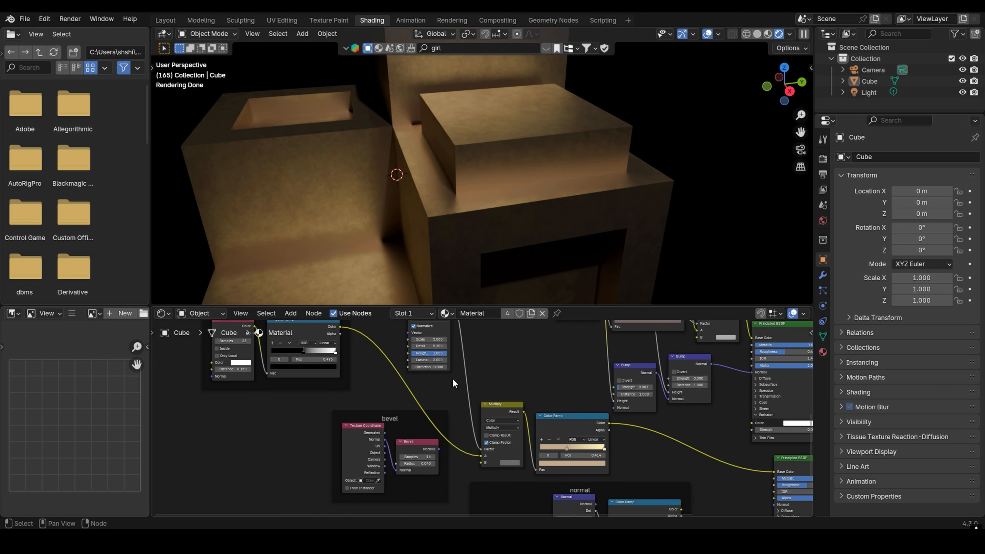
- Spread the AO mask Color Ramp's stops, with black near the start and white at position 0.918
{"action": "middle_click_drag", "start_coordinate": [452, 380], "coordinate": [445, 424]}
{"action": "scroll", "coordinate": [288, 392], "scroll_direction": "up", "scroll_amount": 2}
{"action": "left_click_drag", "start_coordinate": [408, 396], "coordinate": [282, 393]}
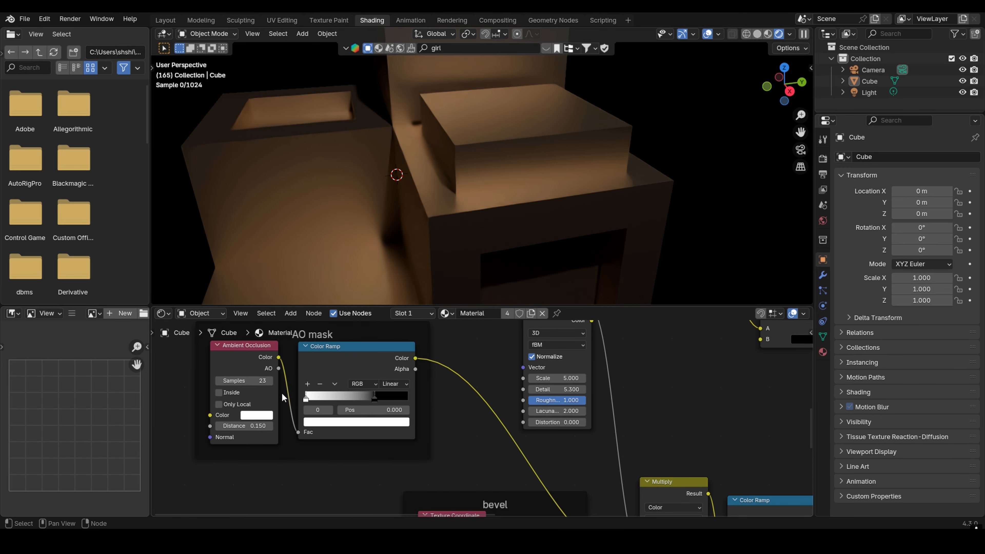
{"action": "left_click_drag", "start_coordinate": [376, 393], "coordinate": [404, 403]}
{"action": "scroll", "coordinate": [404, 405], "scroll_direction": "down", "scroll_amount": 4}
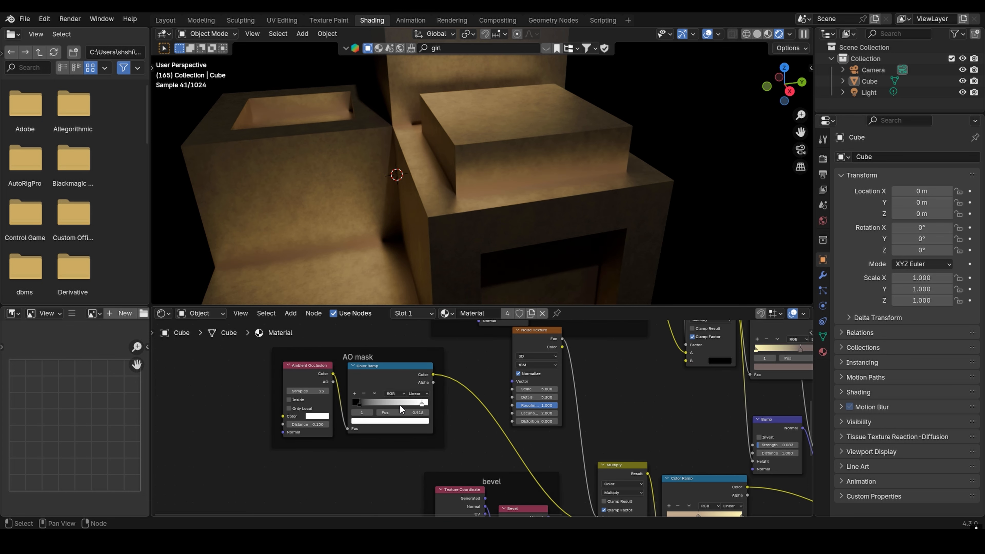
- Duplicate the Noise Texture beside the AO mask frame and link the copy's Fac to the Ambient Occlusion node's Distance
{"action": "middle_click_drag", "start_coordinate": [329, 416], "coordinate": [380, 412]}
{"action": "scroll", "coordinate": [379, 412], "scroll_direction": "up", "scroll_amount": 3}
{"action": "scroll", "coordinate": [293, 413], "scroll_direction": "down", "scroll_amount": 2}
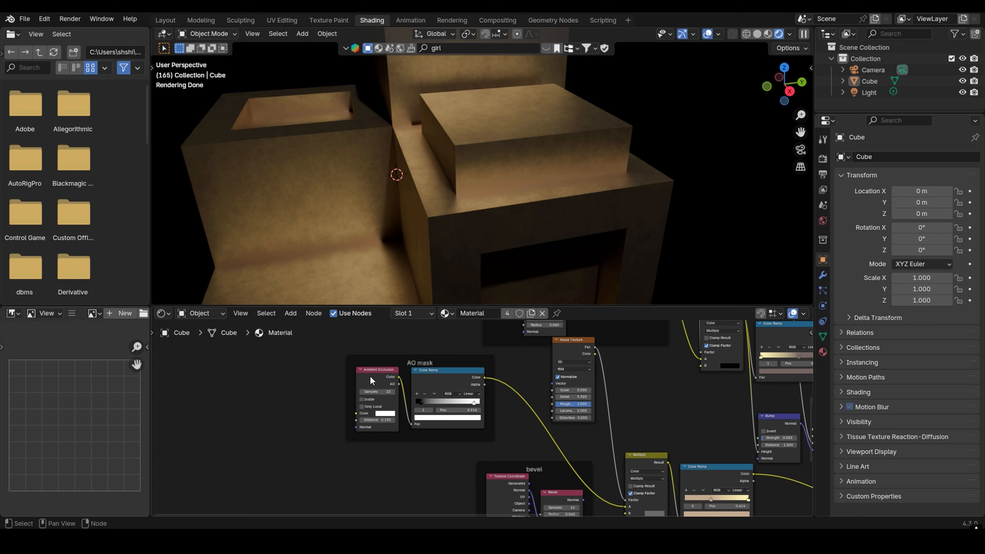
{"action": "left_click", "coordinate": [557, 350]}
{"action": "key", "text": "shift+d"}
{"action": "left_click", "coordinate": [247, 388]}
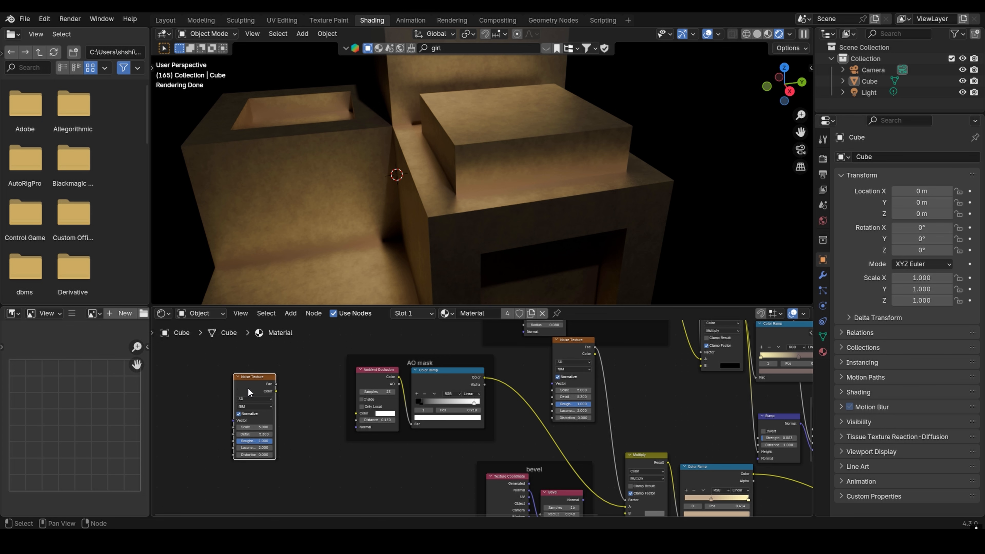
{"action": "scroll", "coordinate": [233, 384], "scroll_direction": "up", "scroll_amount": 2}
{"action": "left_click_drag", "start_coordinate": [201, 372], "coordinate": [309, 421]}
{"action": "middle_click_drag", "start_coordinate": [350, 272], "coordinate": [386, 276]}
{"action": "middle_click_drag", "start_coordinate": [223, 386], "coordinate": [333, 362]}
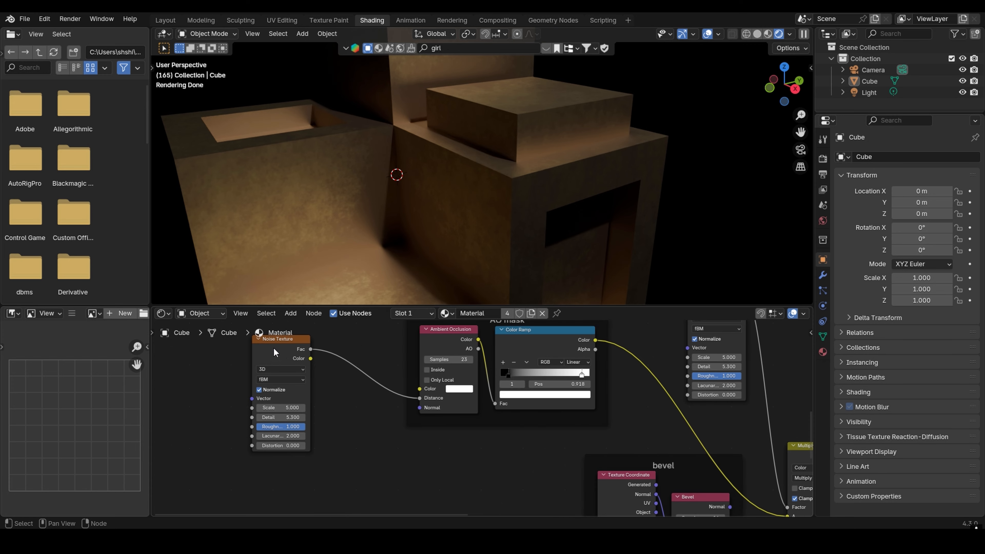
- Move the duplicate Noise Texture closer to the Ambient Occlusion node and set its Scale to 4.820
{"action": "left_click_drag", "start_coordinate": [277, 349], "coordinate": [325, 353]}
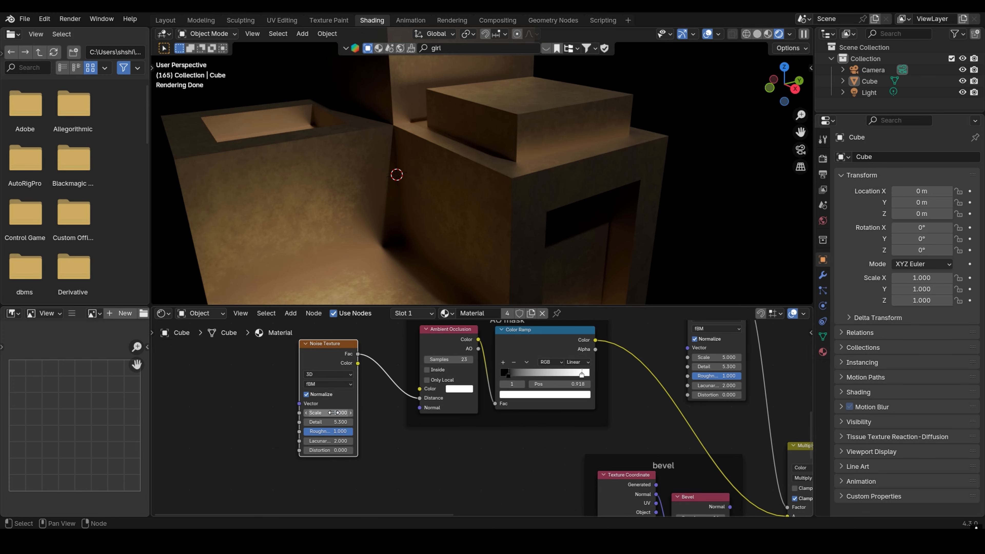
{"action": "left_click_drag", "start_coordinate": [334, 414], "coordinate": [322, 415]}
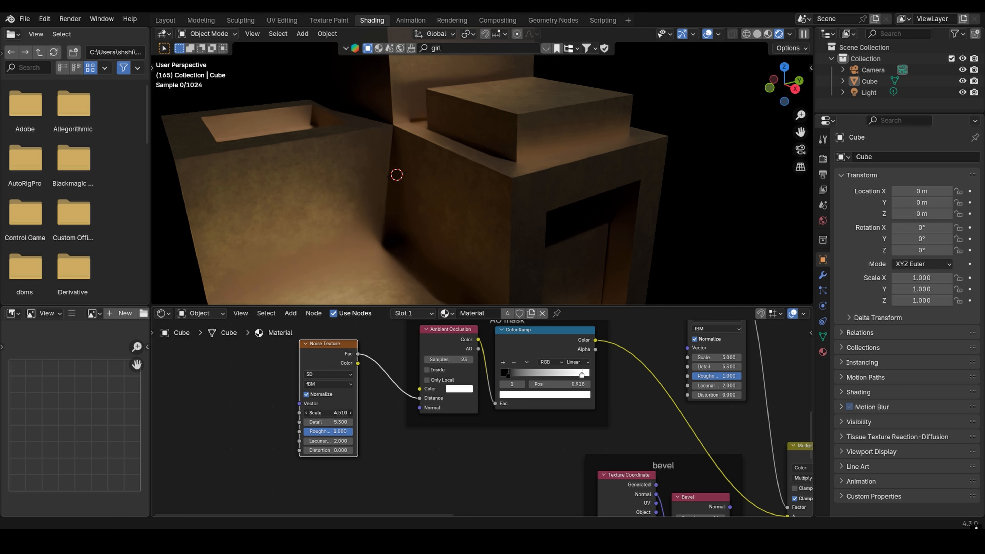
{"action": "middle_click_drag", "start_coordinate": [434, 255], "coordinate": [391, 270]}
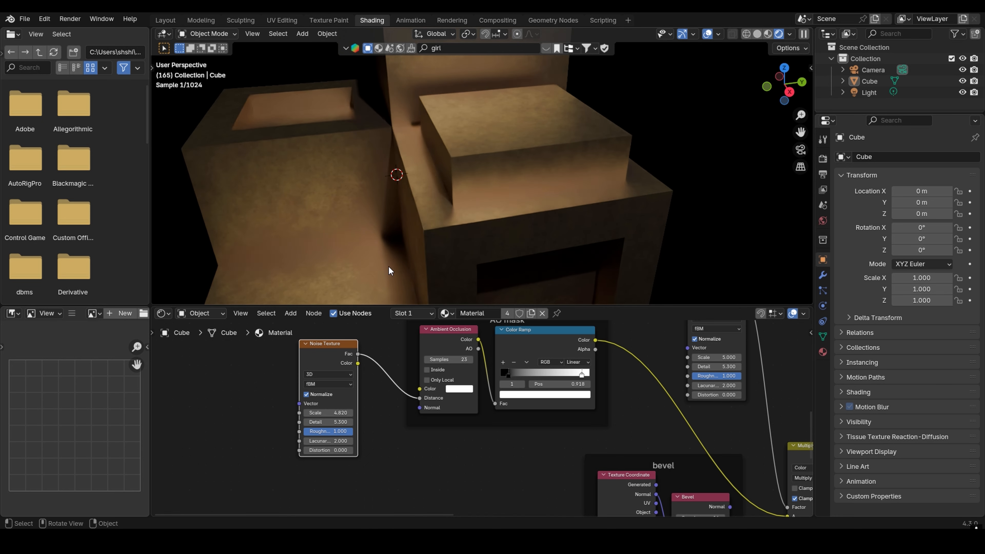
- Move the black stop of the AO mask's Color Ramp to position 0.213
{"action": "scroll", "coordinate": [460, 419], "scroll_direction": "down", "scroll_amount": 5}
{"action": "middle_click_drag", "start_coordinate": [494, 388], "coordinate": [416, 401]}
{"action": "scroll", "coordinate": [416, 402], "scroll_direction": "up", "scroll_amount": 8}
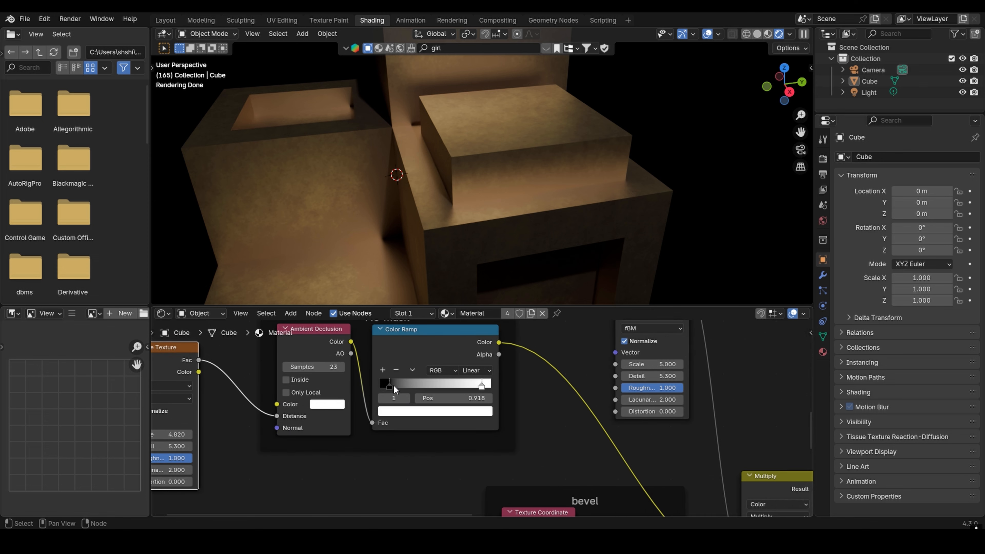
{"action": "left_click_drag", "start_coordinate": [385, 383], "coordinate": [374, 384]}
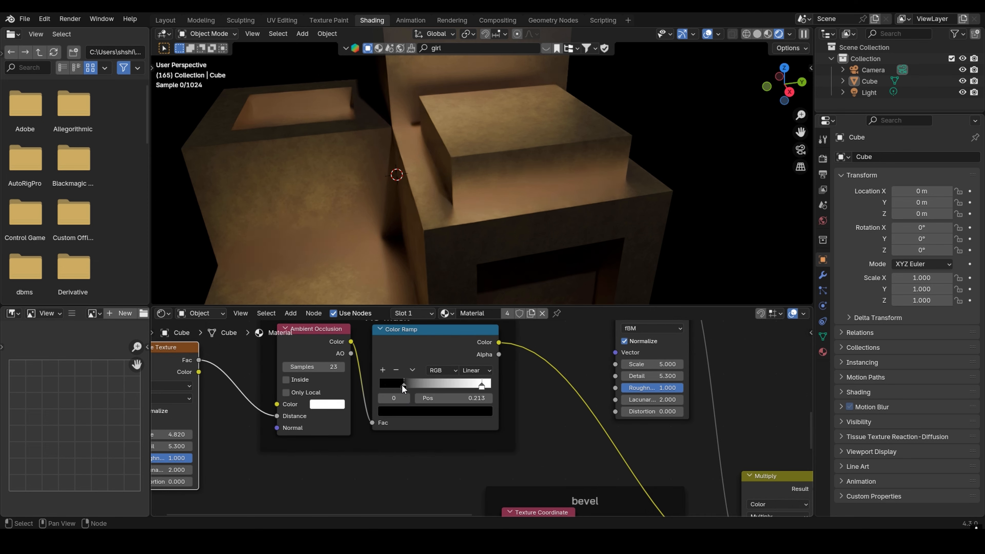
{"action": "middle_click_drag", "start_coordinate": [497, 264], "coordinate": [431, 255]}
{"action": "scroll", "coordinate": [580, 443], "scroll_direction": "down", "scroll_amount": 6}
{"action": "middle_click_drag", "start_coordinate": [809, 452], "coordinate": [491, 401]}
{"action": "scroll", "coordinate": [491, 401], "scroll_direction": "down", "scroll_amount": 6}
{"action": "middle_click_drag", "start_coordinate": [653, 406], "coordinate": [494, 408]}
{"action": "scroll", "coordinate": [550, 431], "scroll_direction": "up", "scroll_amount": 4}
{"action": "scroll", "coordinate": [493, 408], "scroll_direction": "up", "scroll_amount": 4}
{"action": "key", "text": "shift+a"}
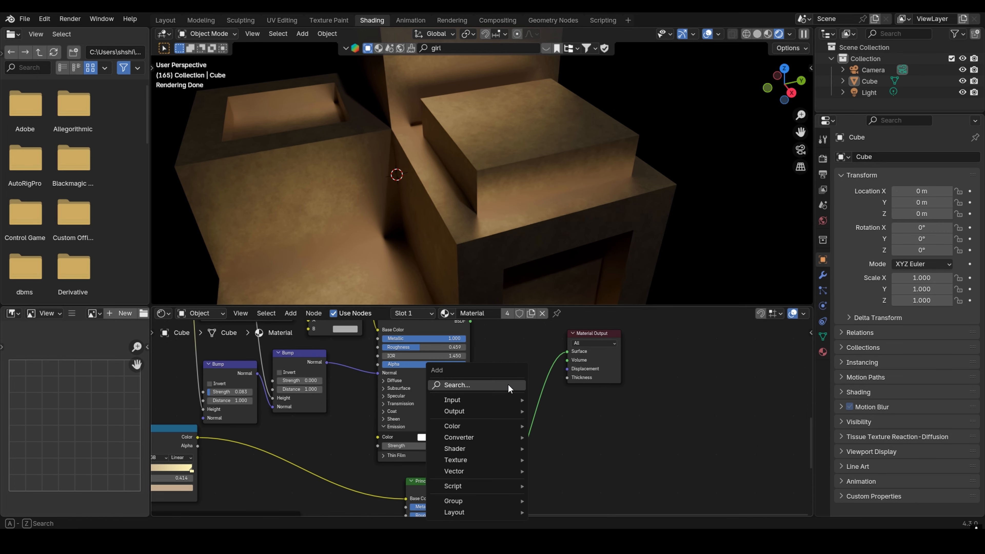
{"action": "left_click", "coordinate": [508, 384]}
{"action": "left_click", "coordinate": [492, 395]}
- Try a different Roughness on the duplicate Principled BSDF and undo the change
{"action": "middle_click_drag", "start_coordinate": [444, 446], "coordinate": [496, 330]}
{"action": "scroll", "coordinate": [491, 383], "scroll_direction": "up", "scroll_amount": 4}
{"action": "mouse_move", "coordinate": [505, 393]}
{"action": "left_mouse_down"}
{"action": "mouse_move", "coordinate": [496, 395]}
{"action": "mouse_move", "coordinate": [513, 395]}
{"action": "left_mouse_up"}
{"action": "key", "text": "ctrl+z"}
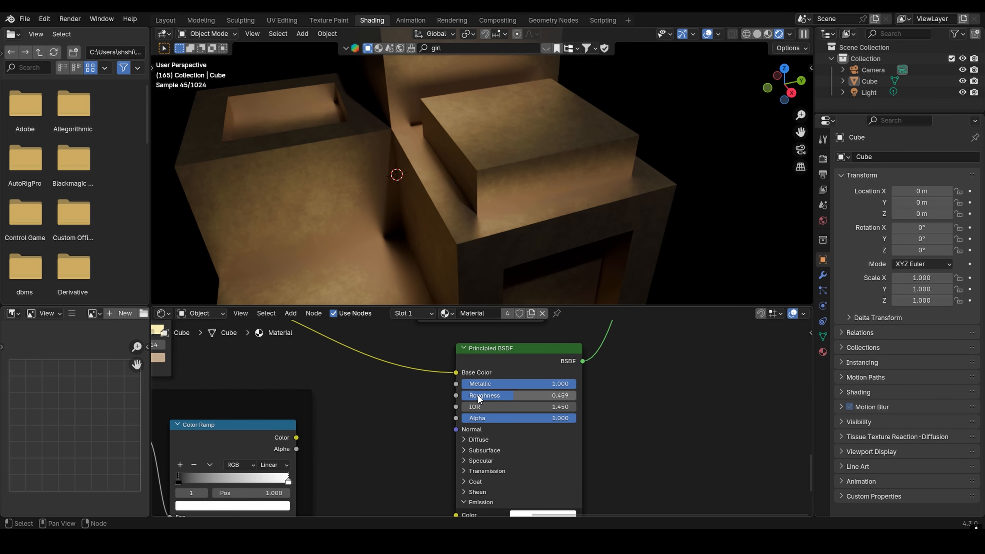
- Add a Color Ramp node beside the duplicate Principled BSDF and detach it from the Base Color link
{"action": "middle_click_drag", "start_coordinate": [285, 381], "coordinate": [433, 407]}
{"action": "scroll", "coordinate": [433, 407], "scroll_direction": "down", "scroll_amount": 4}
{"action": "scroll", "coordinate": [433, 407], "scroll_direction": "down", "scroll_amount": 1}
{"action": "middle_click_drag", "start_coordinate": [392, 379], "coordinate": [395, 400]}
{"action": "key", "text": "shift+a"}
{"action": "key", "text": "shift+a"}
{"action": "left_click", "coordinate": [464, 361]}
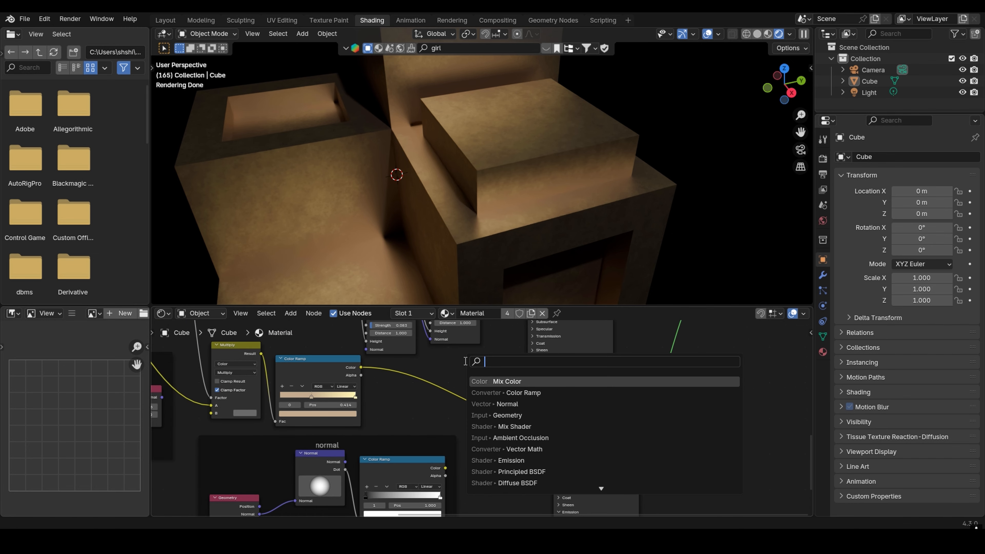
{"action": "left_click", "coordinate": [500, 393]}
{"action": "left_click", "coordinate": [481, 402]}
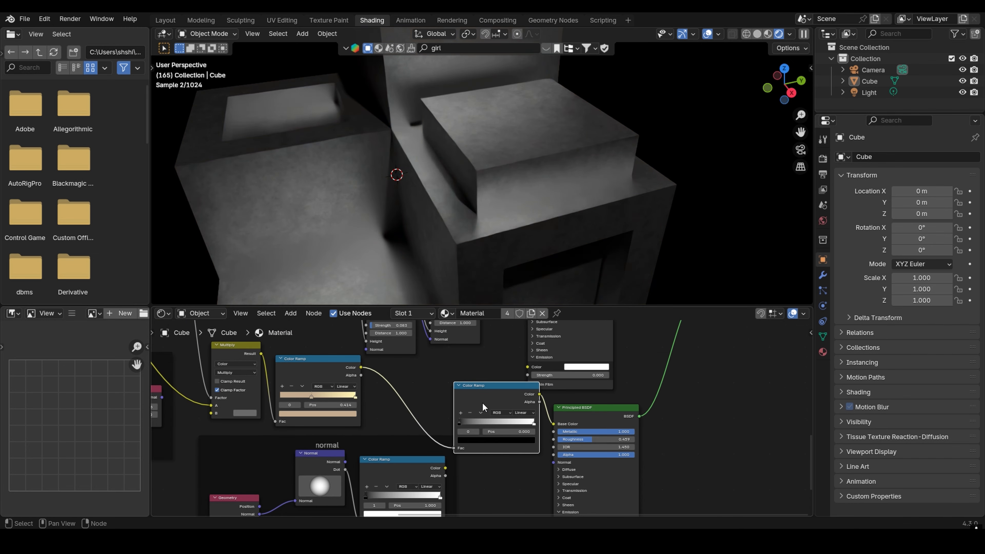
{"action": "left_click_drag", "start_coordinate": [454, 449], "coordinate": [521, 466]}
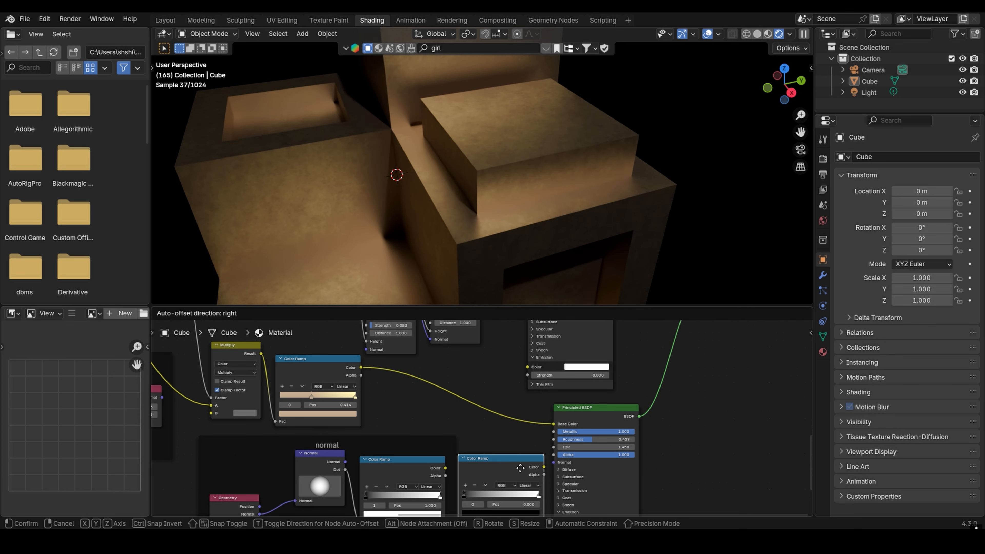
- Link the gold Color Ramp's Color to the new ramp's Fac and the new ramp's Color to the duplicate Principled BSDF's Roughness
{"action": "left_click_drag", "start_coordinate": [361, 367], "coordinate": [459, 458]}
{"action": "middle_click_drag", "start_coordinate": [535, 416], "coordinate": [508, 447]}
{"action": "scroll", "coordinate": [508, 446], "scroll_direction": "up", "scroll_amount": 1}
{"action": "left_click_drag", "start_coordinate": [526, 440], "coordinate": [539, 408]}
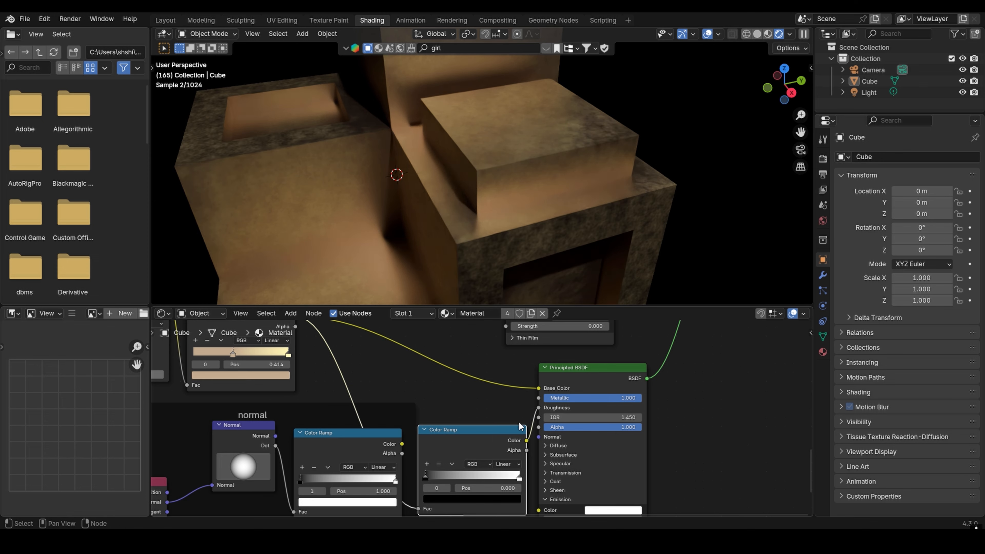
- Reverse the roughness Color Ramp, with the white stop at 0.000 and the black stop at 1.000
{"action": "scroll", "coordinate": [497, 395], "scroll_direction": "up", "scroll_amount": 3}
{"action": "left_click_drag", "start_coordinate": [408, 445], "coordinate": [436, 445]}
{"action": "left_click_drag", "start_coordinate": [571, 445], "coordinate": [371, 455]}
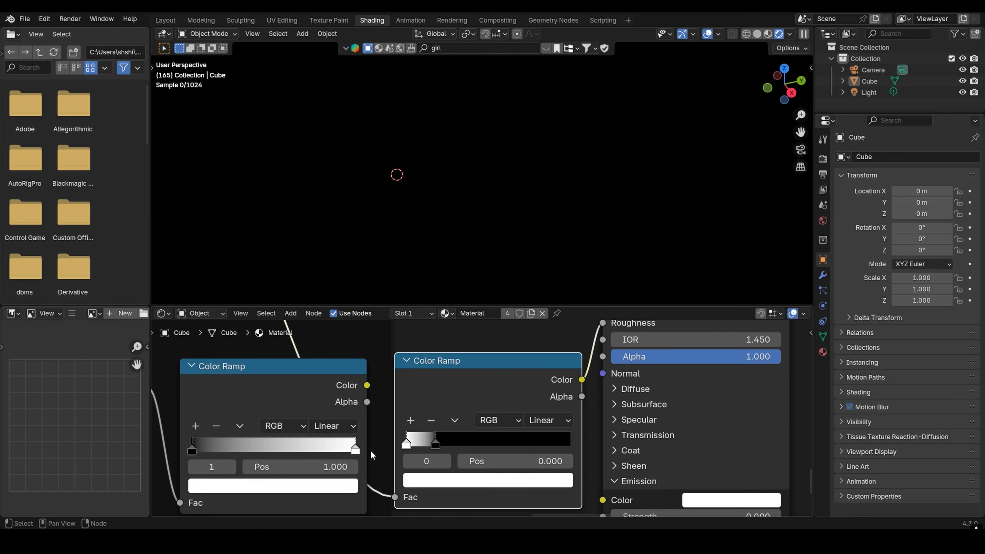
{"action": "left_click_drag", "start_coordinate": [435, 443], "coordinate": [577, 448]}
{"action": "mouse_move", "coordinate": [495, 258]}
{"action": "middle_mouse_down"}
{"action": "mouse_move", "coordinate": [551, 236]}
{"action": "mouse_move", "coordinate": [504, 253]}
{"action": "middle_mouse_up"}
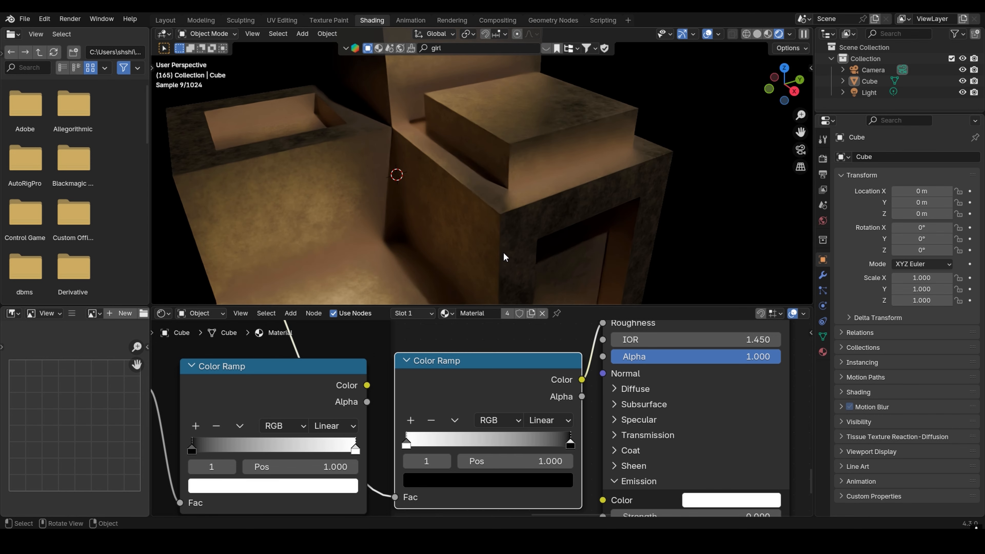
- Lighten the roughness ramp's black stop to dark grey with a Value of 0.032
{"action": "left_click", "coordinate": [553, 480]}
{"action": "left_click_drag", "start_coordinate": [542, 348], "coordinate": [544, 325]}
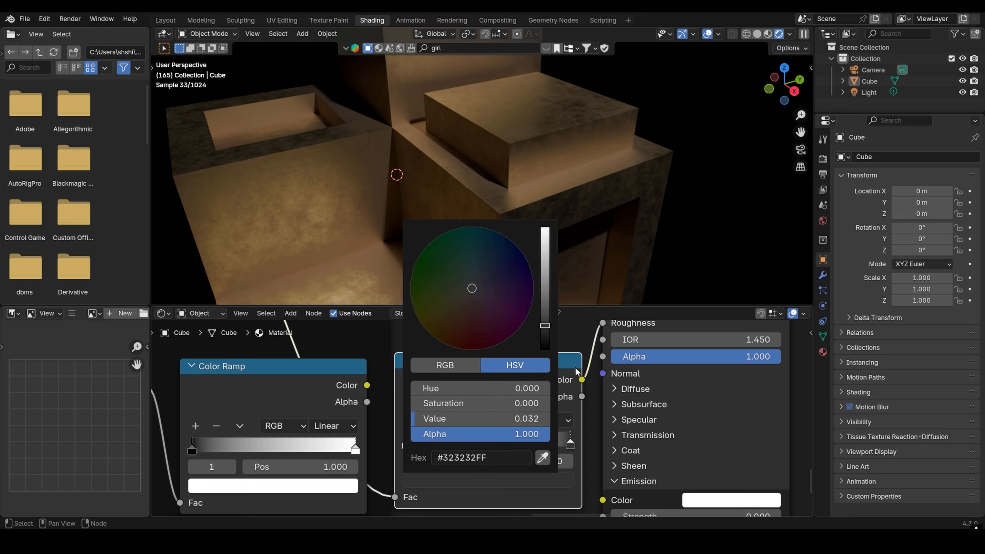
{"action": "scroll", "coordinate": [538, 377], "scroll_direction": "down", "scroll_amount": 2}
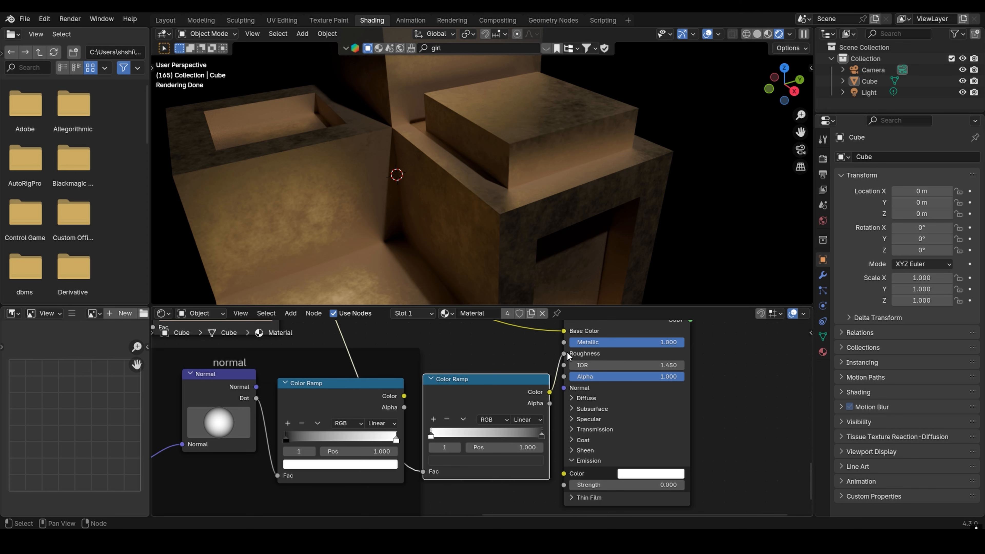
- Move the dark grey stop of the roughness Color Ramp to position 0.881
{"action": "scroll", "coordinate": [535, 400], "scroll_direction": "up", "scroll_amount": 3}
{"action": "scroll", "coordinate": [534, 397], "scroll_direction": "up", "scroll_amount": 1}
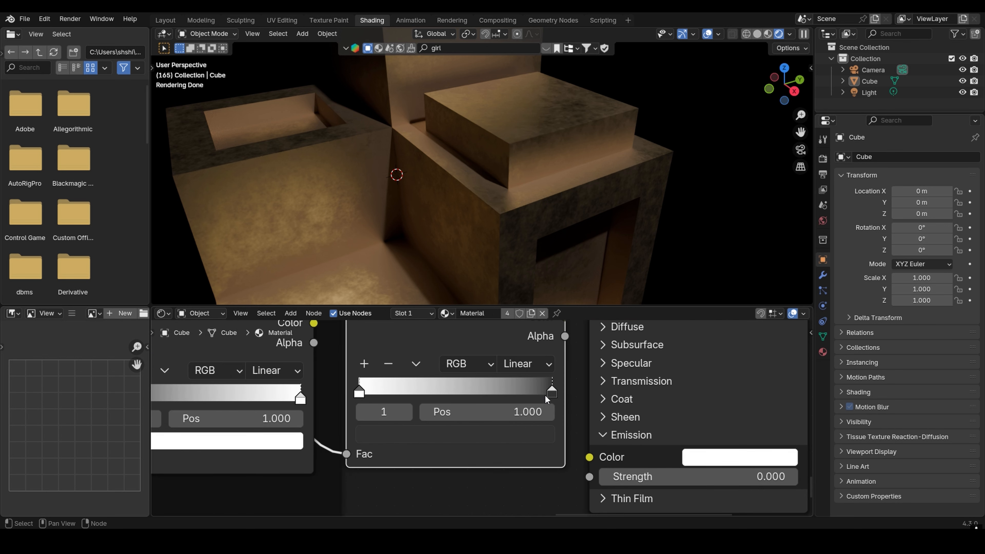
{"action": "left_click_drag", "start_coordinate": [553, 396], "coordinate": [482, 400]}
{"action": "key", "text": "ctrl+z"}
{"action": "left_click", "coordinate": [361, 392]}
{"action": "key", "text": "g"}
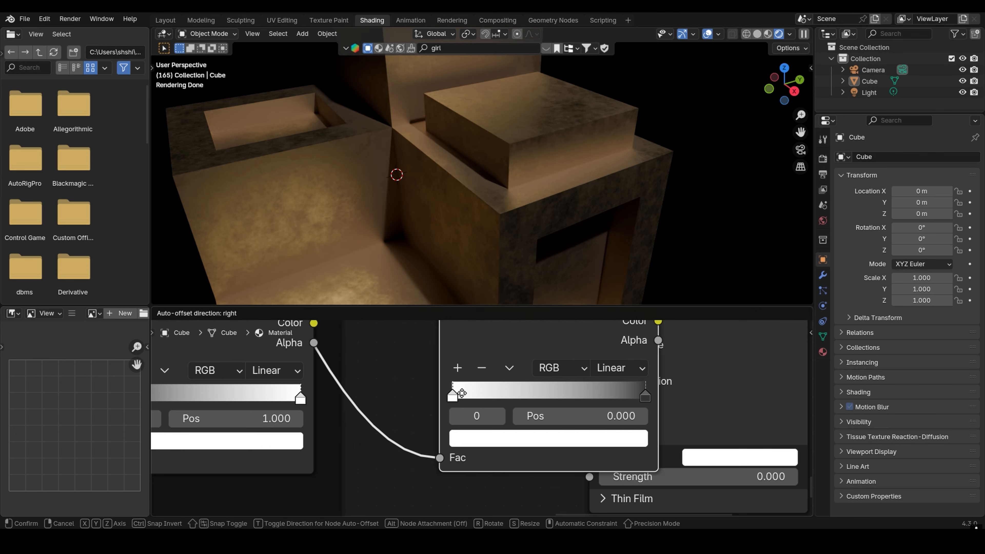
{"action": "left_click", "coordinate": [350, 399]}
{"action": "mouse_move", "coordinate": [344, 401]}
{"action": "left_mouse_down"}
{"action": "mouse_move", "coordinate": [472, 405]}
{"action": "mouse_move", "coordinate": [341, 402]}
{"action": "left_mouse_up"}
{"action": "left_click_drag", "start_coordinate": [535, 405], "coordinate": [514, 405]}
{"action": "middle_click_drag", "start_coordinate": [475, 285], "coordinate": [487, 248]}
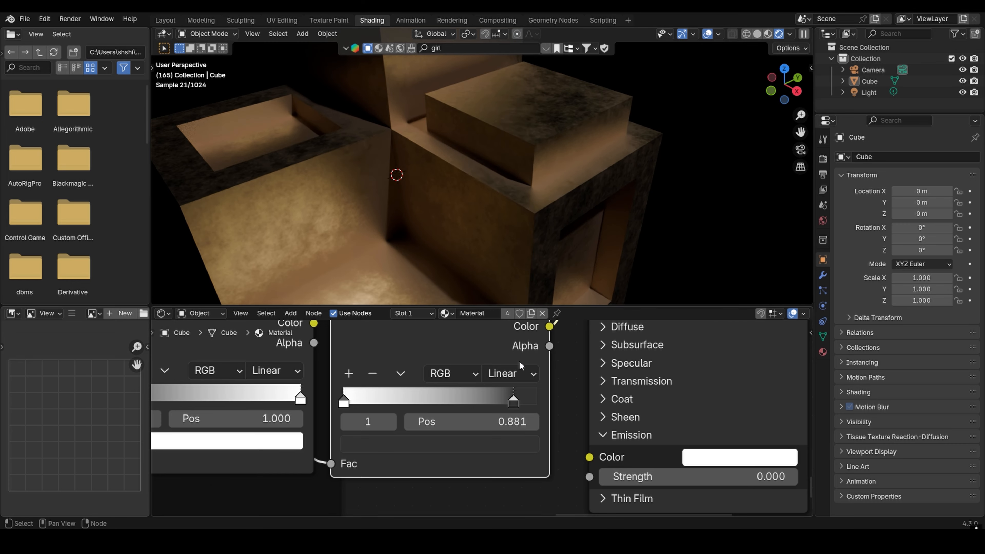
- Link the second Bump node's Normal to the duplicate Principled BSDF's Normal input
{"action": "scroll", "coordinate": [443, 416], "scroll_direction": "down", "scroll_amount": 5}
{"action": "mouse_move", "coordinate": [444, 416]}
{"action": "left_mouse_down"}
{"action": "mouse_move", "coordinate": [461, 402]}
{"action": "mouse_move", "coordinate": [452, 403]}
{"action": "left_mouse_up"}
{"action": "scroll", "coordinate": [501, 388], "scroll_direction": "down", "scroll_amount": 3}
{"action": "middle_click_drag", "start_coordinate": [521, 323], "coordinate": [486, 361]}
{"action": "scroll", "coordinate": [488, 353], "scroll_direction": "up", "scroll_amount": 4}
{"action": "left_click_drag", "start_coordinate": [482, 349], "coordinate": [532, 376]}
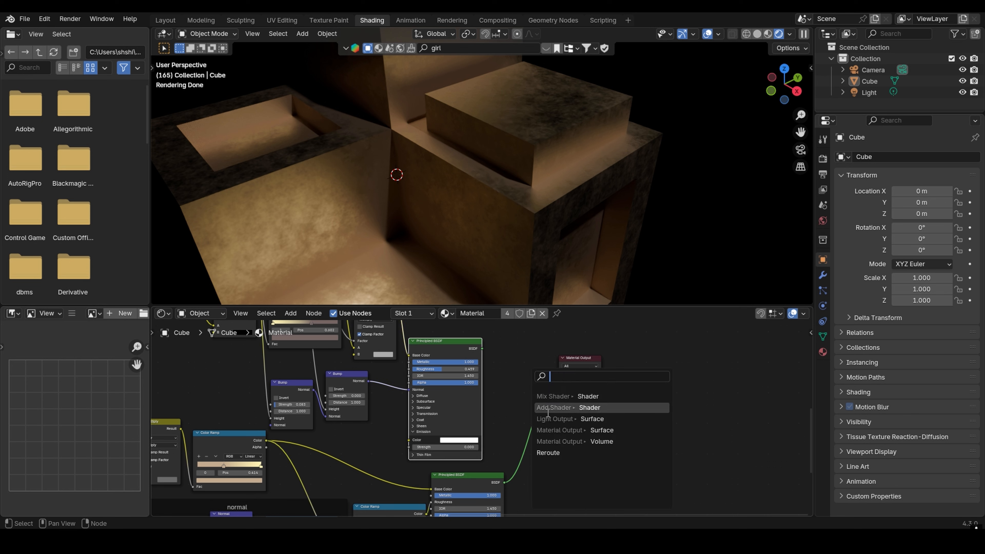
{"action": "middle_click_drag", "start_coordinate": [480, 381], "coordinate": [483, 338]}
{"action": "left_click_drag", "start_coordinate": [371, 337], "coordinate": [431, 478]}
{"action": "middle_click_drag", "start_coordinate": [430, 478], "coordinate": [420, 506]}
- Insert a Mix Shader before the Material Output, with the original Principled BSDF as first shader and the duplicate as second
{"action": "scroll", "coordinate": [484, 382], "scroll_direction": "up", "scroll_amount": 1}
{"action": "key", "text": "shift+a"}
{"action": "left_click", "coordinate": [511, 357]}
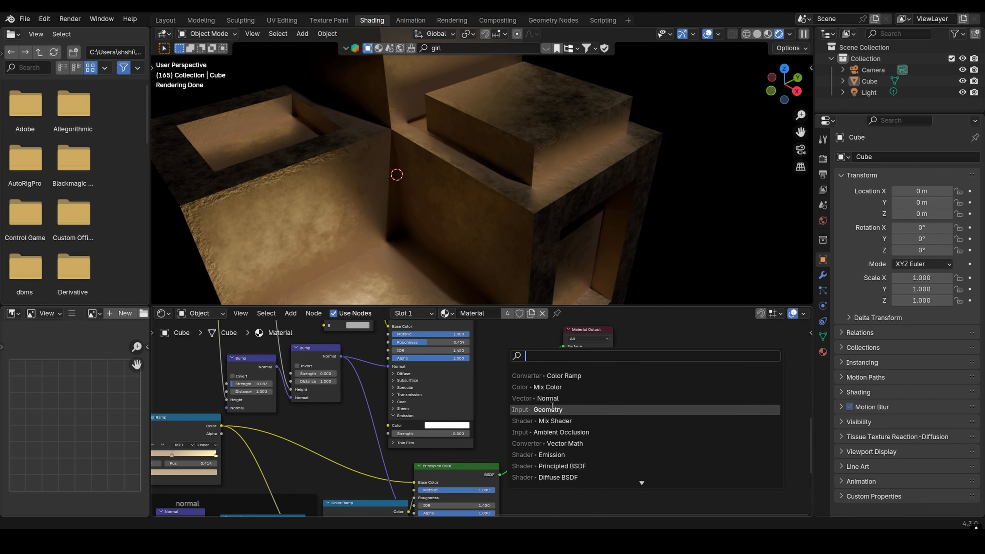
{"action": "left_click", "coordinate": [554, 421]}
{"action": "left_click", "coordinate": [531, 393]}
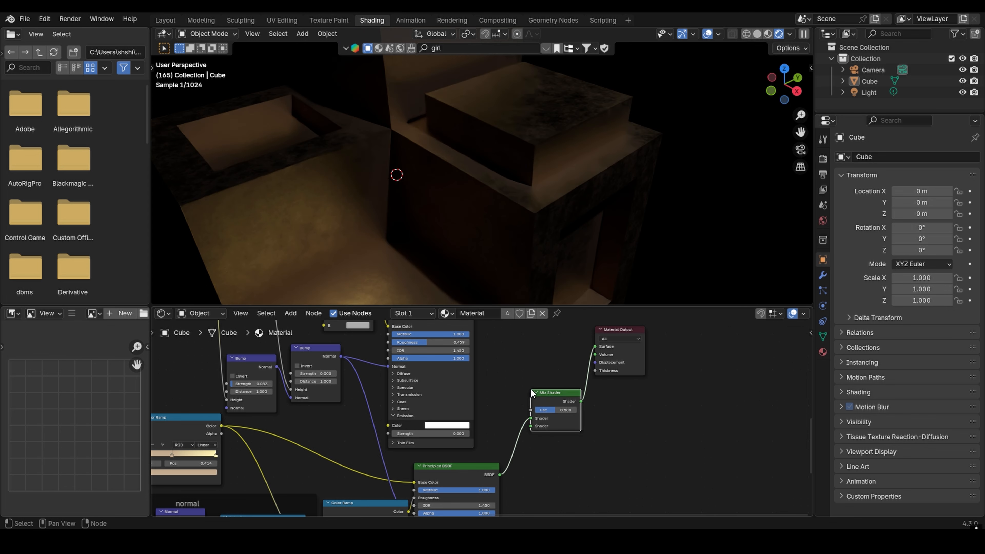
{"action": "left_click_drag", "start_coordinate": [530, 420], "coordinate": [531, 426]}
{"action": "middle_click_drag", "start_coordinate": [463, 339], "coordinate": [437, 410]}
{"action": "left_click_drag", "start_coordinate": [449, 390], "coordinate": [506, 491]}
- Try driving the Mix Shader's Fac with the gold Color Ramp's Color output
{"action": "middle_click_drag", "start_coordinate": [515, 472], "coordinate": [525, 391]}
{"action": "scroll", "coordinate": [287, 416], "scroll_direction": "down", "scroll_amount": 1}
{"action": "left_click_drag", "start_coordinate": [283, 404], "coordinate": [518, 395]}
{"action": "mouse_move", "coordinate": [470, 262]}
{"action": "middle_mouse_down"}
{"action": "mouse_move", "coordinate": [431, 241]}
{"action": "mouse_move", "coordinate": [478, 251]}
{"action": "middle_mouse_up"}
{"action": "scroll", "coordinate": [502, 393], "scroll_direction": "up", "scroll_amount": 1}
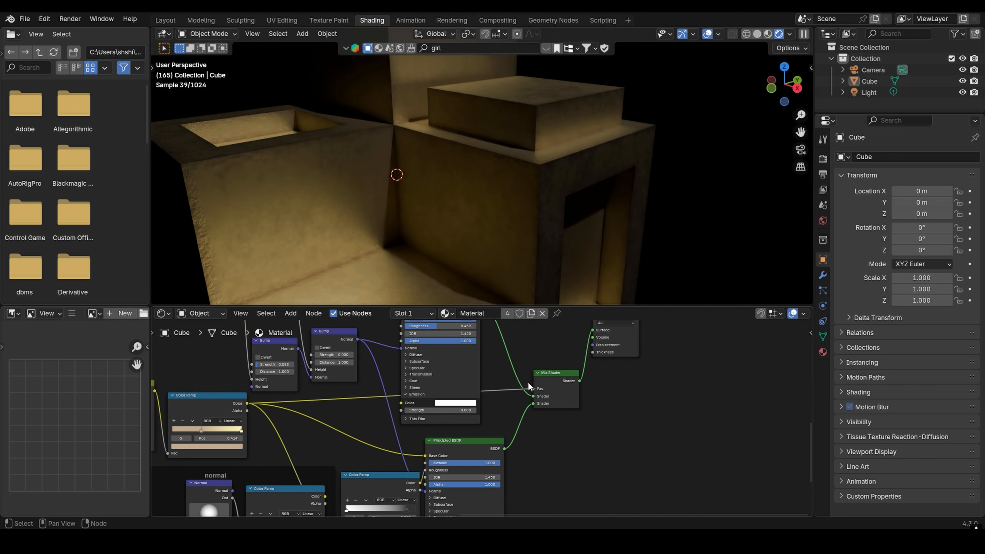
- Try the roughness Color Ramp's Color as the Mix Shader's Fac, then unlink it
{"action": "left_click_drag", "start_coordinate": [533, 388], "coordinate": [454, 419]}
{"action": "left_click_drag", "start_coordinate": [419, 483], "coordinate": [534, 388]}
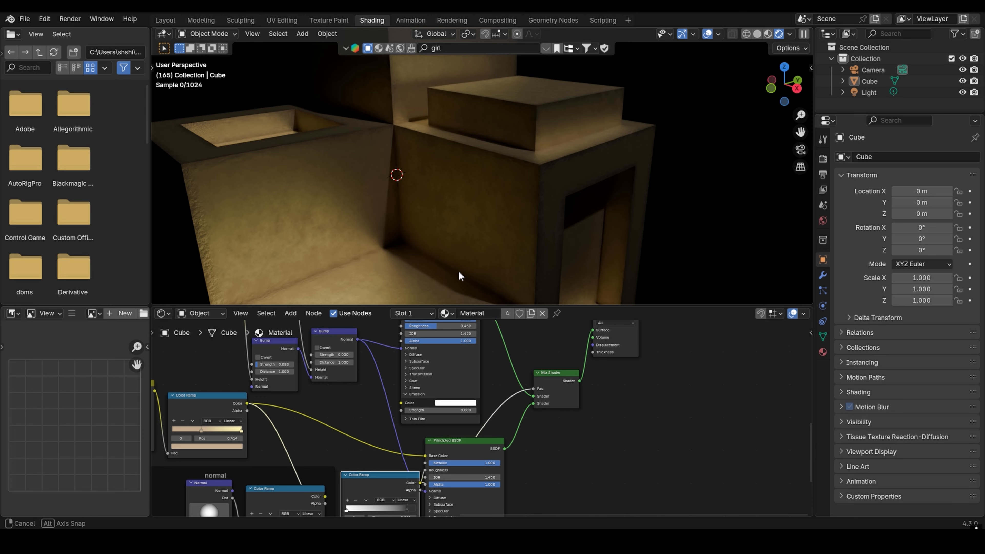
{"action": "middle_click_drag", "start_coordinate": [464, 266], "coordinate": [408, 291]}
{"action": "left_click_drag", "start_coordinate": [533, 389], "coordinate": [507, 397]}
- Link the Result of the Multiply node feeding the gold Color Ramp to the Mix Shader's Fac
{"action": "middle_click_drag", "start_coordinate": [511, 399], "coordinate": [508, 388]}
{"action": "scroll", "coordinate": [508, 382], "scroll_direction": "up", "scroll_amount": 4}
{"action": "scroll", "coordinate": [504, 384], "scroll_direction": "down", "scroll_amount": 5}
{"action": "scroll", "coordinate": [487, 390], "scroll_direction": "down", "scroll_amount": 1}
{"action": "middle_click_drag", "start_coordinate": [351, 390], "coordinate": [370, 413]}
{"action": "middle_click_drag", "start_coordinate": [193, 413], "coordinate": [276, 414]}
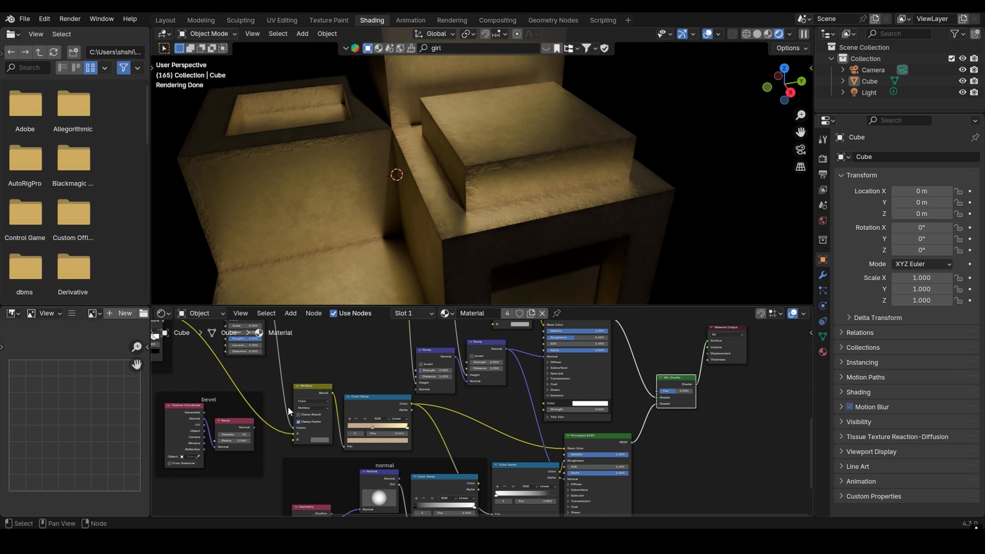
{"action": "left_click_drag", "start_coordinate": [332, 393], "coordinate": [643, 393]}
{"action": "middle_click_drag", "start_coordinate": [643, 393], "coordinate": [578, 400]}
{"action": "scroll", "coordinate": [431, 417], "scroll_direction": "up", "scroll_amount": 1}
{"action": "left_click_drag", "start_coordinate": [240, 395], "coordinate": [618, 394]}
- Insert a Color Ramp before the Mix Shader's Fac and move its white stop to about 0.4
{"action": "key", "text": "shift+a"}
{"action": "type", "text": "color"}
{"action": "key", "text": "Down"}
{"action": "key", "text": "Return"}
{"action": "left_click", "coordinate": [582, 393]}
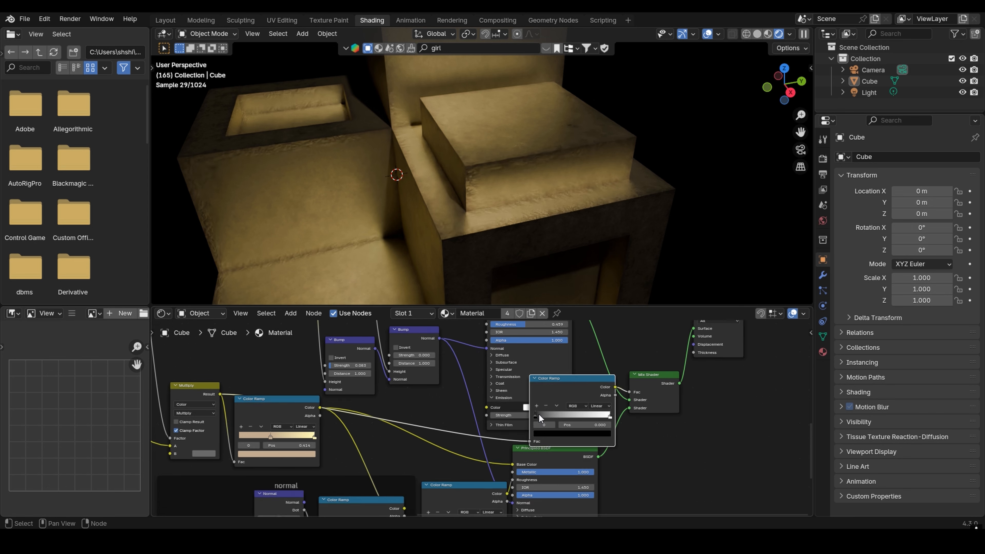
{"action": "mouse_move", "coordinate": [538, 413]}
{"action": "left_mouse_down"}
{"action": "mouse_move", "coordinate": [575, 415]}
{"action": "mouse_move", "coordinate": [535, 418]}
{"action": "left_mouse_up"}
{"action": "left_click_drag", "start_coordinate": [610, 417], "coordinate": [568, 419]}
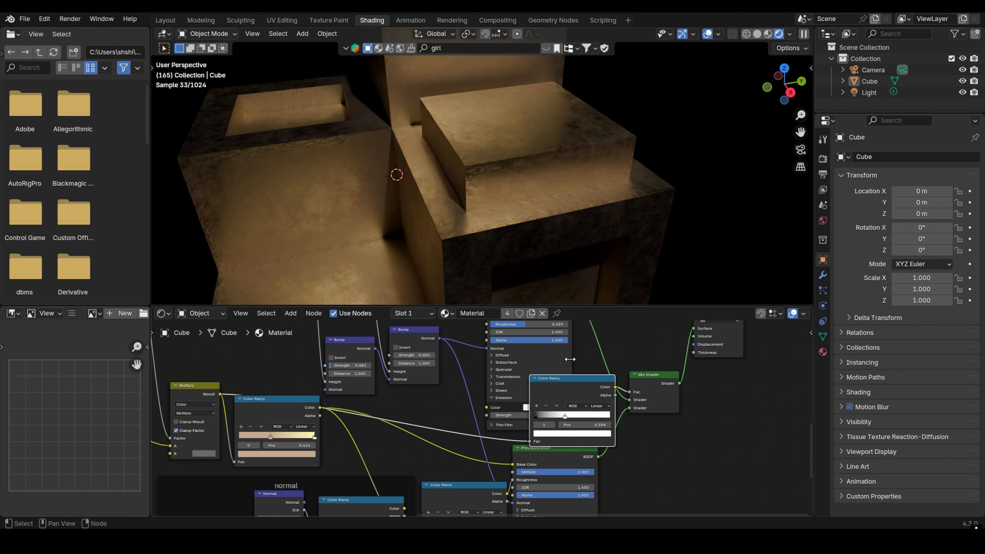
- Move the mix-factor Color Ramp into the free space above the original Principled BSDF
{"action": "scroll", "coordinate": [558, 393], "scroll_direction": "down", "scroll_amount": 2}
{"action": "mouse_move", "coordinate": [558, 393]}
{"action": "left_mouse_down"}
{"action": "mouse_move", "coordinate": [568, 384]}
{"action": "mouse_move", "coordinate": [539, 275]}
{"action": "mouse_move", "coordinate": [508, 342]}
{"action": "mouse_move", "coordinate": [542, 384]}
{"action": "left_mouse_up"}
{"action": "middle_click_drag", "start_coordinate": [541, 384], "coordinate": [523, 334]}
{"action": "mouse_move", "coordinate": [433, 210]}
{"action": "middle_mouse_down"}
{"action": "mouse_move", "coordinate": [472, 187]}
{"action": "mouse_move", "coordinate": [416, 201]}
{"action": "middle_mouse_up"}
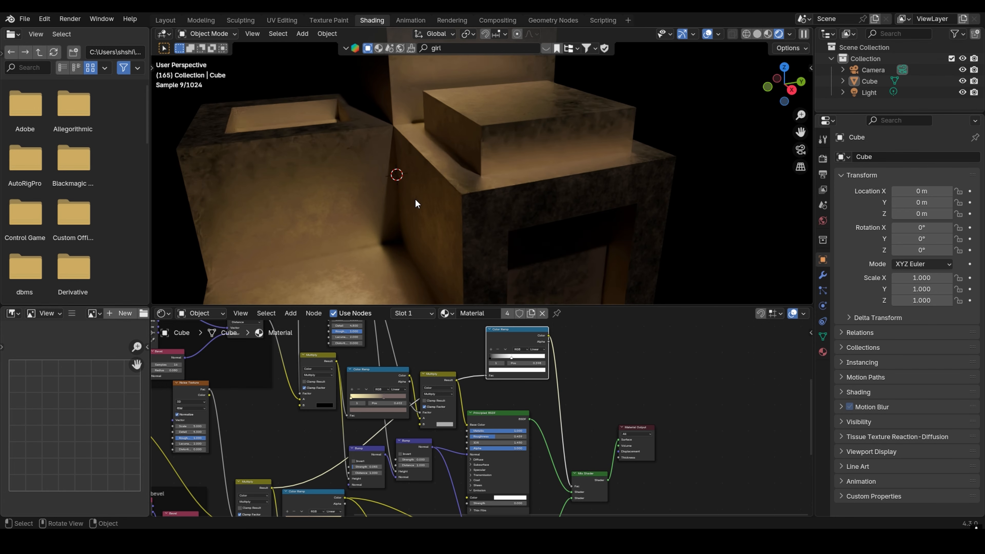
{"action": "middle_click_drag", "start_coordinate": [516, 405], "coordinate": [532, 360]}
{"action": "middle_click_drag", "start_coordinate": [522, 421], "coordinate": [565, 393]}
{"action": "scroll", "coordinate": [468, 387], "scroll_direction": "up", "scroll_amount": 2}
{"action": "middle_click_drag", "start_coordinate": [404, 192], "coordinate": [497, 267]}
- Select the whole normal frame with its nodes and move it away from the roughness Color Ramp
{"action": "middle_click_drag", "start_coordinate": [544, 490], "coordinate": [536, 408]}
{"action": "scroll", "coordinate": [535, 408], "scroll_direction": "down", "scroll_amount": 3}
{"action": "key", "text": "b"}
{"action": "left_click_drag", "start_coordinate": [454, 494], "coordinate": [333, 424]}
{"action": "left_click", "coordinate": [482, 491]}
{"action": "left_click_drag", "start_coordinate": [425, 501], "coordinate": [221, 466]}
{"action": "scroll", "coordinate": [225, 427], "scroll_direction": "up", "scroll_amount": 2}
{"action": "scroll", "coordinate": [217, 412], "scroll_direction": "up", "scroll_amount": 1}
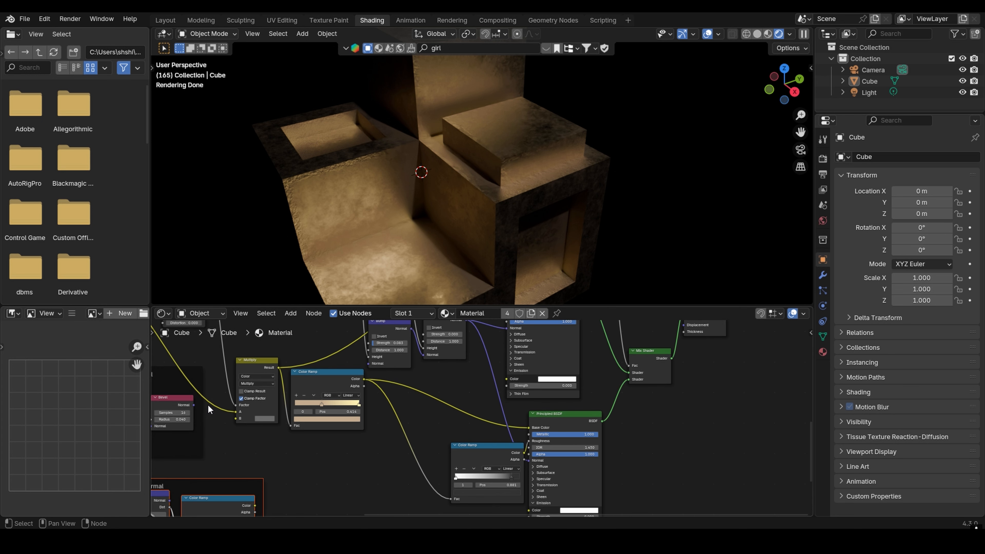
- Try inserting a duplicate of the second Bump node before the original Principled BSDF's Normal input
{"action": "middle_click_drag", "start_coordinate": [237, 396], "coordinate": [244, 421]}
{"action": "left_click", "coordinate": [454, 340]}
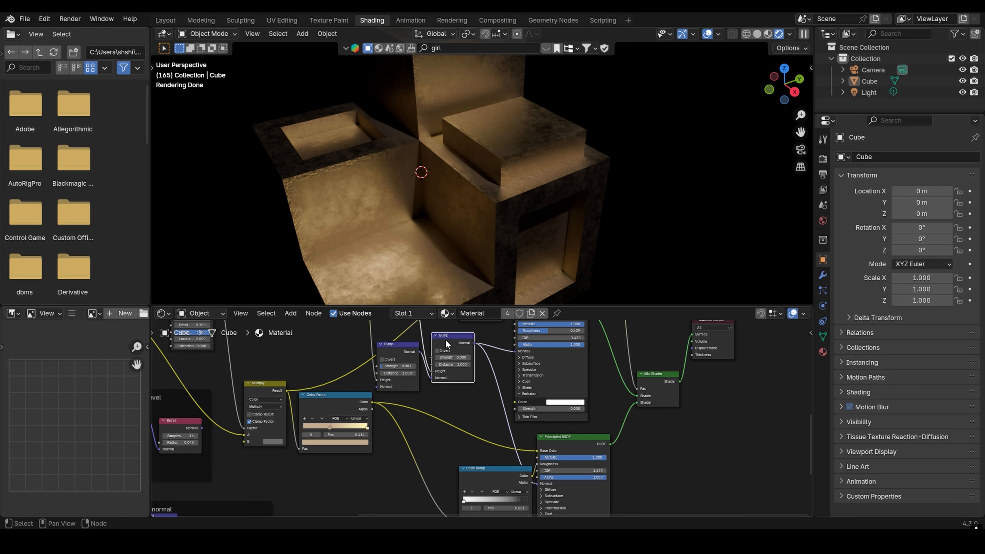
{"action": "key", "text": "shift+d"}
{"action": "left_click", "coordinate": [501, 339]}
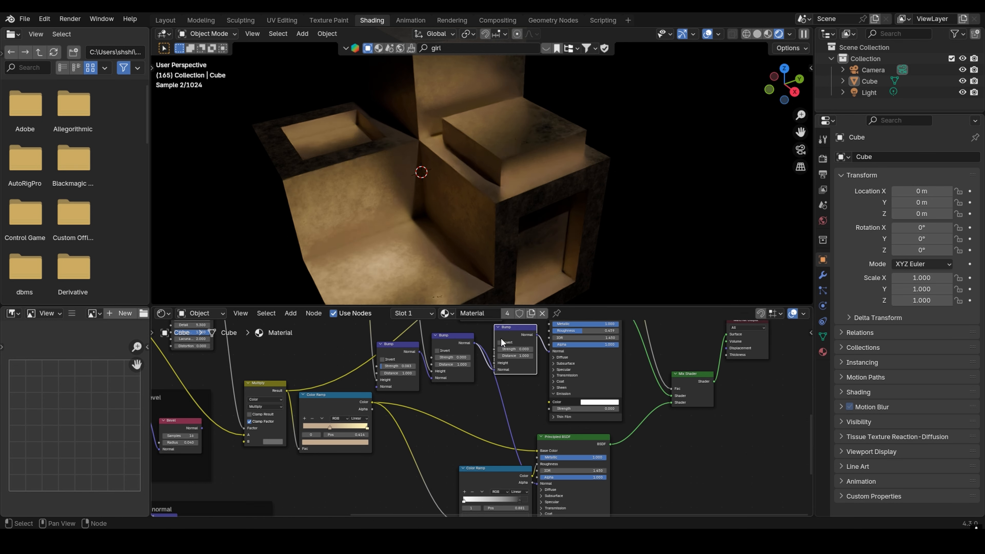
{"action": "middle_click_drag", "start_coordinate": [233, 449], "coordinate": [222, 476]}
{"action": "mouse_move", "coordinate": [190, 456]}
{"action": "left_mouse_down"}
{"action": "mouse_move", "coordinate": [447, 415]}
{"action": "mouse_move", "coordinate": [202, 459]}
{"action": "left_mouse_up"}
{"action": "key", "text": "Escape"}
- Delete the duplicate Bump node and relink the second Bump's Normal to the original Principled BSDF
{"action": "left_click", "coordinate": [502, 360]}
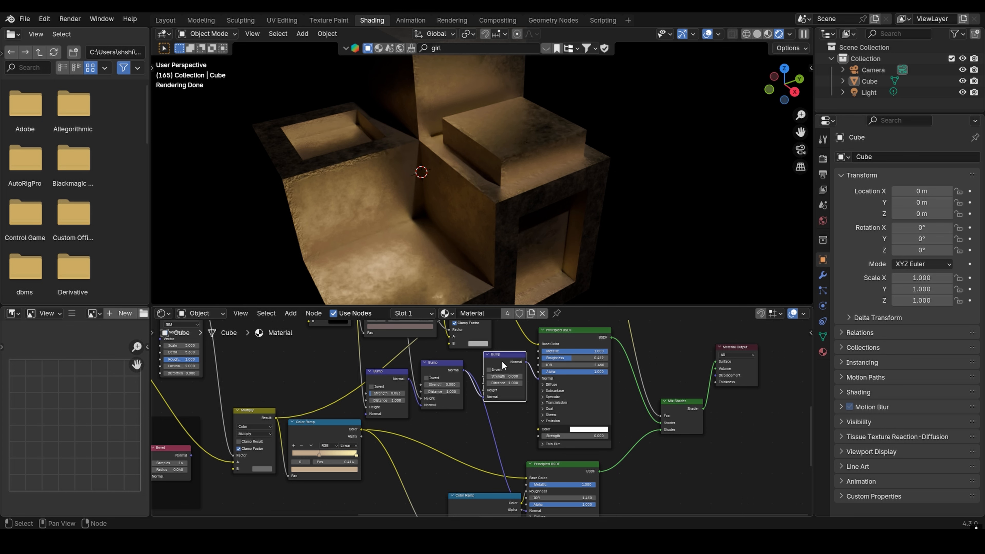
{"action": "key", "text": "x"}
{"action": "left_click_drag", "start_coordinate": [464, 371], "coordinate": [538, 377]}
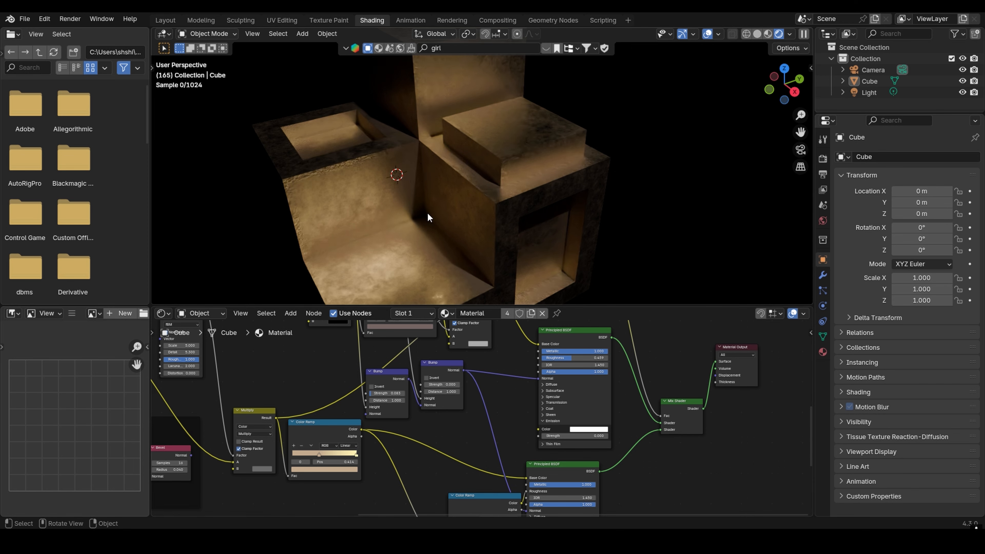
- Insert a Vector Math node set to Add between the second Bump node and the original Principled BSDF's Normal
{"action": "scroll", "coordinate": [427, 212], "scroll_direction": "up", "scroll_amount": 3}
{"action": "middle_click_drag", "start_coordinate": [379, 363], "coordinate": [461, 345]}
{"action": "key", "text": "shift+a"}
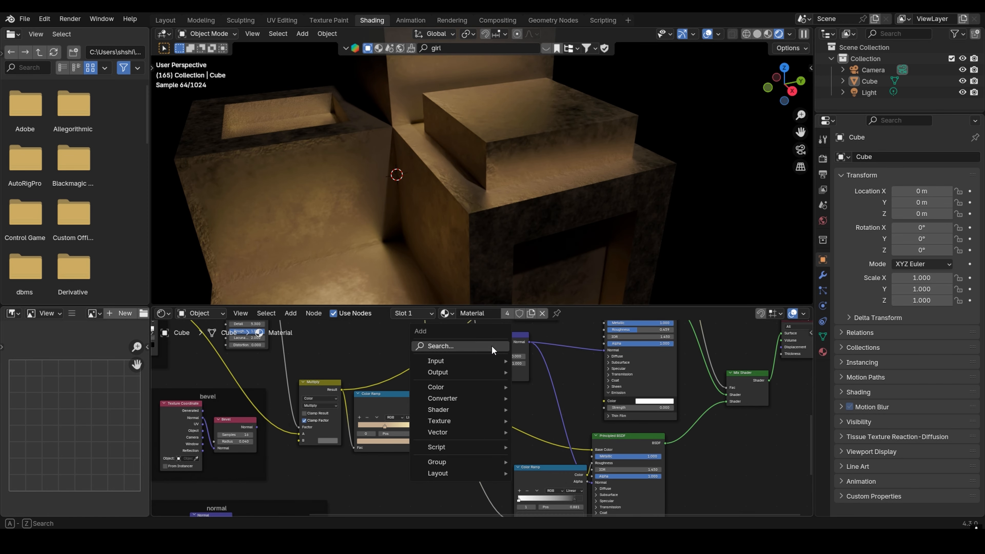
{"action": "type", "text": "m"}
{"action": "key", "text": "BackSpace"}
{"action": "type", "text": "ad"}
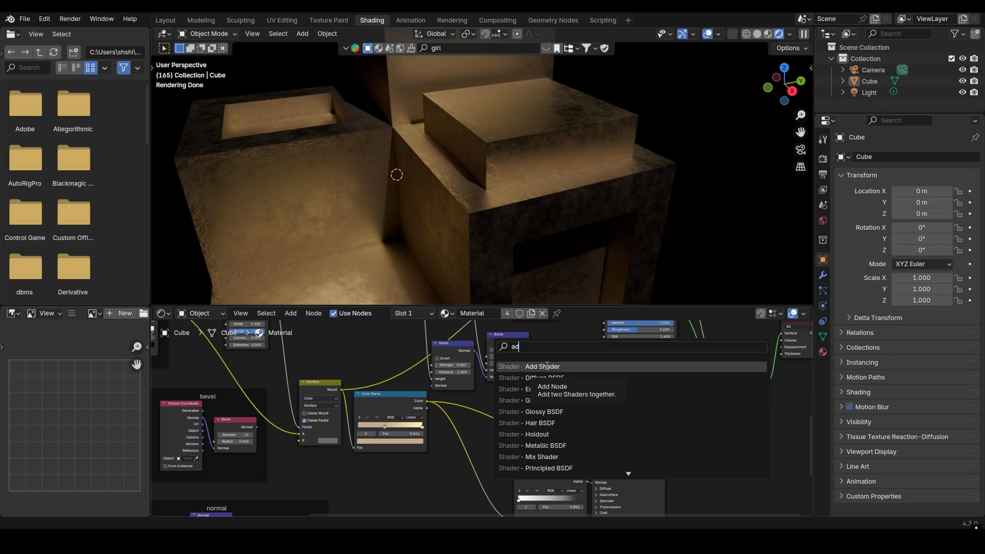
{"action": "key", "text": "BackSpace"}
{"action": "key", "text": "BackSpace"}
{"action": "type", "text": "vect"}
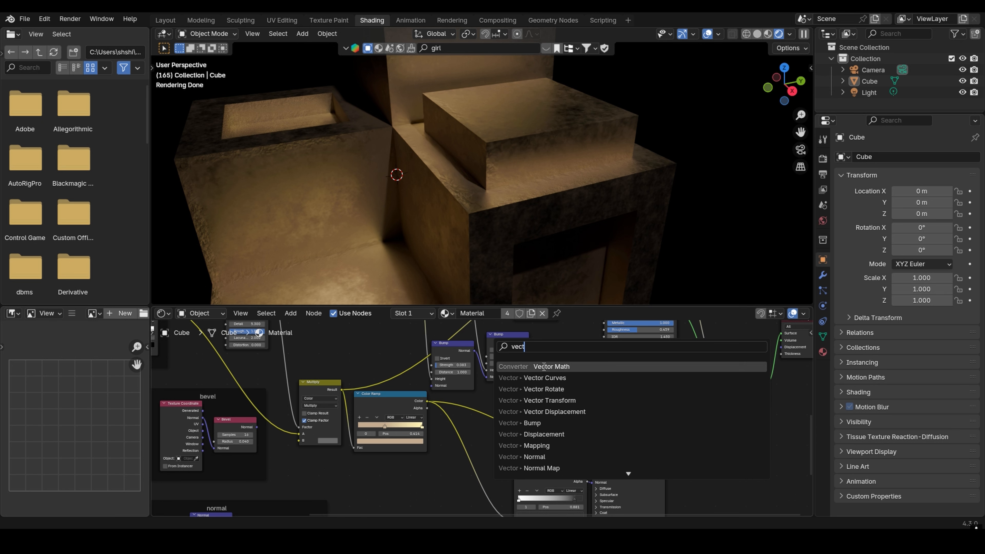
{"action": "left_click", "coordinate": [547, 365]}
{"action": "left_click", "coordinate": [566, 339]}
{"action": "left_click", "coordinate": [566, 339]}
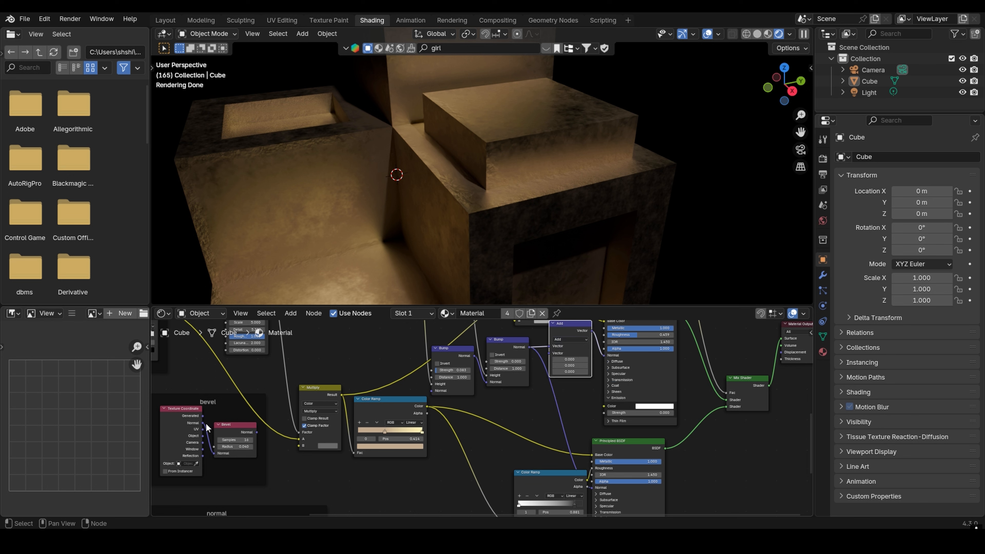
- Link the Bevel node's Normal output to the second Vector input of the Add node
{"action": "left_click_drag", "start_coordinate": [257, 432], "coordinate": [551, 352]}
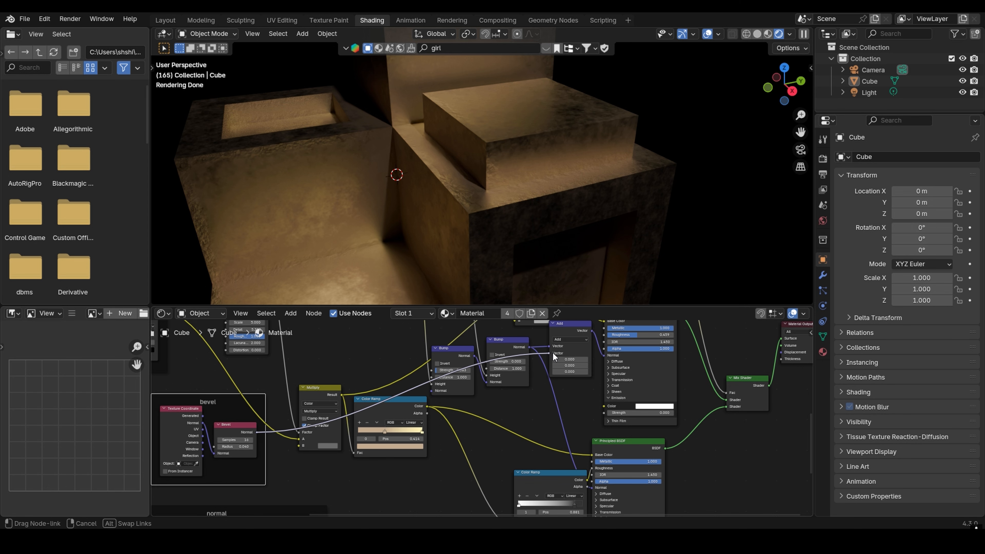
{"action": "middle_click_drag", "start_coordinate": [572, 344], "coordinate": [509, 376]}
{"action": "middle_click_drag", "start_coordinate": [442, 185], "coordinate": [465, 207]}
- Adjust the Radius of the Bevel node in the bevel frame
{"action": "middle_click_drag", "start_coordinate": [237, 392], "coordinate": [509, 338]}
{"action": "scroll", "coordinate": [483, 438], "scroll_direction": "up", "scroll_amount": 7}
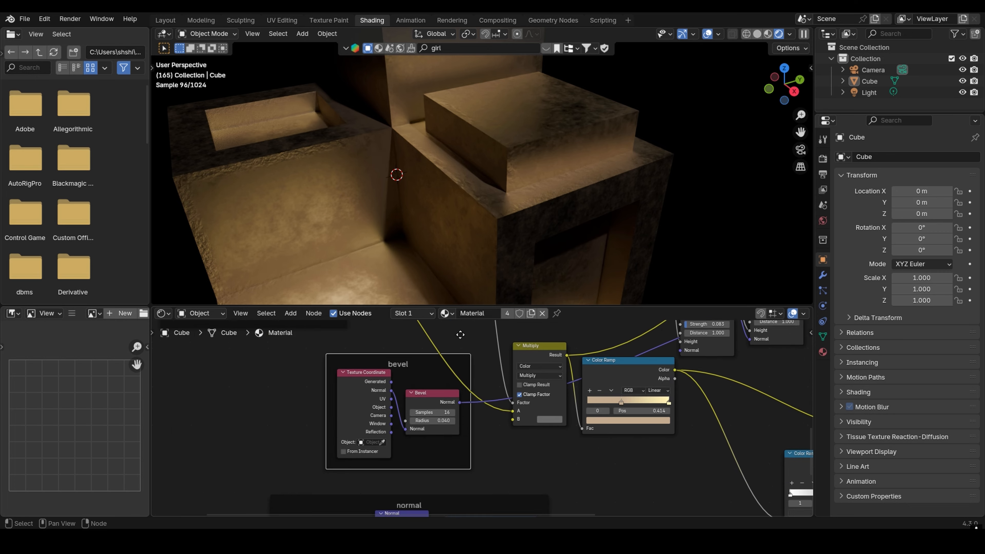
{"action": "left_click_drag", "start_coordinate": [418, 418], "coordinate": [400, 413]}
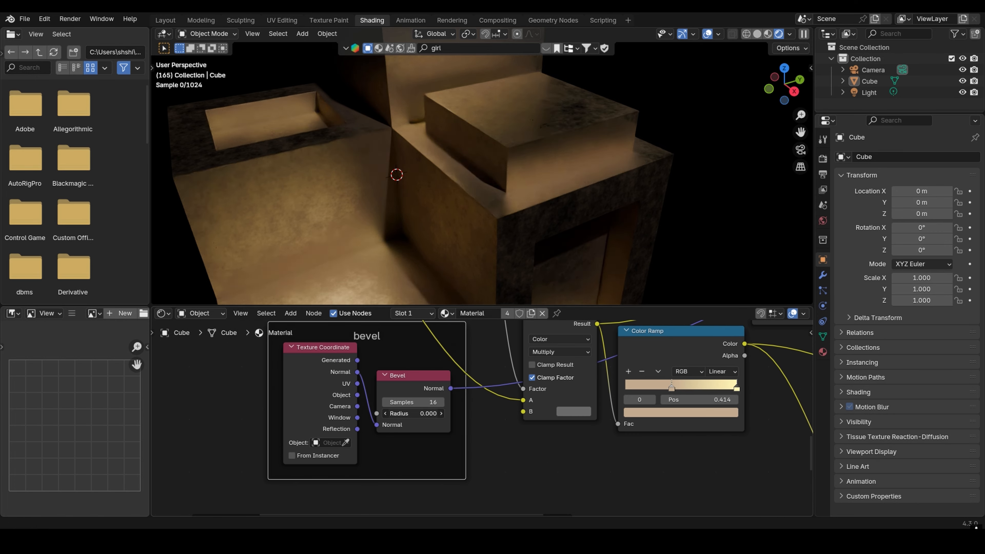
{"action": "mouse_move", "coordinate": [414, 414]}
{"action": "left_mouse_down"}
{"action": "mouse_move", "coordinate": [426, 413]}
{"action": "mouse_move", "coordinate": [404, 414]}
{"action": "left_mouse_up"}
{"action": "scroll", "coordinate": [552, 367], "scroll_direction": "down", "scroll_amount": 5}
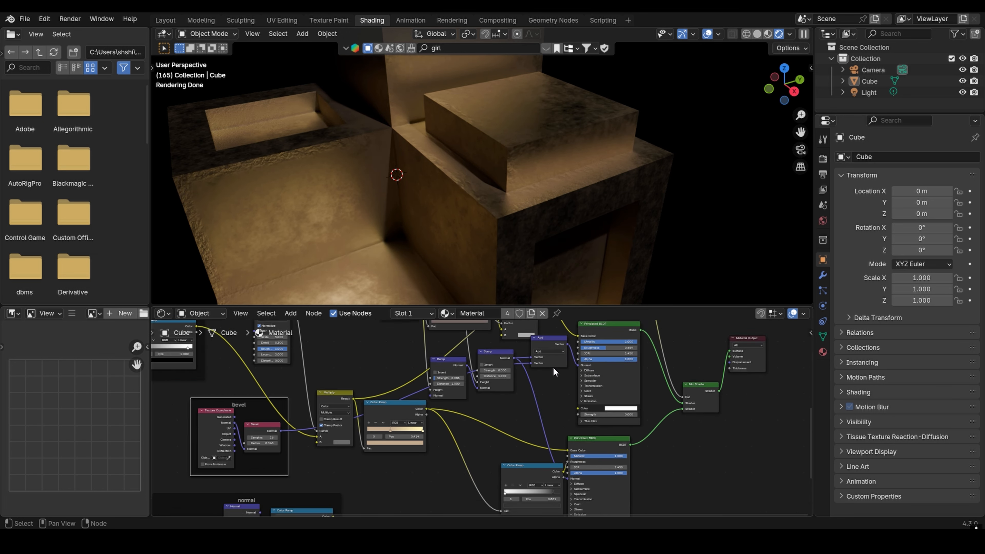
- Duplicate the Add node onto the duplicate Principled BSDF's Normal link and shift the roughness Color Ramp to make room
{"action": "left_click", "coordinate": [555, 345]}
{"action": "key", "text": "shift+d"}
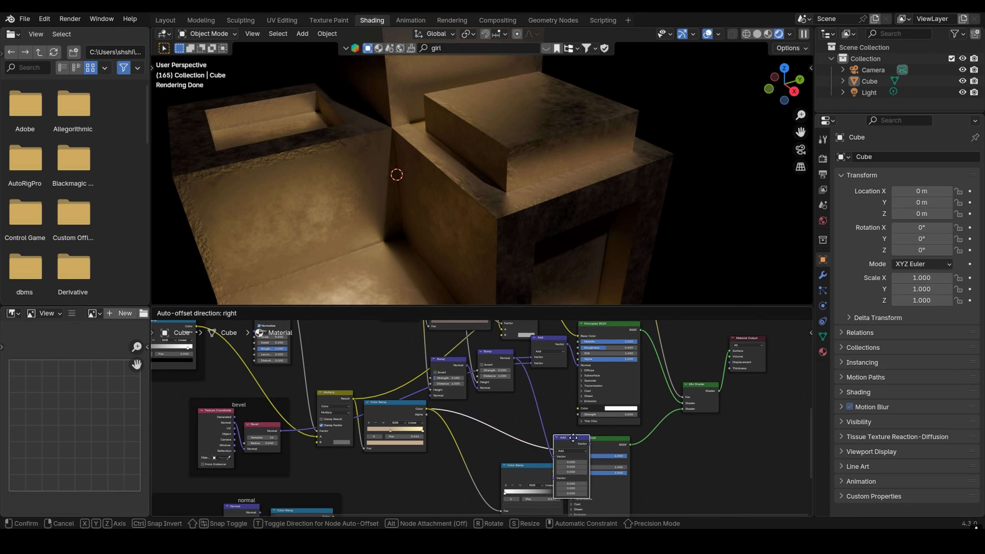
{"action": "left_click", "coordinate": [568, 443]}
{"action": "middle_click_drag", "start_coordinate": [569, 443], "coordinate": [563, 413]}
{"action": "left_click_drag", "start_coordinate": [520, 458], "coordinate": [467, 459]}
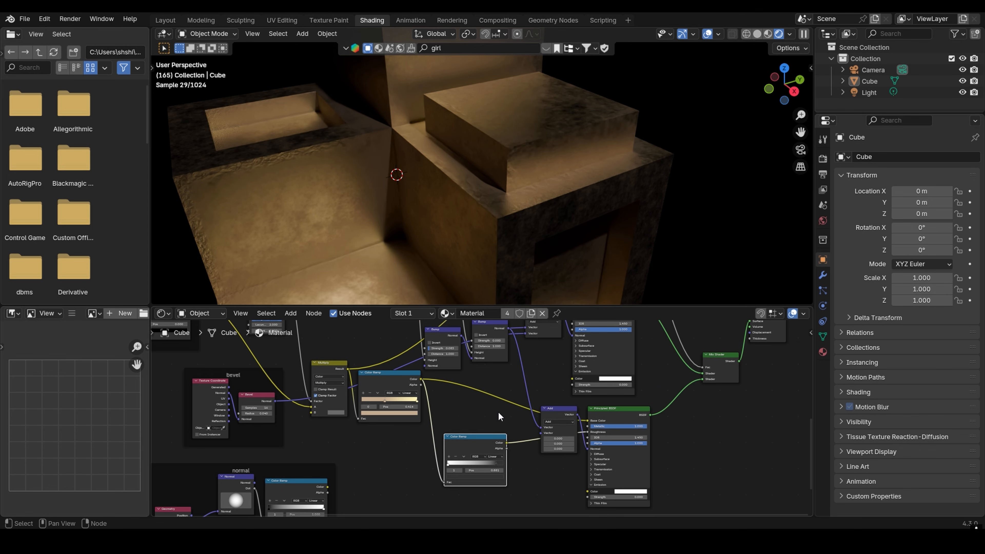
- Link the Bevel node's Normal output to the second Vector input of the duplicate Add node
{"action": "left_click_drag", "start_coordinate": [274, 402], "coordinate": [541, 433]}
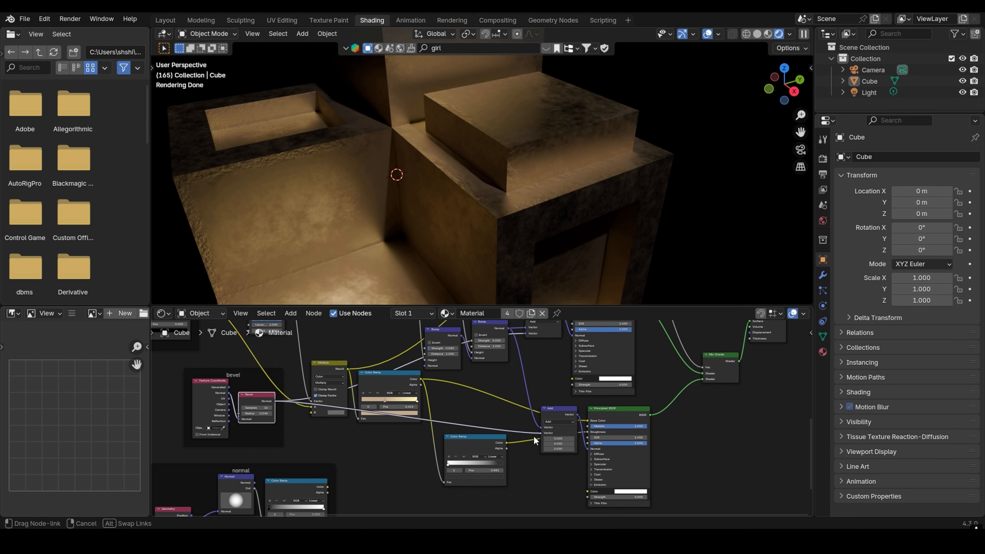
{"action": "middle_click_drag", "start_coordinate": [451, 193], "coordinate": [557, 228]}
{"action": "middle_click_drag", "start_coordinate": [664, 206], "coordinate": [582, 186]}
{"action": "scroll", "coordinate": [488, 228], "scroll_direction": "down", "scroll_amount": 3}
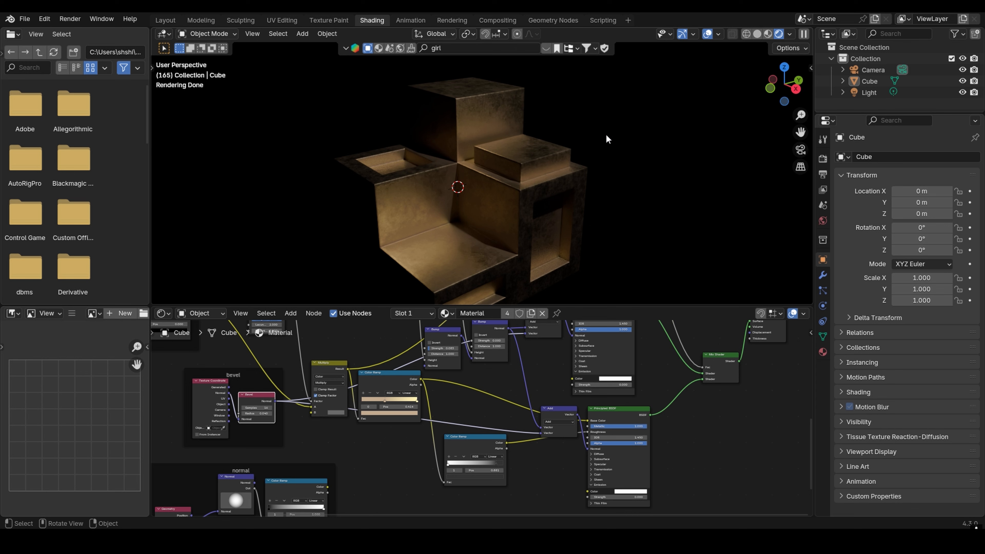
- Add a point light and move it to about Y -2.07 m, Z 0.76 m in front of the cube model
{"action": "scroll", "coordinate": [505, 173], "scroll_direction": "down", "scroll_amount": 2}
{"action": "key", "text": "shift+a"}
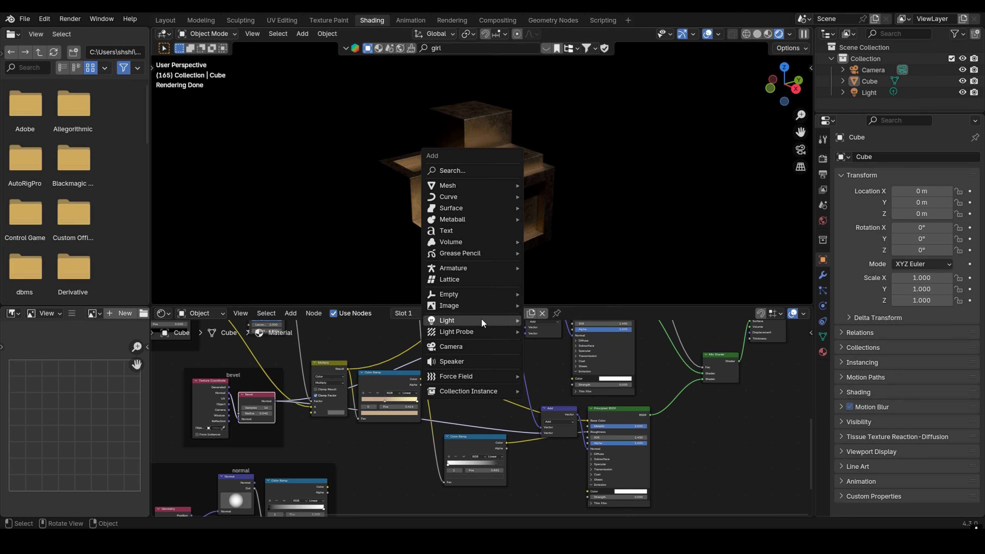
{"action": "mouse_move", "coordinate": [481, 320]}
{"action": "left_click", "coordinate": [545, 320]}
{"action": "scroll", "coordinate": [514, 208], "scroll_direction": "down", "scroll_amount": 2}
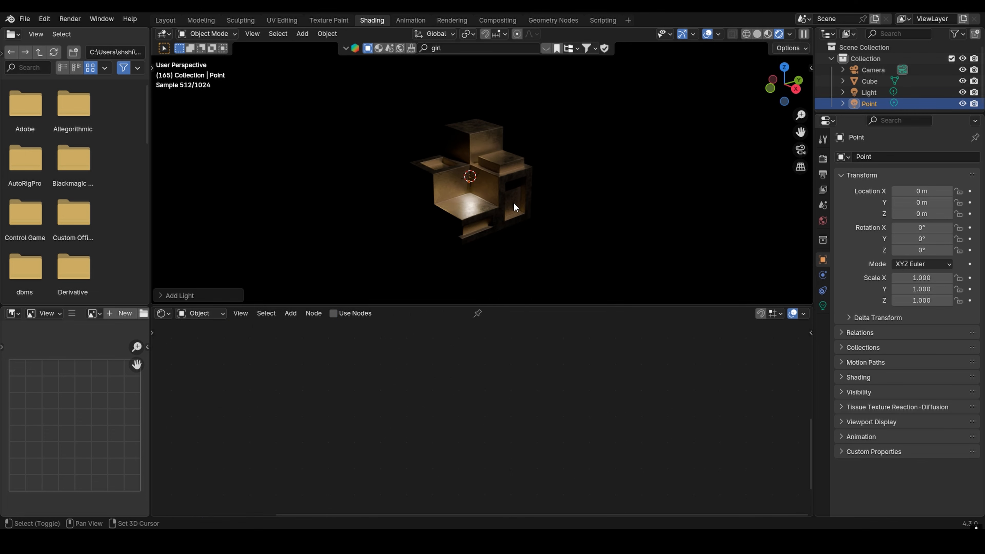
{"action": "key", "text": "g"}
{"action": "key", "text": "x"}
{"action": "key", "text": "y"}
{"action": "left_click", "coordinate": [424, 201]}
{"action": "key", "text": "g"}
{"action": "middle_click_drag", "start_coordinate": [425, 201], "coordinate": [410, 176]}
{"action": "left_click", "coordinate": [410, 167]}
- Move the point light along the global X axis in the negative direction, out to the side of the model
{"action": "middle_click_drag", "start_coordinate": [481, 210], "coordinate": [432, 215]}
{"action": "key", "text": "g"}
{"action": "key", "text": "x"}
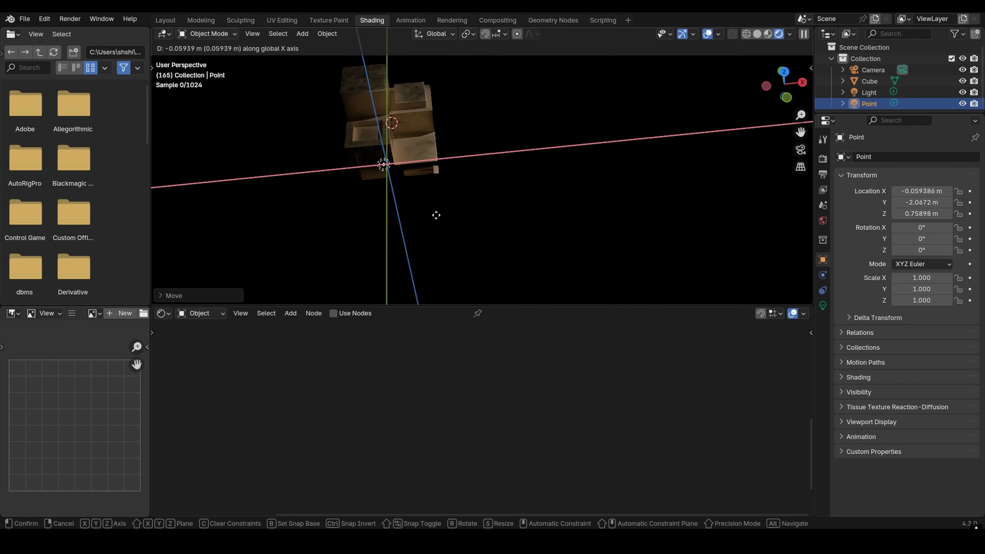
{"action": "left_click", "coordinate": [369, 214]}
- Set the point light's Power to 34 W and deselect the light
{"action": "middle_click_drag", "start_coordinate": [369, 214], "coordinate": [501, 222]}
{"action": "scroll", "coordinate": [649, 216], "scroll_direction": "up", "scroll_amount": 3}
{"action": "scroll", "coordinate": [650, 216], "scroll_direction": "down", "scroll_amount": 4}
{"action": "left_click", "coordinate": [822, 305]}
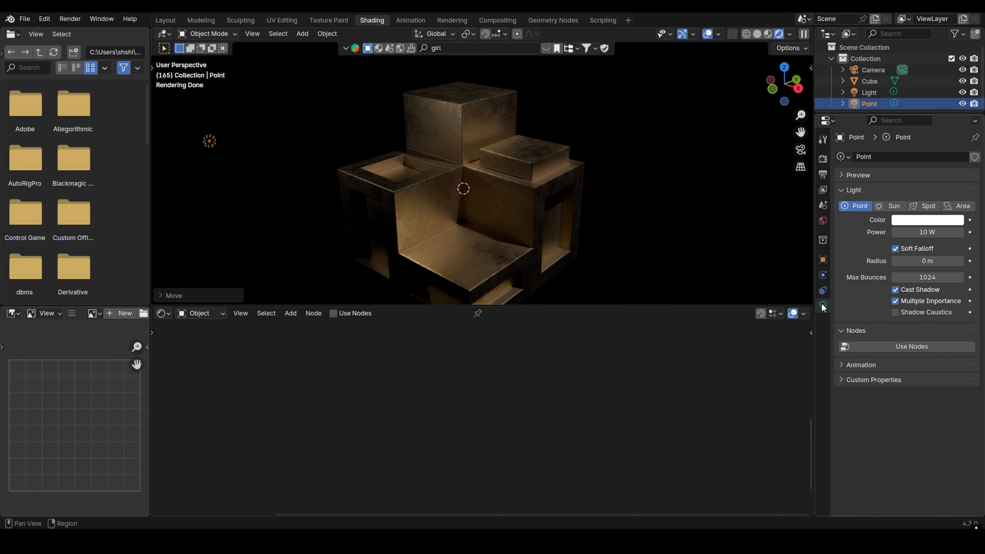
{"action": "left_click_drag", "start_coordinate": [927, 232], "coordinate": [951, 232]}
{"action": "middle_click_drag", "start_coordinate": [501, 182], "coordinate": [447, 169]}
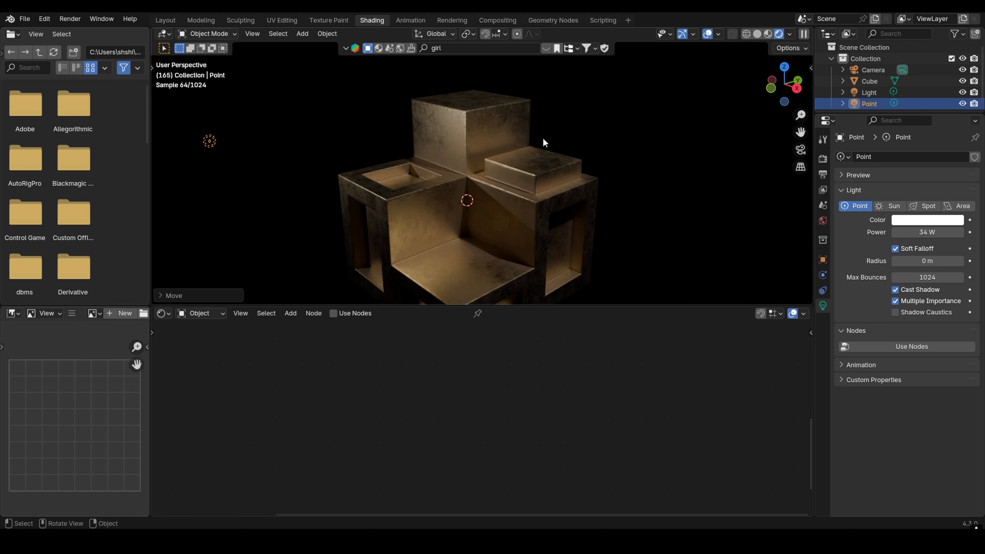
{"action": "left_click", "coordinate": [588, 116]}
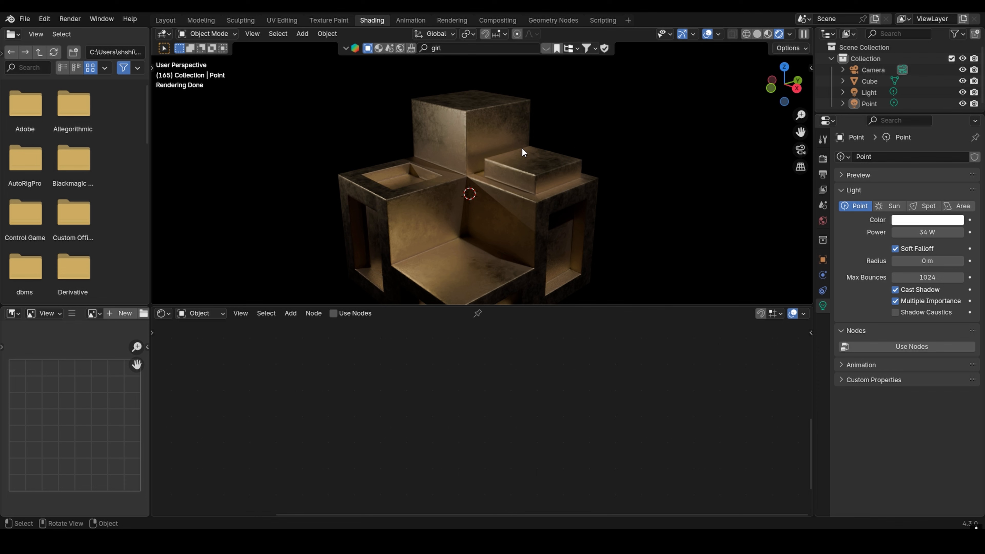
- Inspect the gold material's edges and surfaces under the added light, both up close and from a distance
{"action": "scroll", "coordinate": [516, 152], "scroll_direction": "up", "scroll_amount": 3}
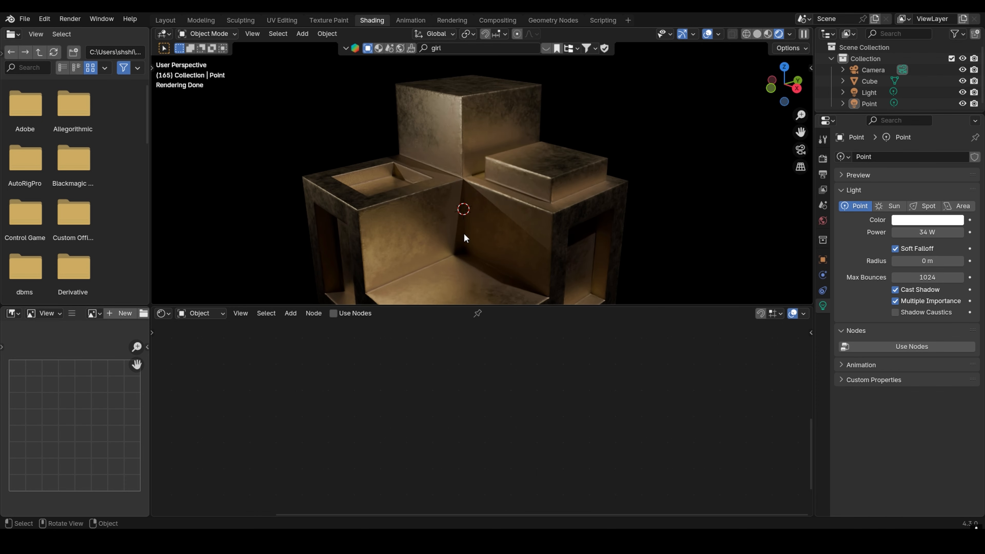
{"action": "scroll", "coordinate": [497, 219], "scroll_direction": "down", "scroll_amount": 3}
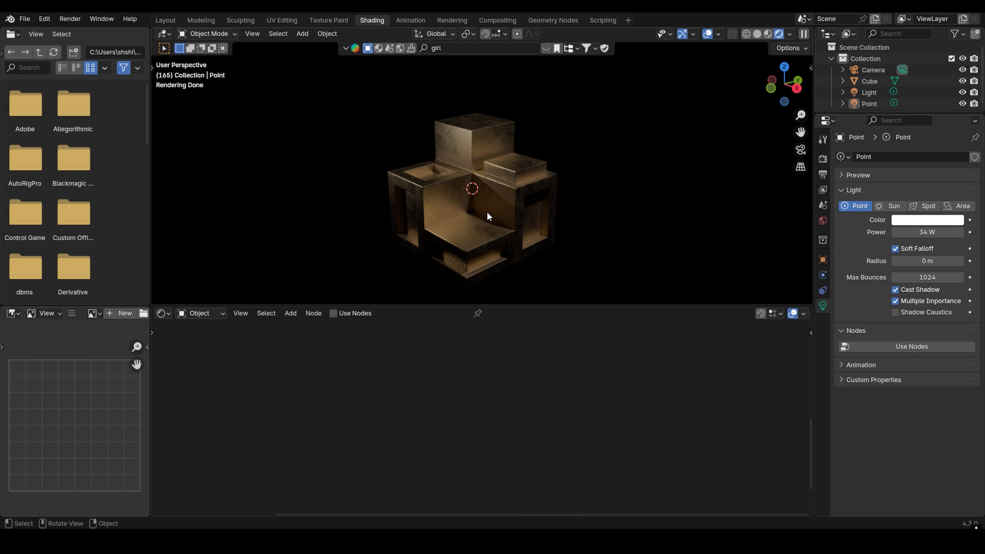
{"action": "mouse_move", "coordinate": [487, 213]}
{"action": "middle_mouse_down"}
{"action": "mouse_move", "coordinate": [501, 219]}
{"action": "mouse_move", "coordinate": [482, 224]}
{"action": "middle_mouse_up"}
{"action": "scroll", "coordinate": [477, 220], "scroll_direction": "up", "scroll_amount": 5}
{"action": "scroll", "coordinate": [476, 225], "scroll_direction": "up", "scroll_amount": 3}
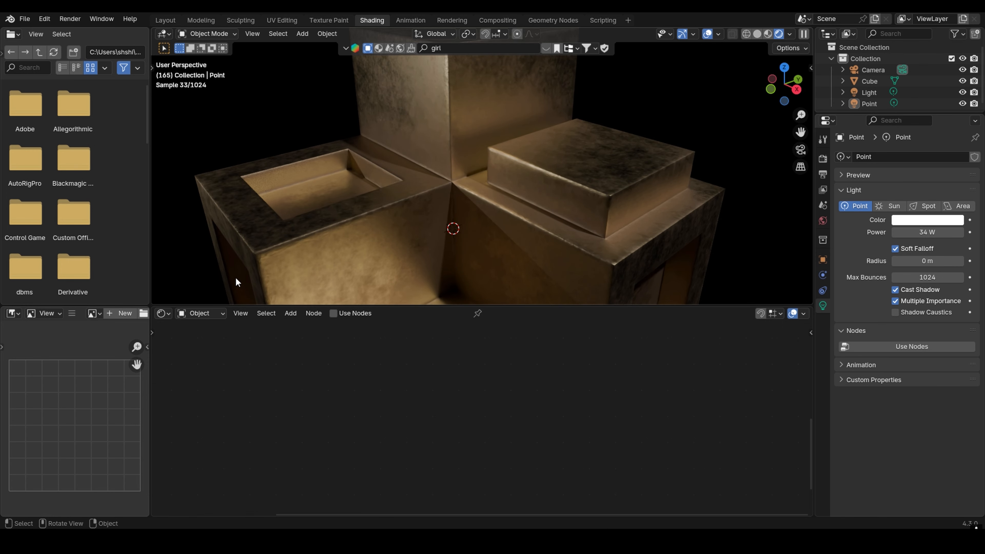
{"action": "middle_click_drag", "start_coordinate": [506, 171], "coordinate": [468, 192]}
{"action": "scroll", "coordinate": [488, 160], "scroll_direction": "down", "scroll_amount": 2}
- Select the cube and, in the Color Ramp feeding the original shader's Multiply node, set the second stop's position to 0.582 and its colour to near black
{"action": "left_click", "coordinate": [457, 217]}
{"action": "scroll", "coordinate": [449, 373], "scroll_direction": "down", "scroll_amount": 3}
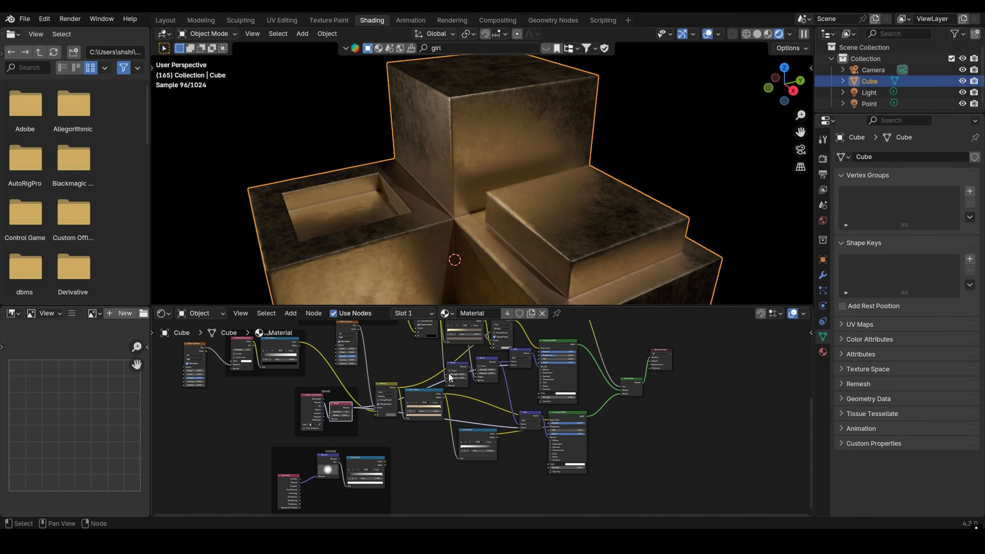
{"action": "scroll", "coordinate": [448, 377], "scroll_direction": "up", "scroll_amount": 7}
{"action": "scroll", "coordinate": [444, 400], "scroll_direction": "up", "scroll_amount": 2}
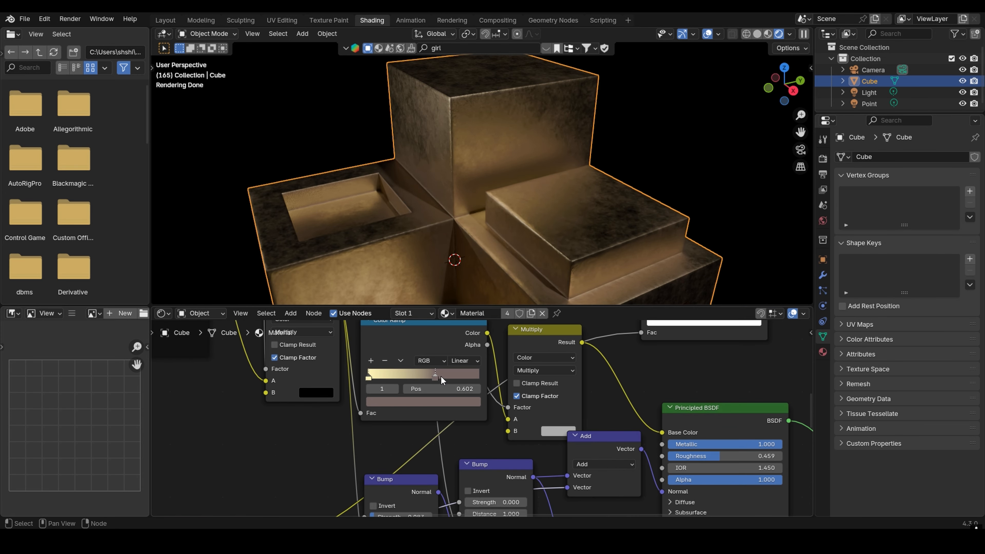
{"action": "left_click_drag", "start_coordinate": [435, 376], "coordinate": [426, 376]}
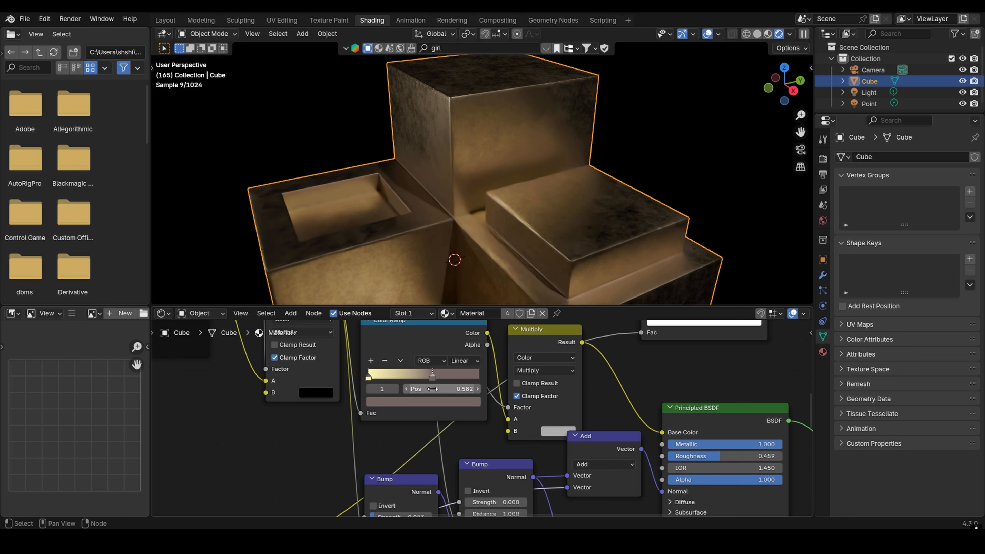
{"action": "left_click", "coordinate": [434, 402]}
{"action": "left_click_drag", "start_coordinate": [462, 276], "coordinate": [462, 303]}
- Set the B colour of the Multiply node feeding the original Principled BSDF's Base Color to black (#000000)
{"action": "scroll", "coordinate": [473, 337], "scroll_direction": "down", "scroll_amount": 2}
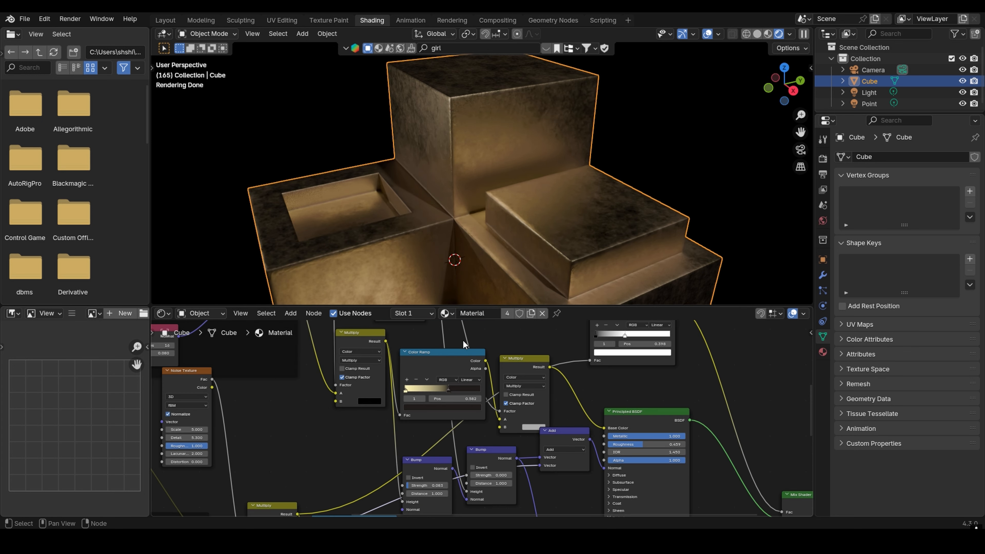
{"action": "left_click", "coordinate": [547, 430]}
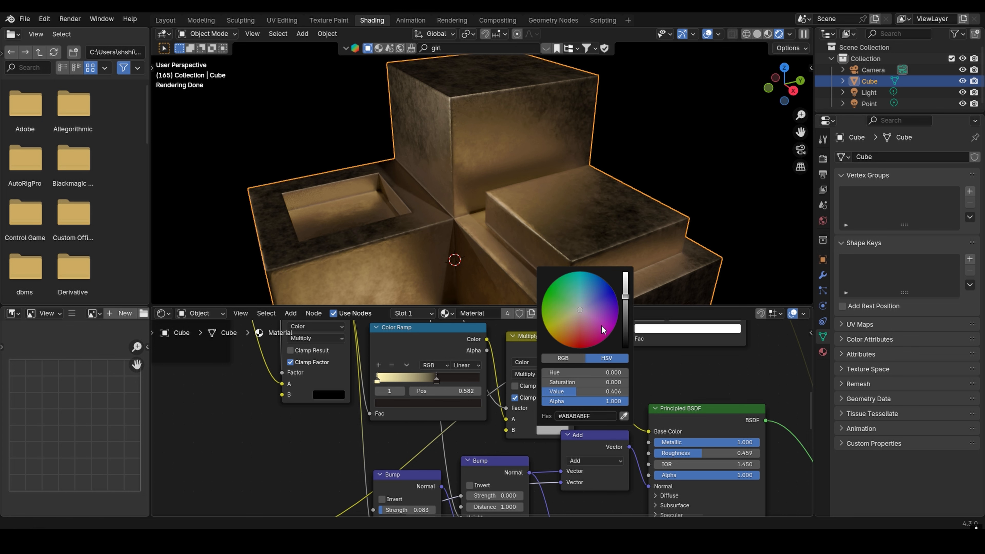
{"action": "left_click_drag", "start_coordinate": [626, 300], "coordinate": [626, 347]}
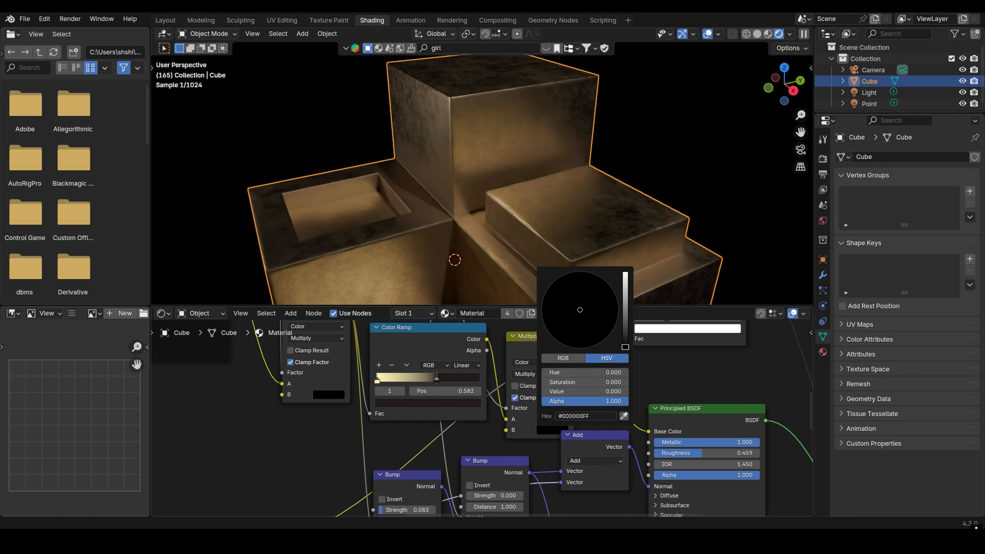
{"action": "middle_click_drag", "start_coordinate": [578, 162], "coordinate": [539, 170]}
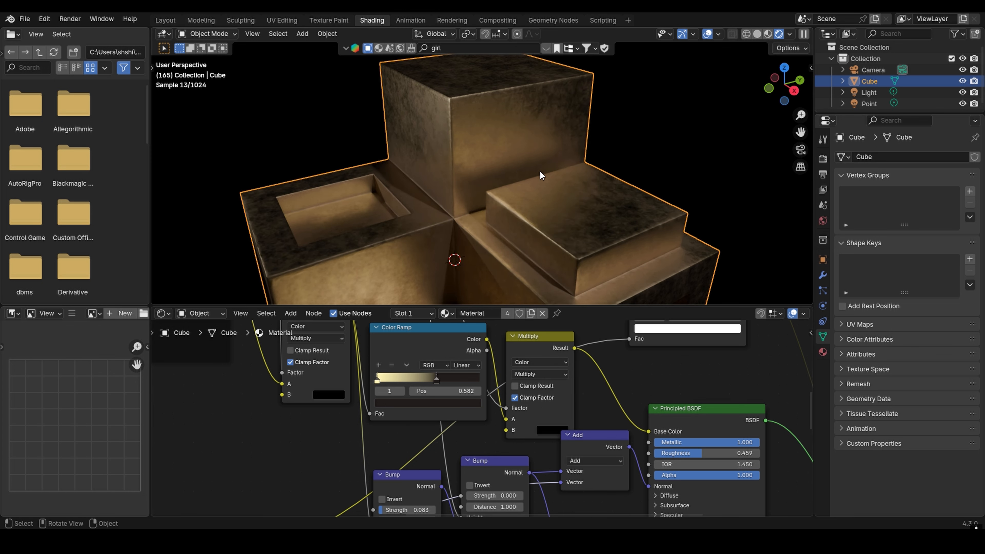